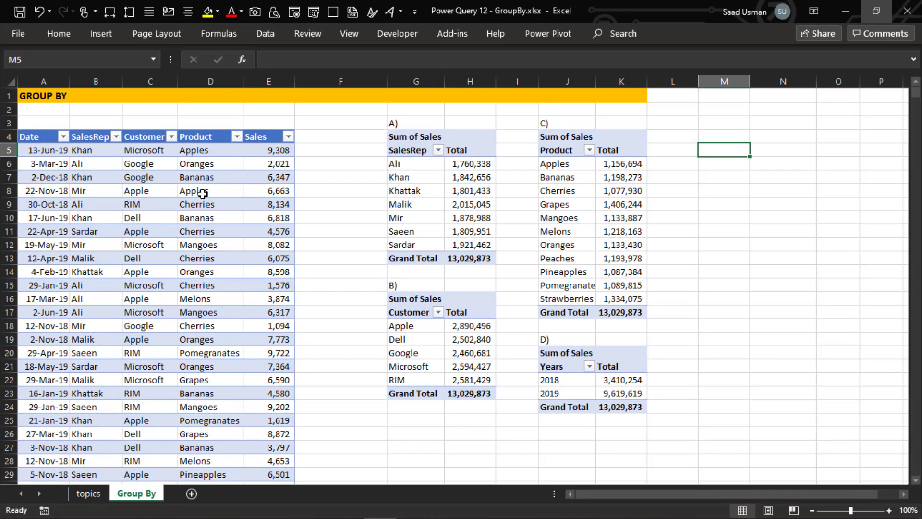
Load the sales table on the Group By sheet into the Power Query Editor
left_click(203, 193)
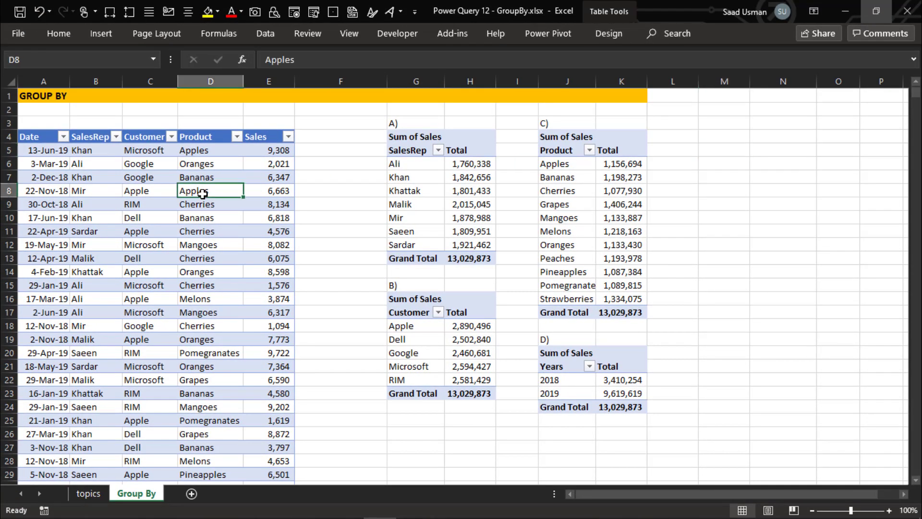
left_click(265, 34)
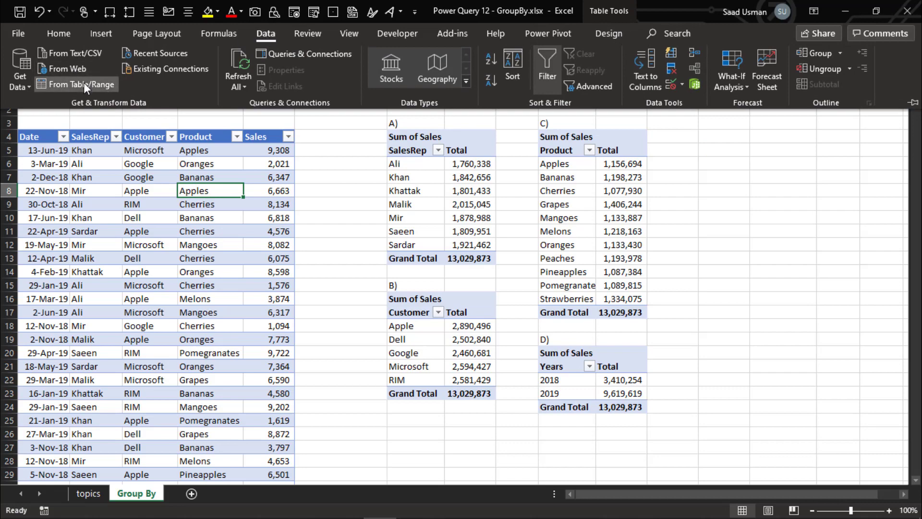
left_click(85, 85)
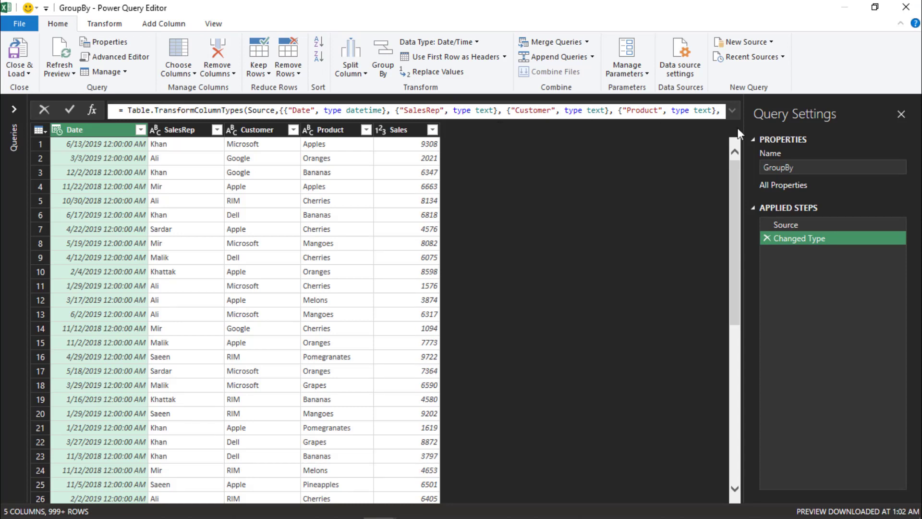
left_click(801, 169)
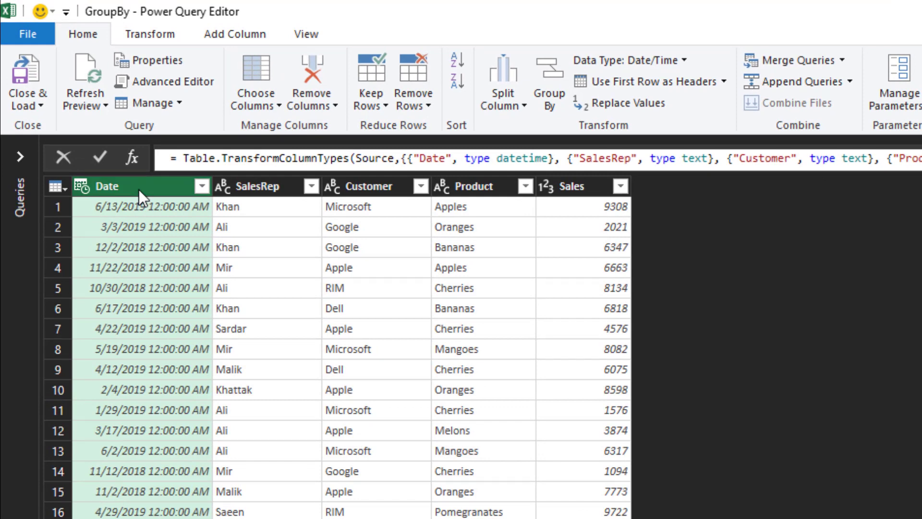
Change the Date column's data type to Date, replacing the current conversion
left_click(79, 190)
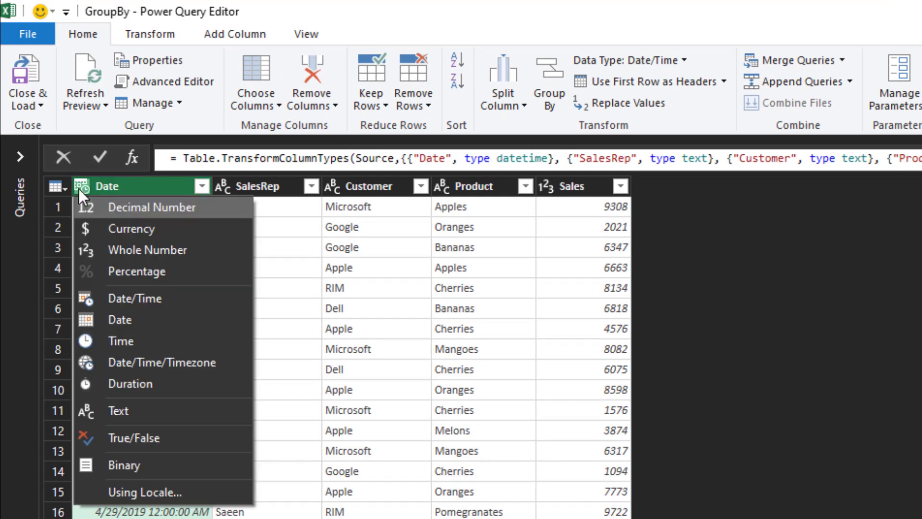
left_click(124, 320)
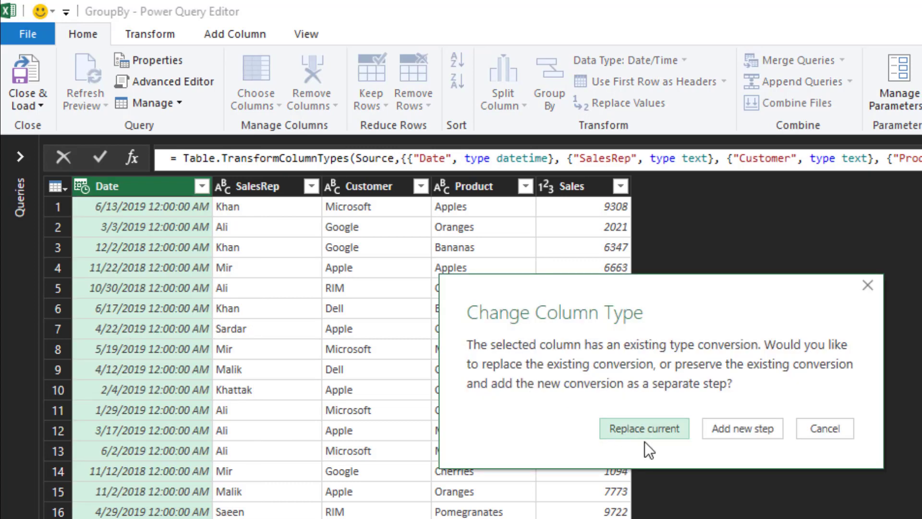
left_click(645, 427)
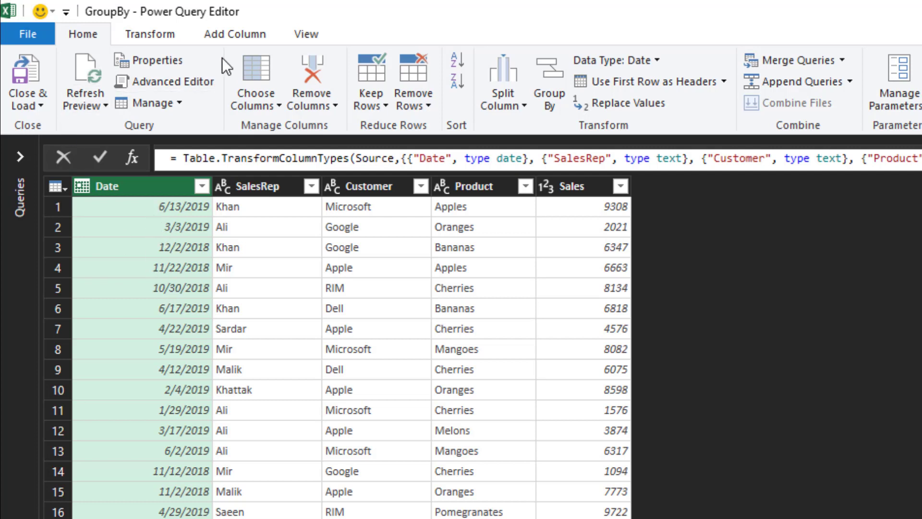
Add a Year column extracted from the Date column and move it between Date and SalesRep
left_click(240, 32)
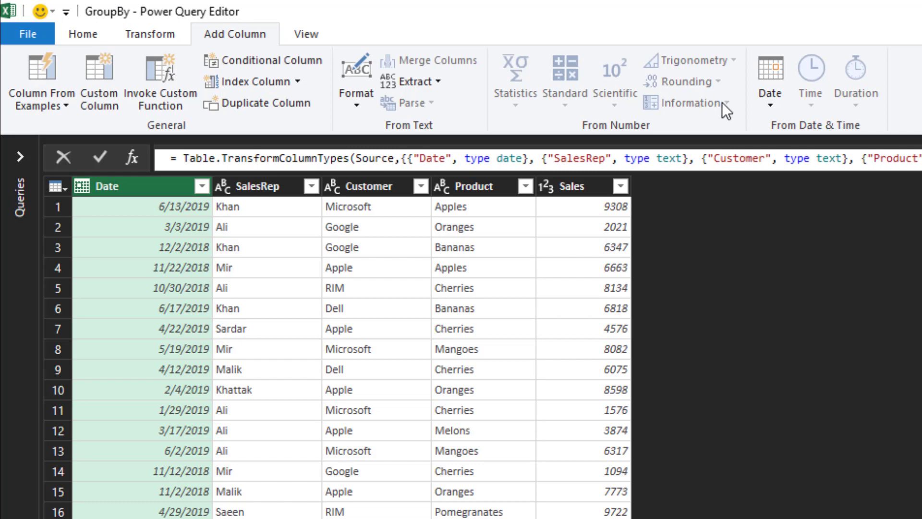
left_click(767, 104)
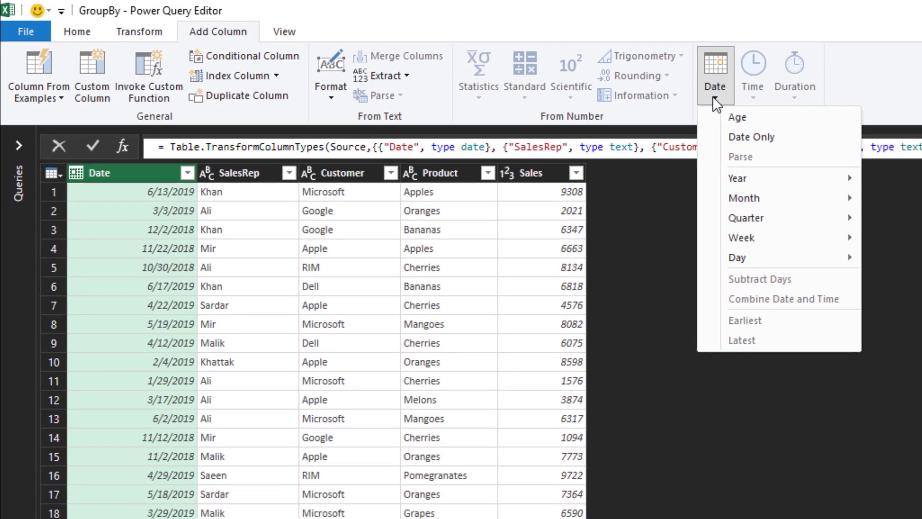
mouse_move(770, 187)
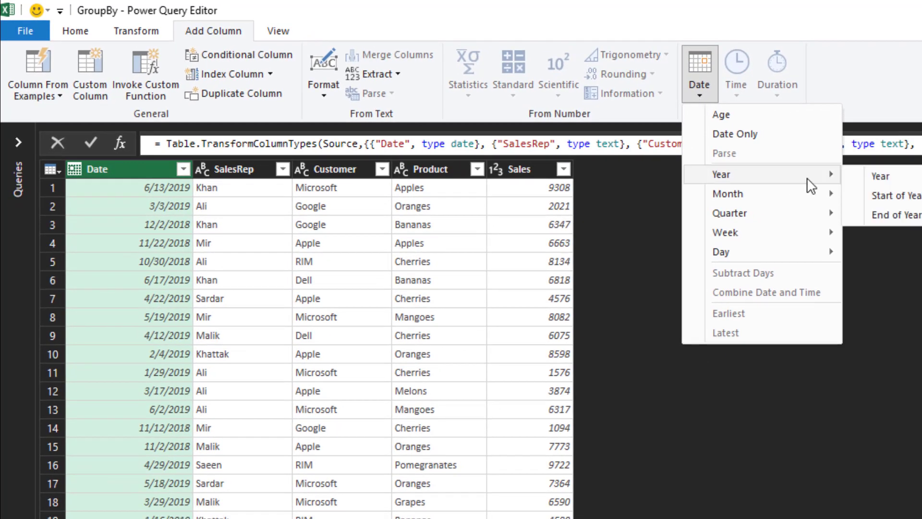
left_click(879, 176)
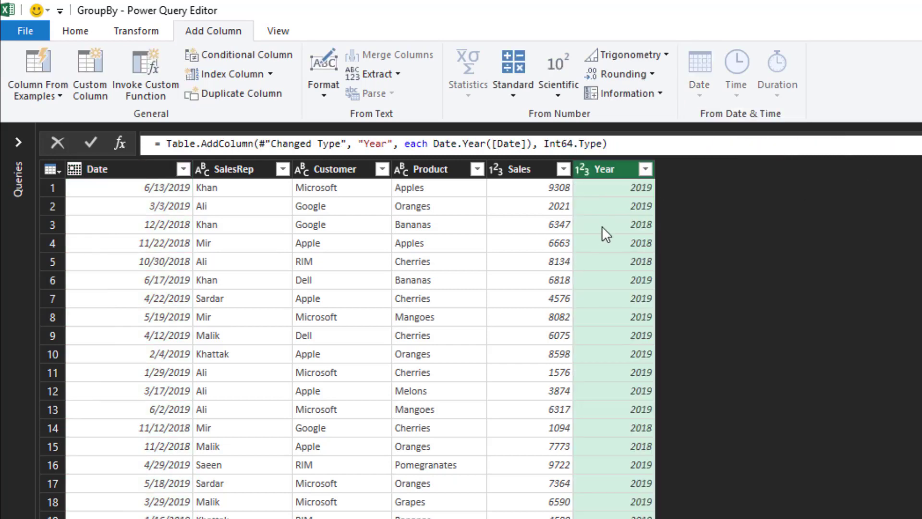
left_click_drag(610, 172, 206, 185)
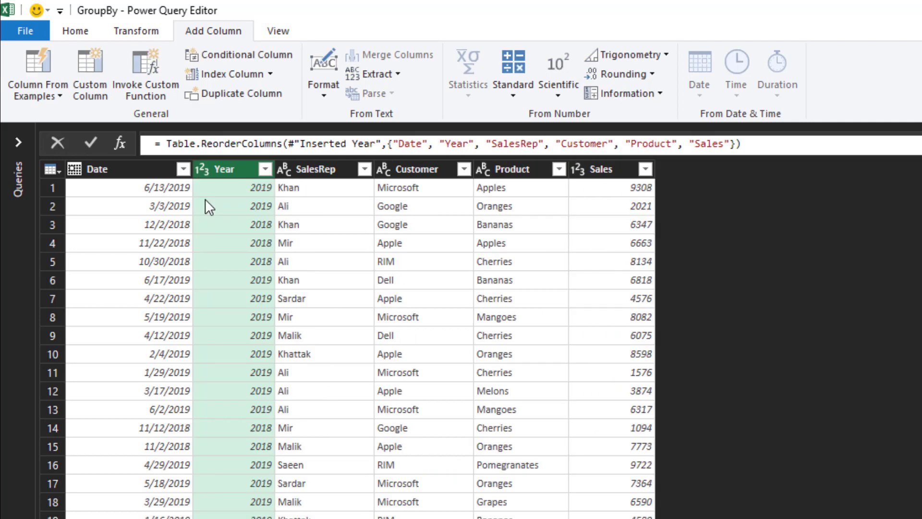
Create a new query that references the GroupBy query
left_click(18, 142)
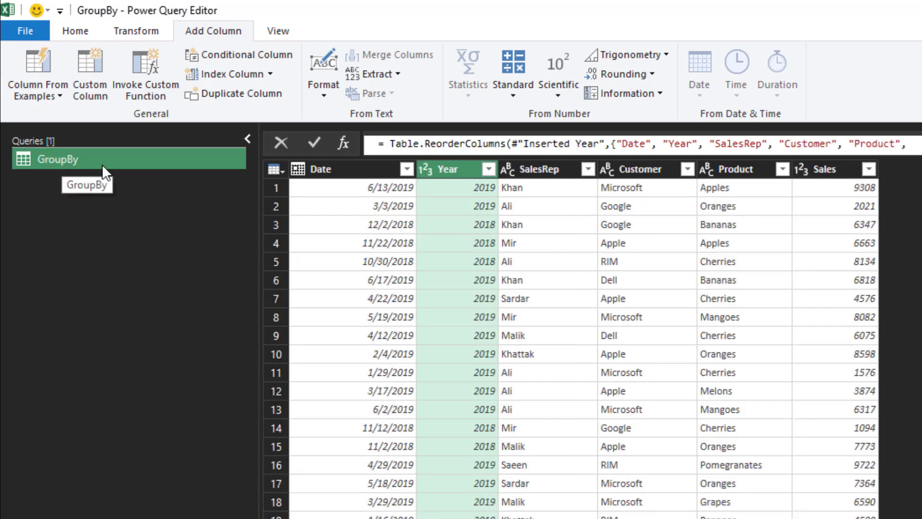
right_click(61, 159)
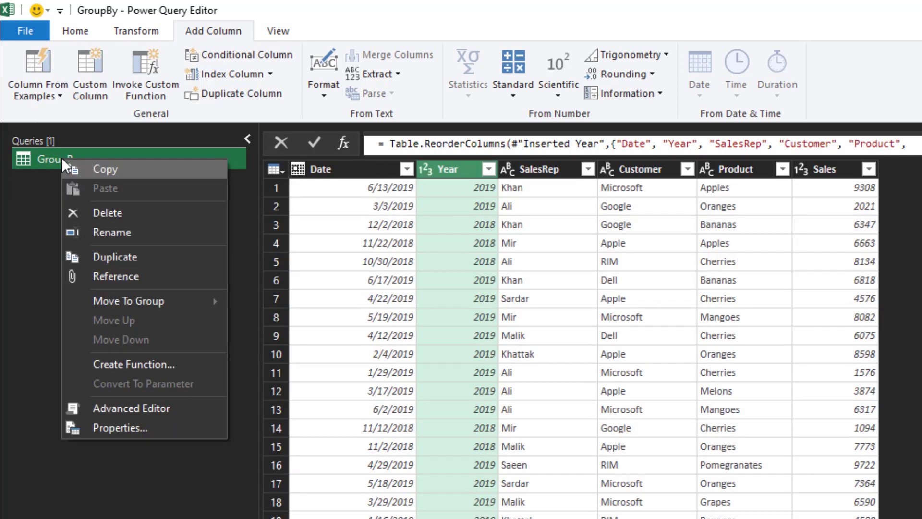
left_click(134, 276)
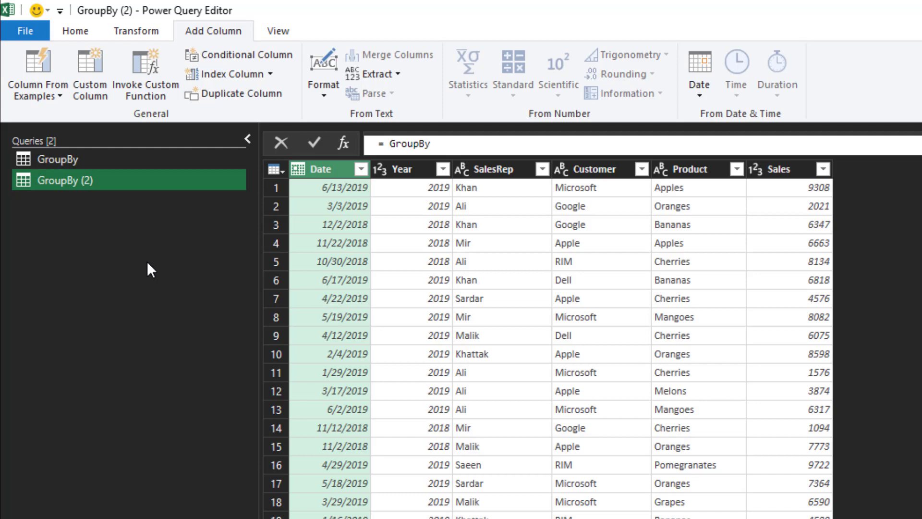
Start a Group By on the SalesRep column of the referenced query and name the new column Total Sales
left_click(503, 171)
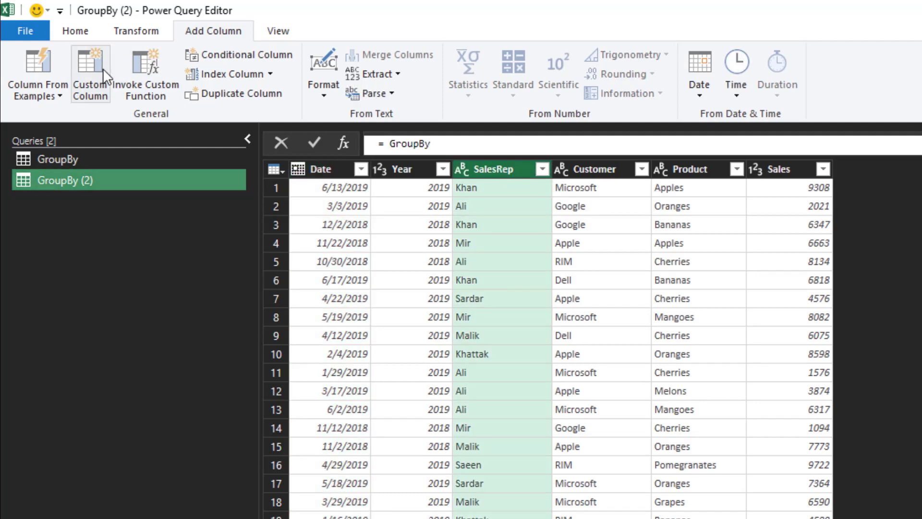
left_click(74, 33)
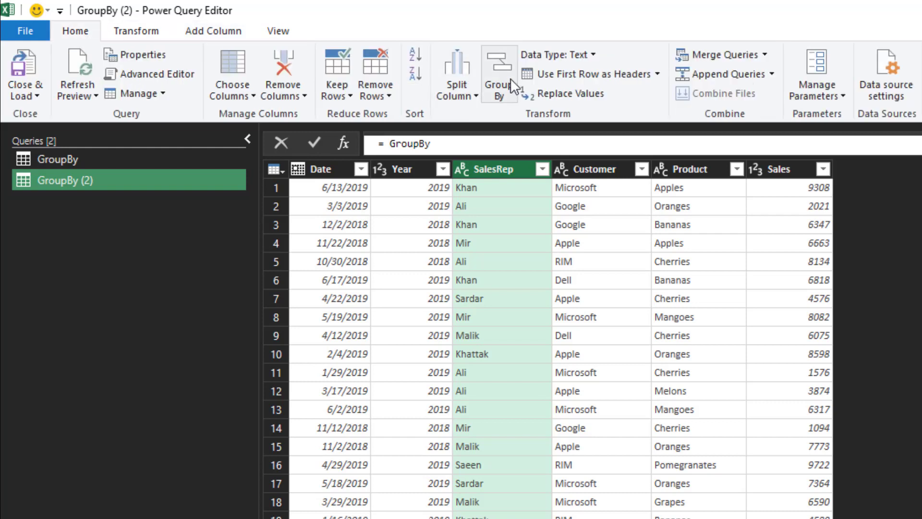
left_click(139, 32)
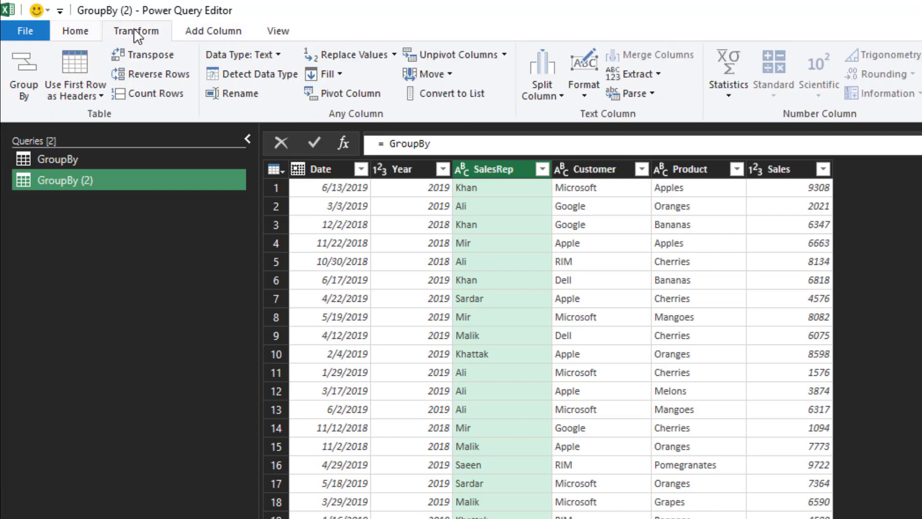
left_click(22, 77)
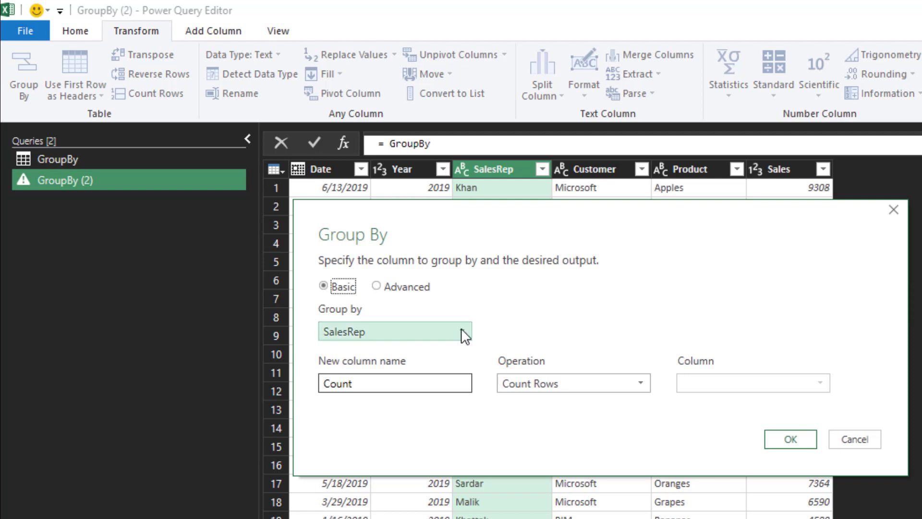
double_click(377, 382)
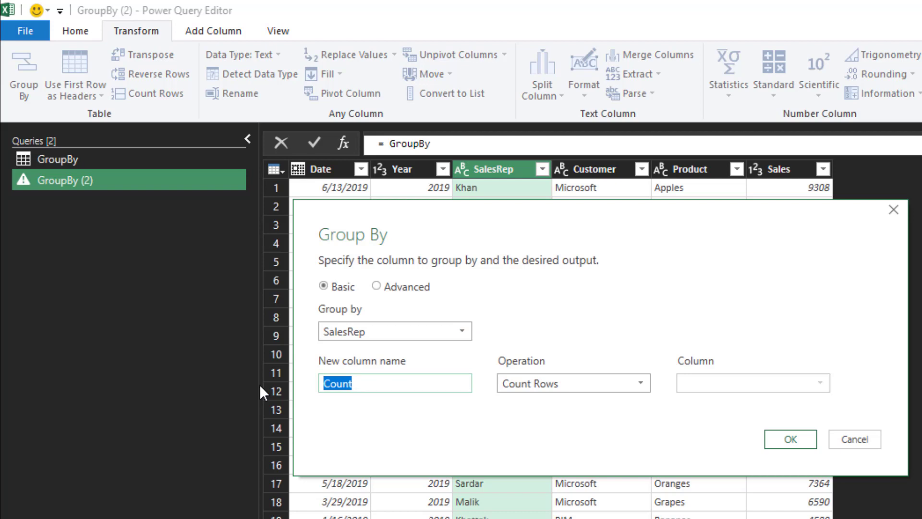
type("Sales")
key("Home")
type("Total")
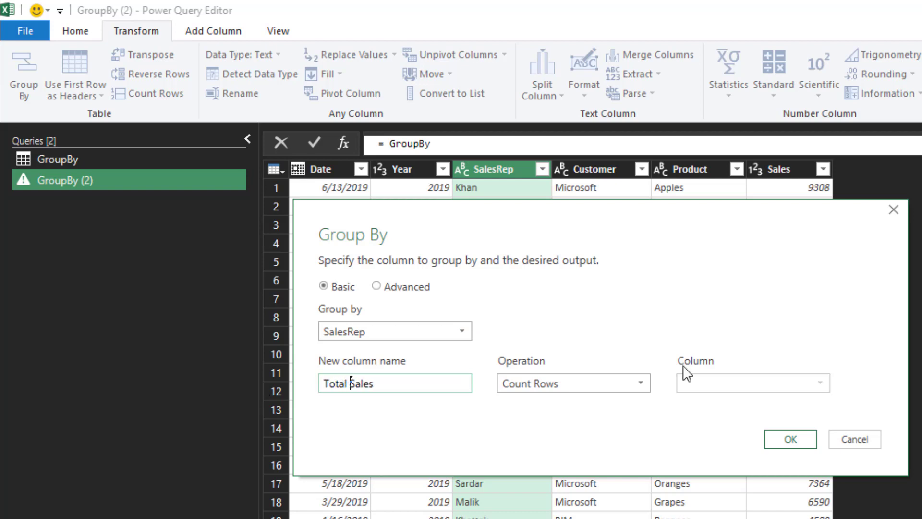
Set the grouping operation to Sum of the Sales column and apply the grouping
left_click(620, 386)
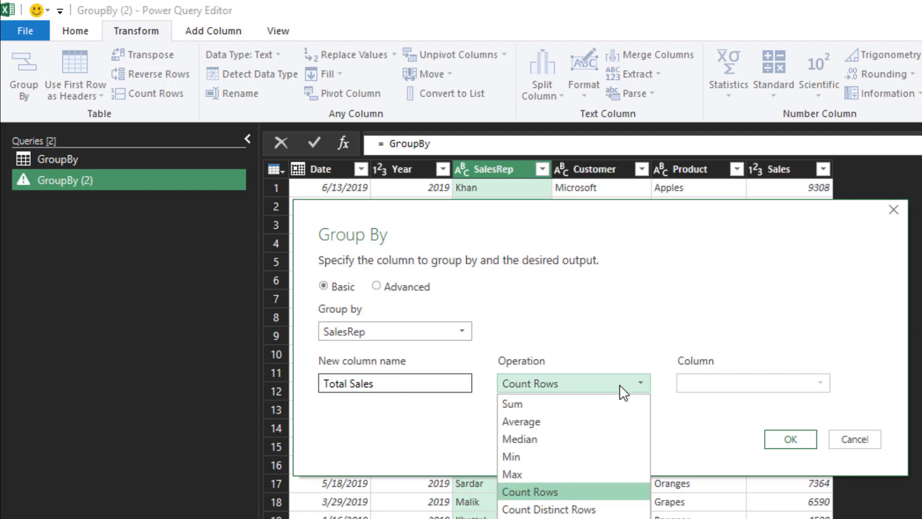
left_click(596, 403)
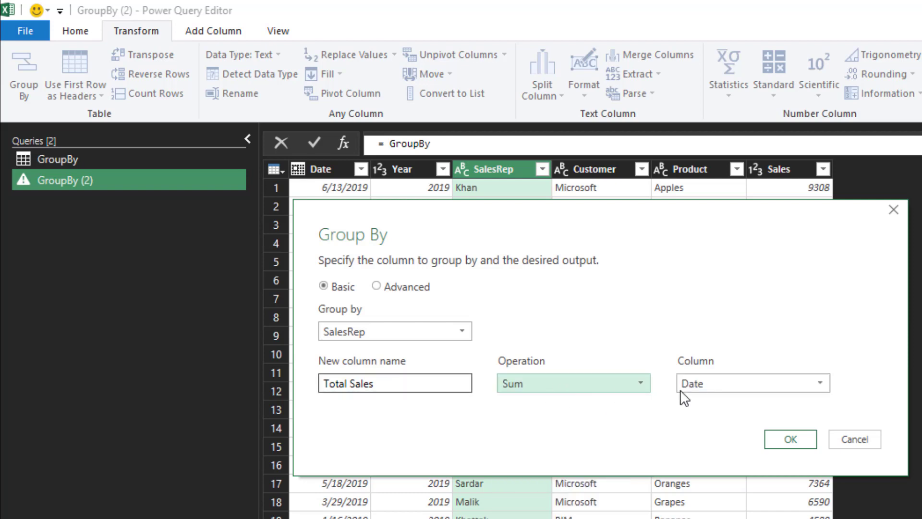
left_click(706, 389)
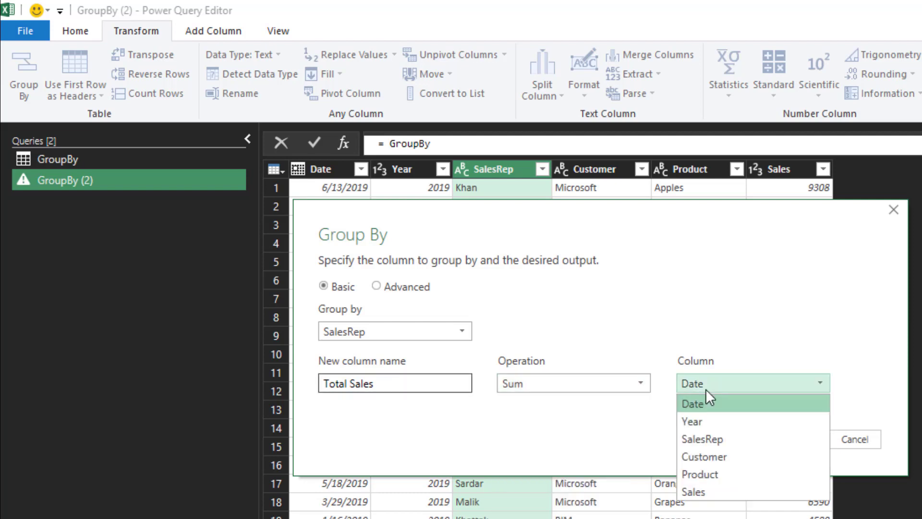
left_click(719, 490)
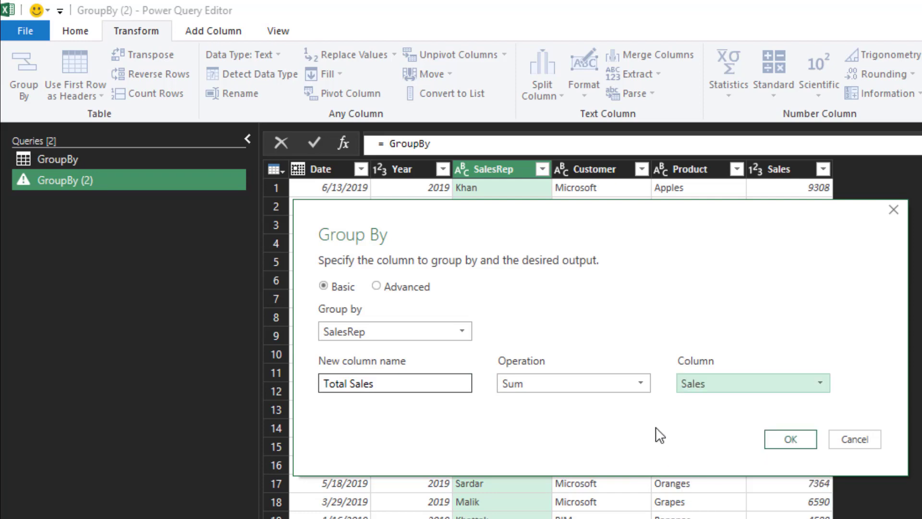
left_click(779, 440)
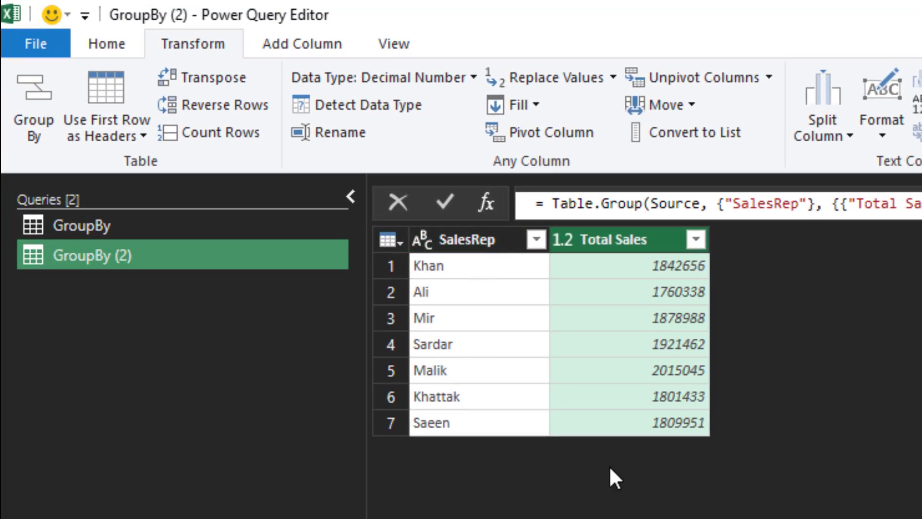
Close the query editor and load both queries to the workbook as connections only
left_click(94, 48)
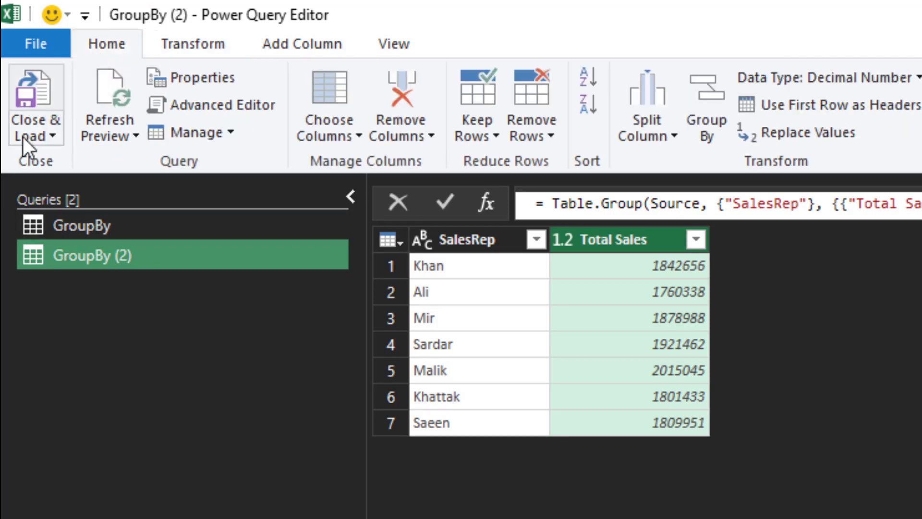
left_click(94, 219)
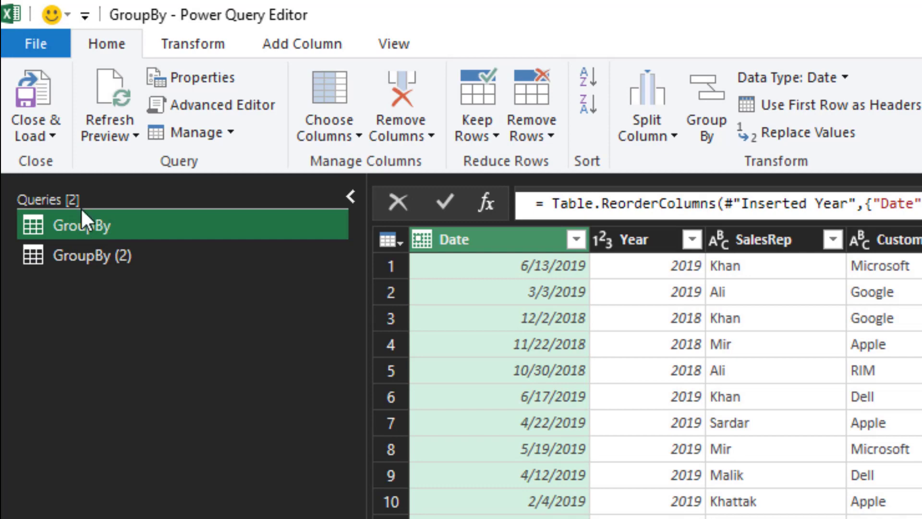
left_click(36, 136)
left_click(64, 189)
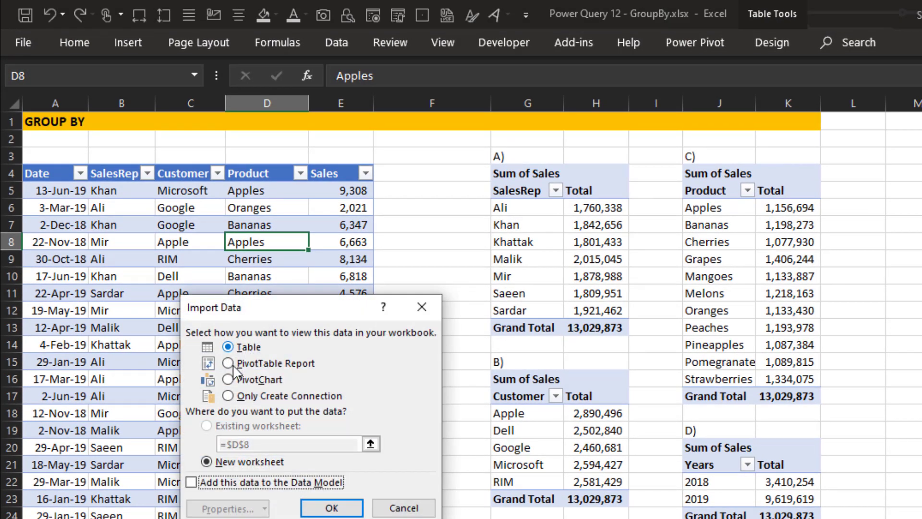
left_click(234, 396)
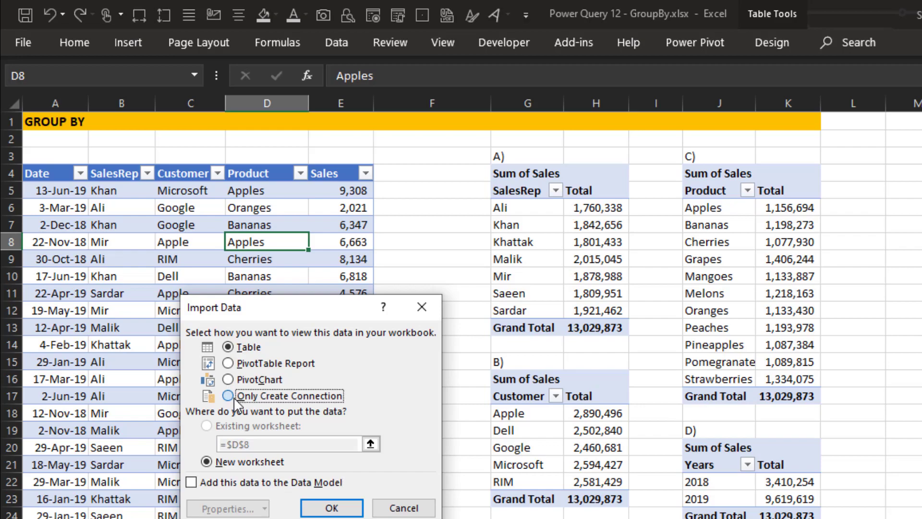
left_click(332, 508)
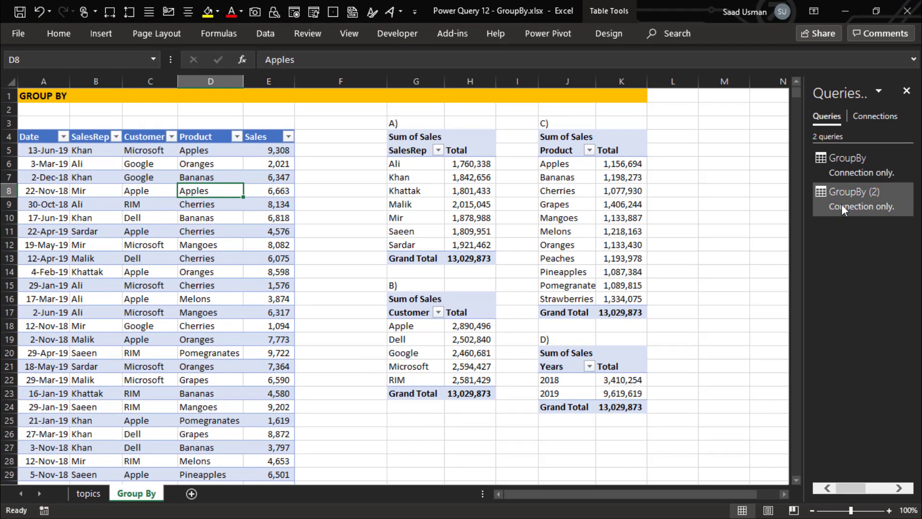
Load the GroupBy (2) query to a new worksheet as a table
right_click(841, 203)
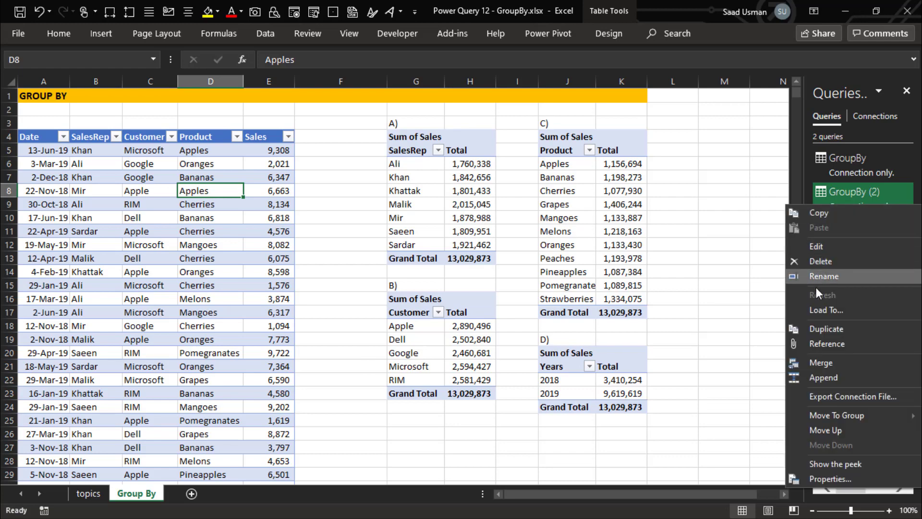
left_click(816, 310)
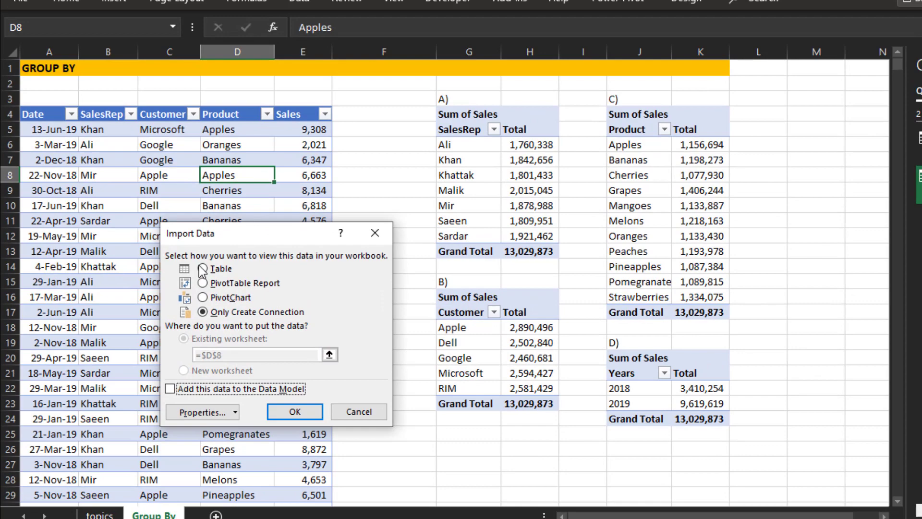
left_click(194, 273)
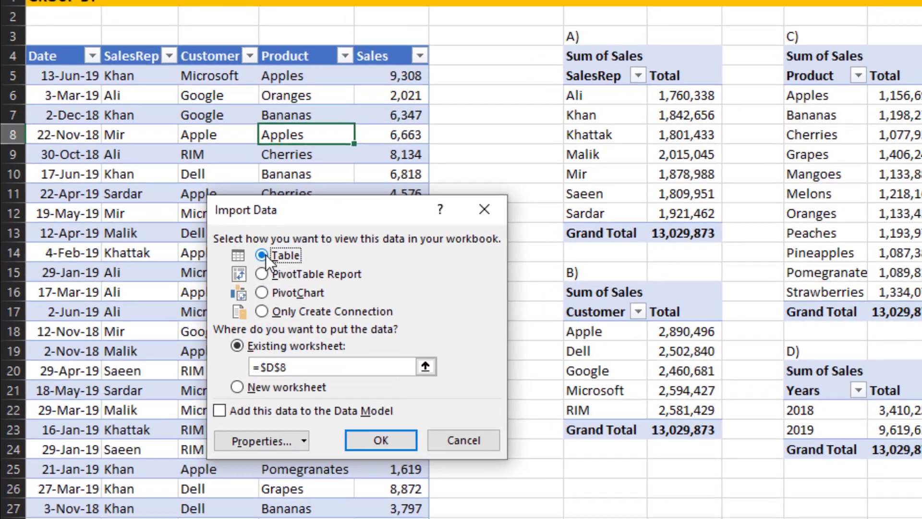
left_click(240, 388)
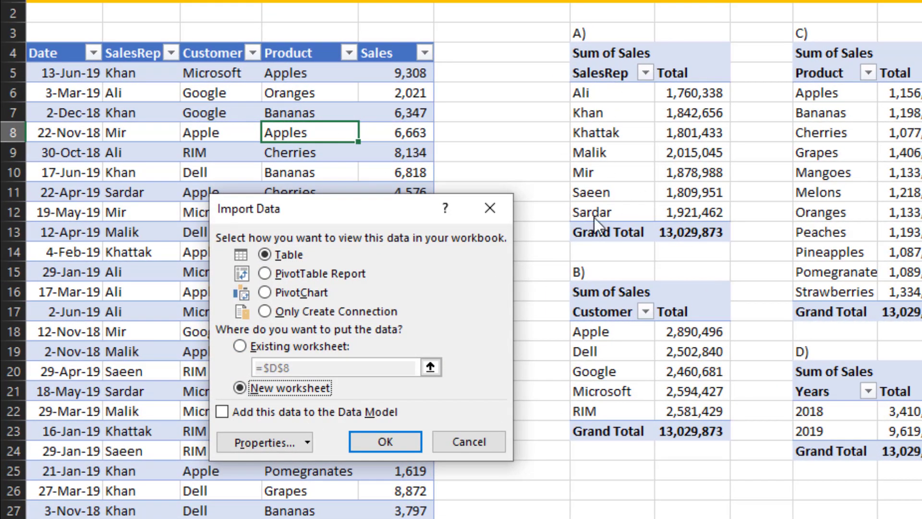
left_click(397, 442)
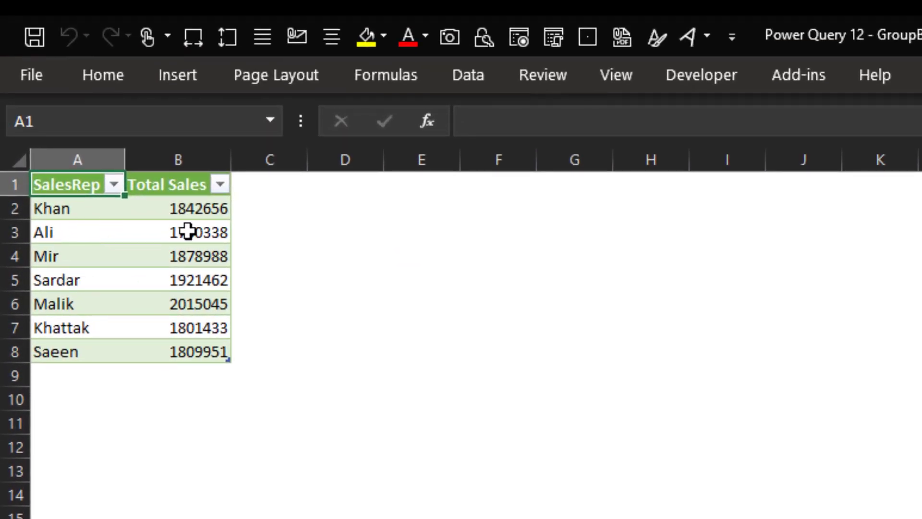
Format the Total Sales values in B2:B8 as numbers with no decimals, a thousands separator and negatives in parentheses
left_click_drag(187, 209, 182, 340)
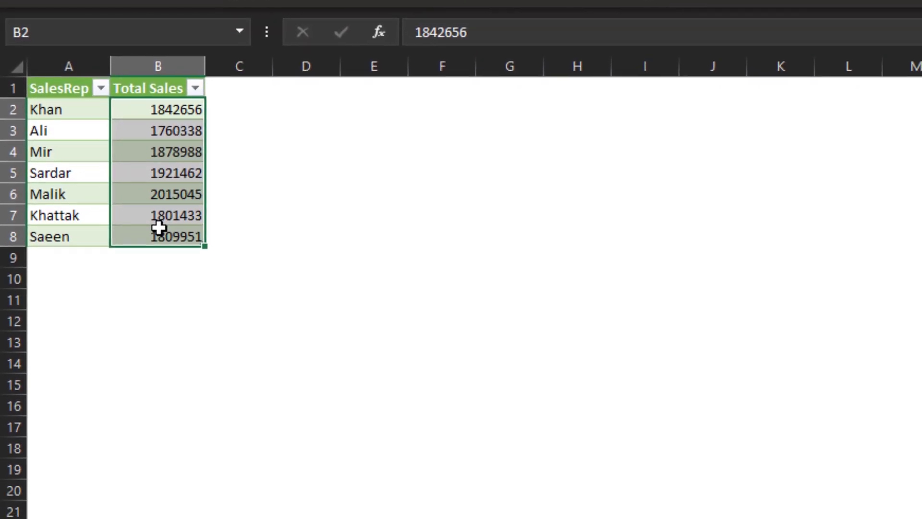
key("ctrl+1")
key("Down")
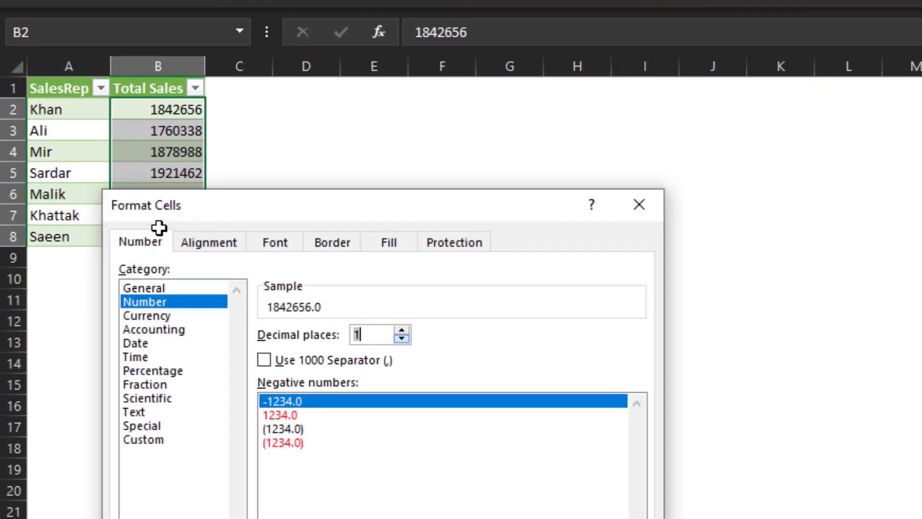
key("alt+u")
key("Tab")
key("Down")
key("Down")
key("Return")
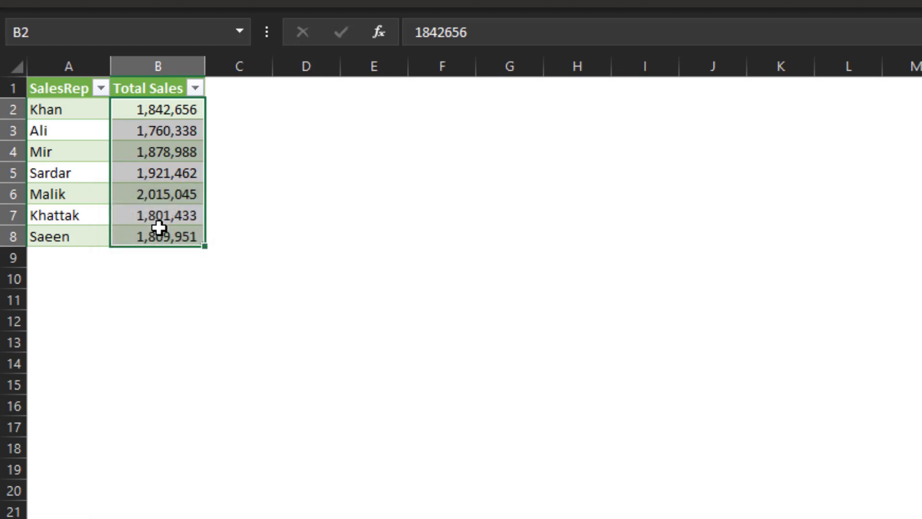
Compare the loaded sales rep totals with pivot table A on the Group By sheet
left_click(238, 115)
left_click(150, 114)
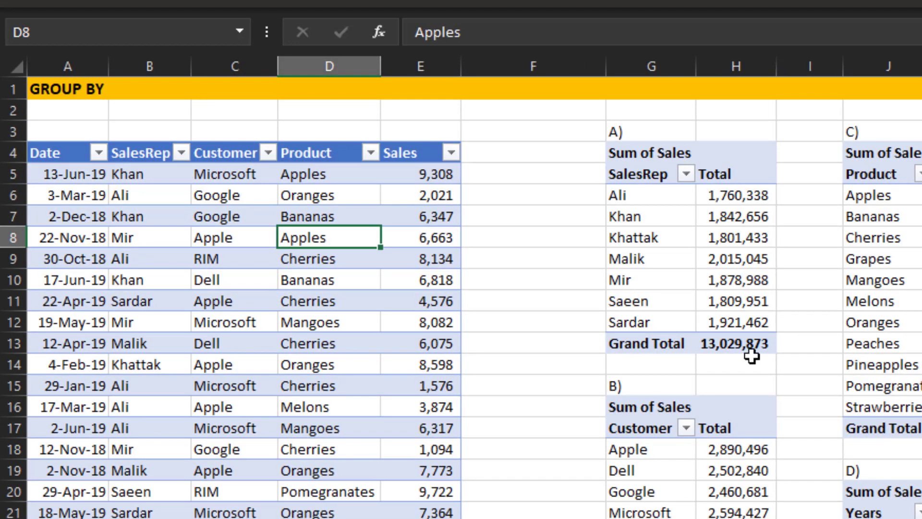
left_click(735, 218)
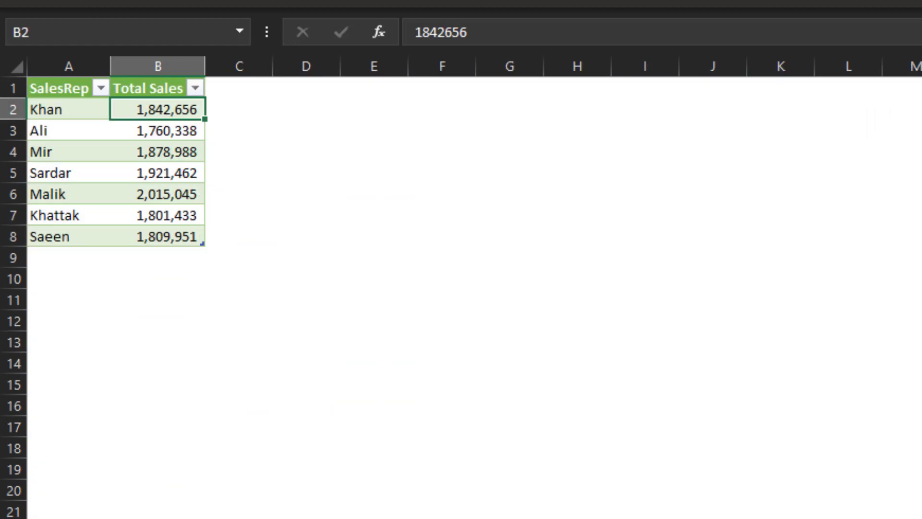
Rename the worksheet holding the sales rep totals as Table A
double_click(132, 494)
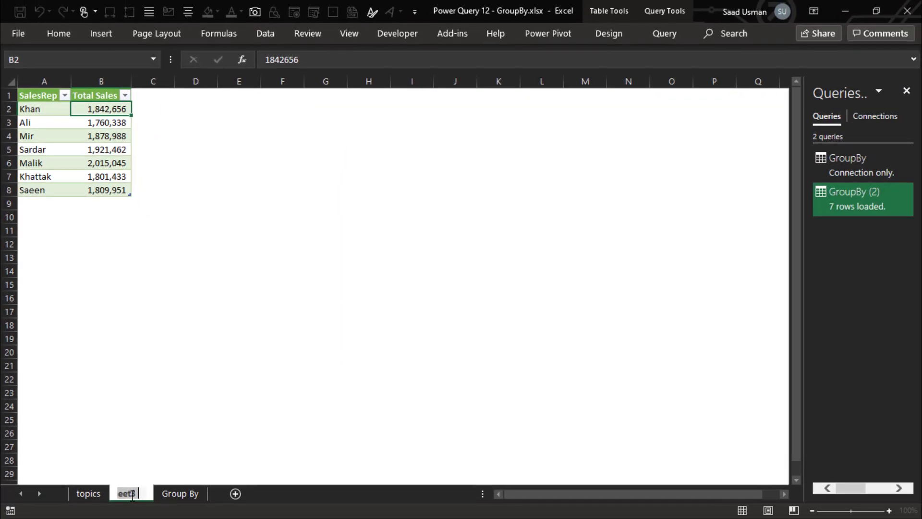
type("Table A")
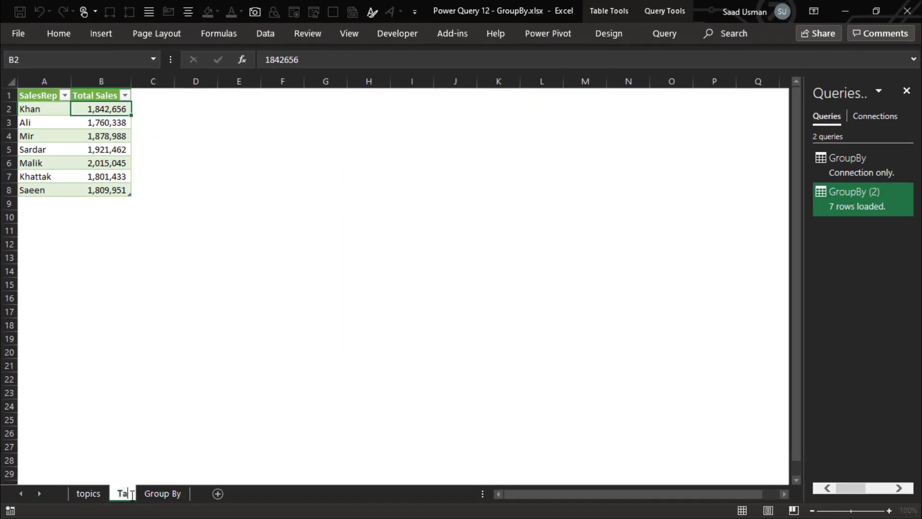
key("Return")
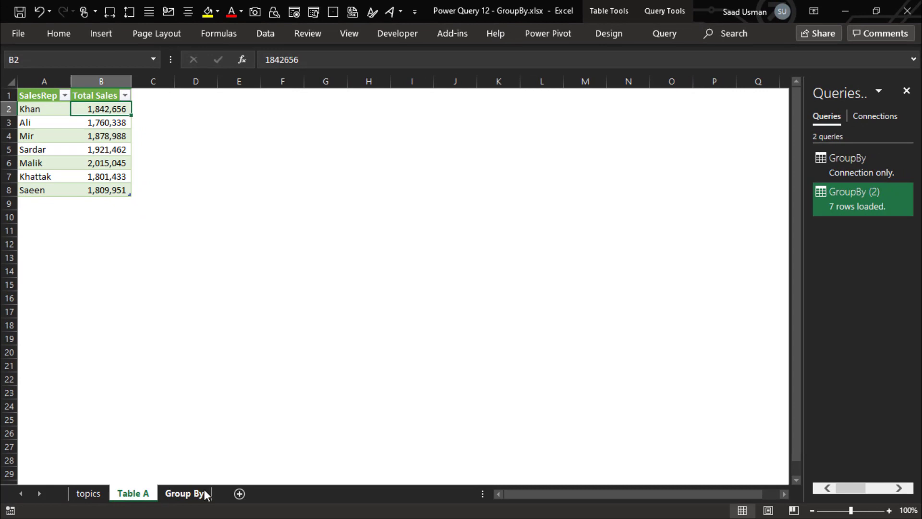
Return to the Group By sheet, close the PivotTable field list and select an empty cell outside the pivot tables
left_click(190, 499)
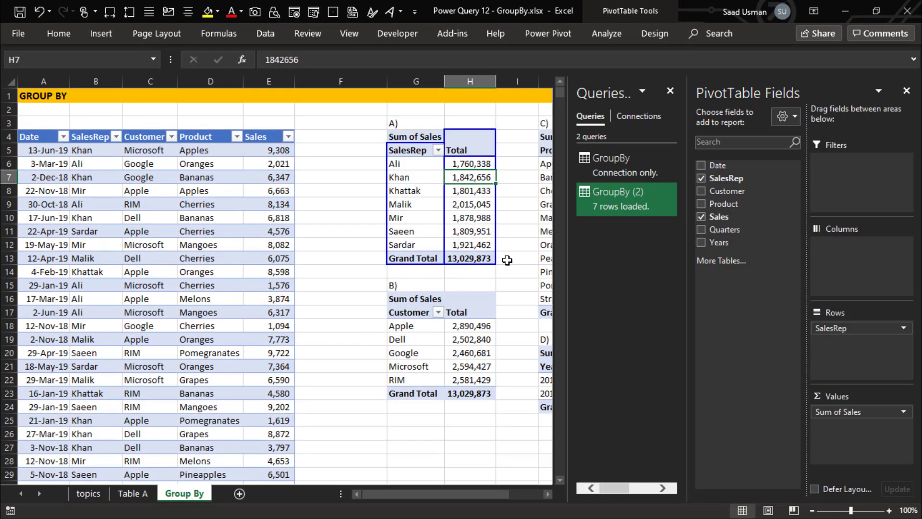
left_click(906, 91)
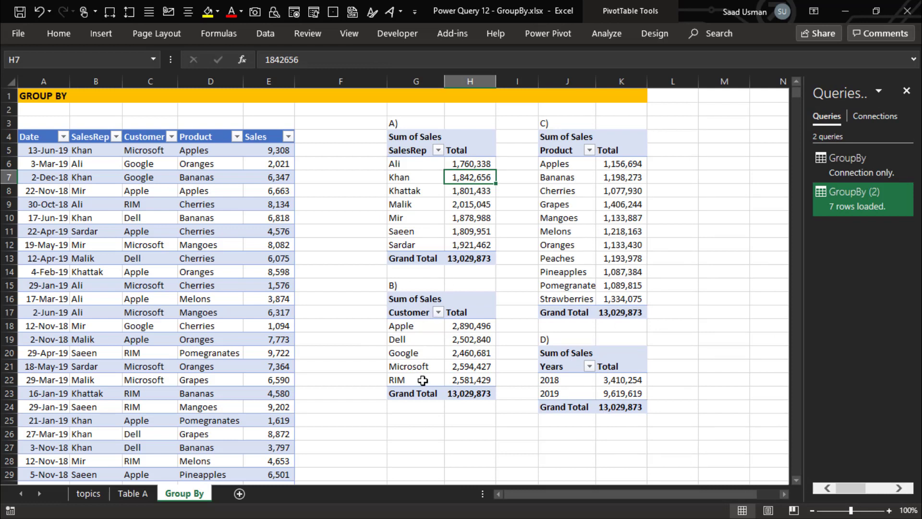
left_click(347, 352)
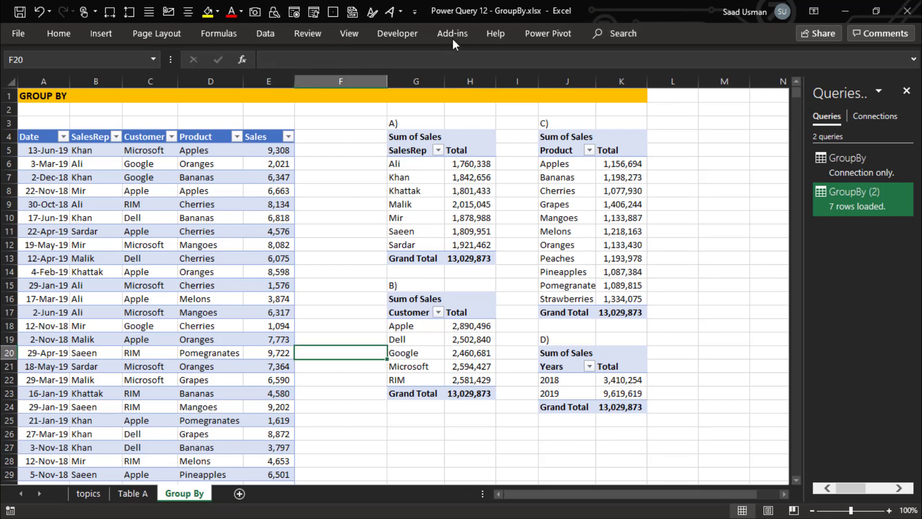
Open the Power Query Editor and create another query that references the GroupBy query
left_click(265, 34)
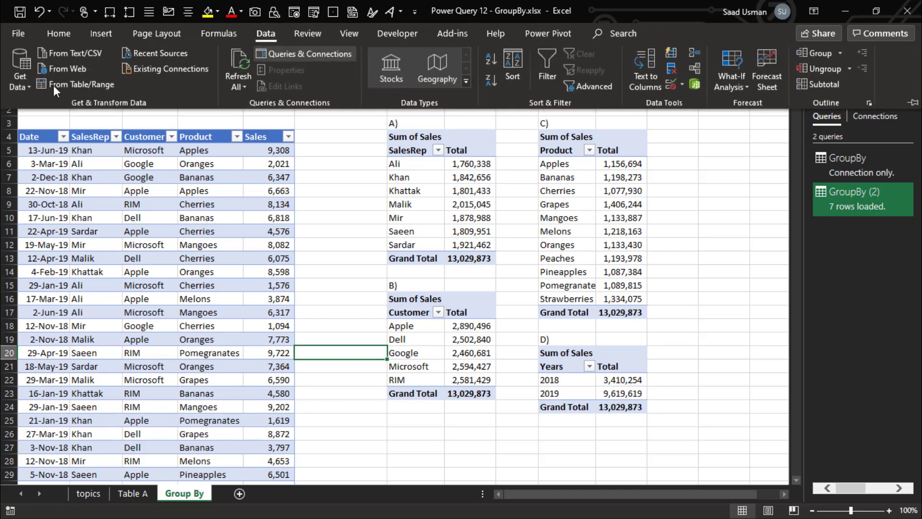
left_click(27, 83)
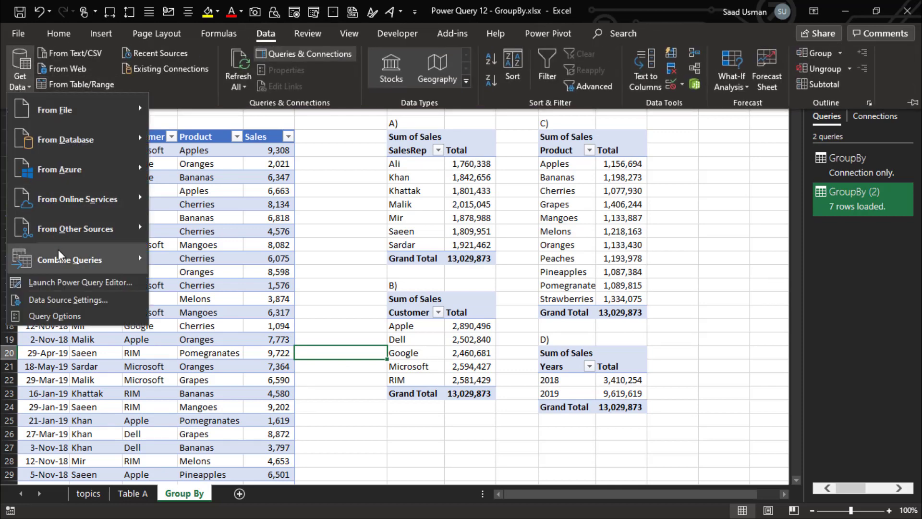
left_click(75, 281)
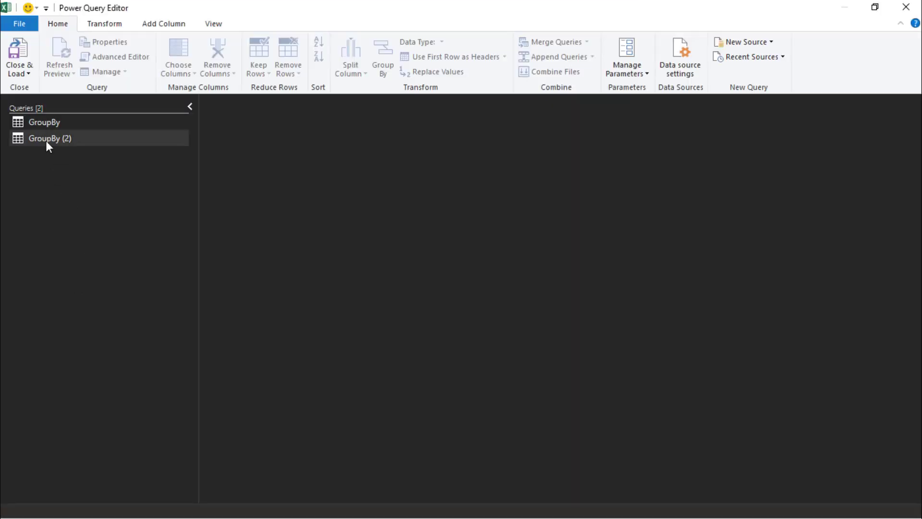
left_click(46, 122)
left_click(46, 139)
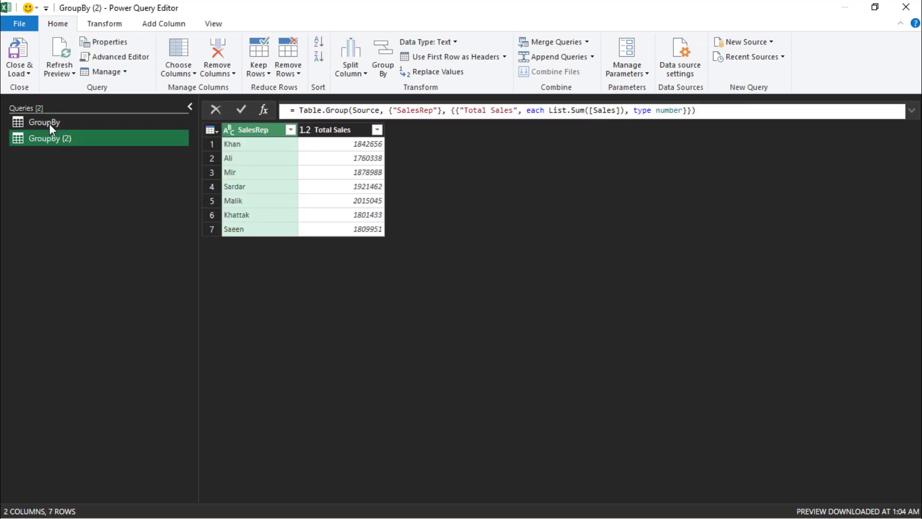
left_click(49, 122)
right_click(50, 122)
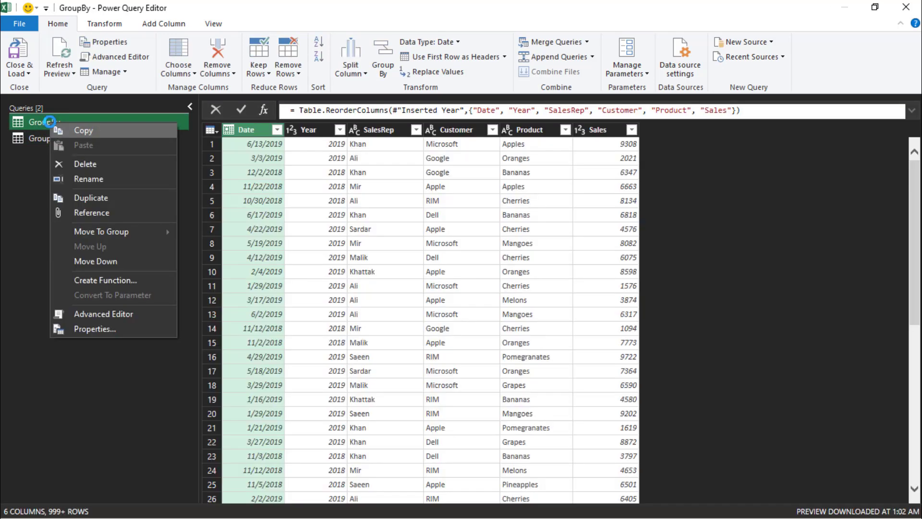
left_click(92, 213)
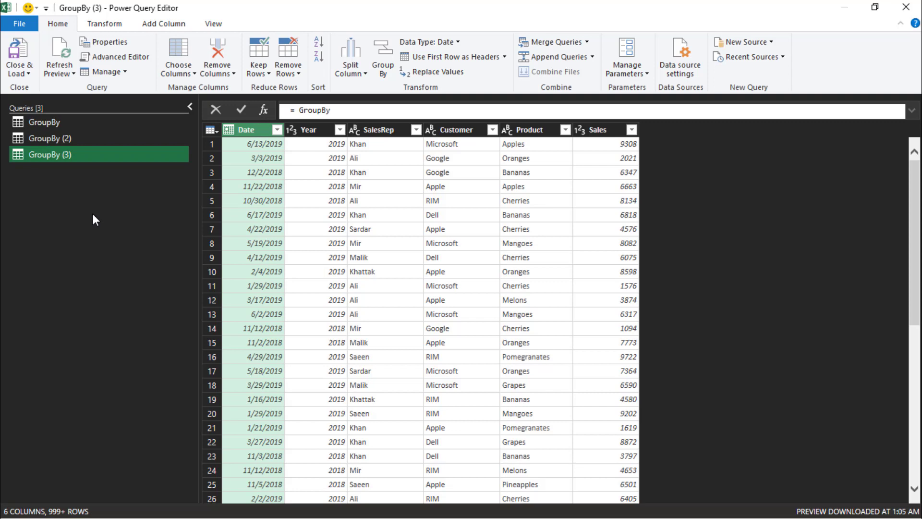
Start a Group By on the Customer column of the new referenced query and name the new column Total Sales
left_click(457, 131)
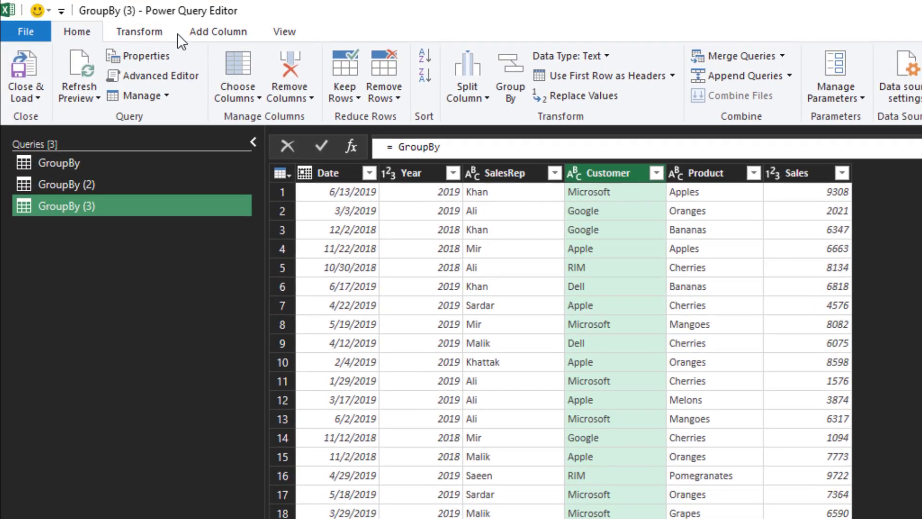
left_click(501, 73)
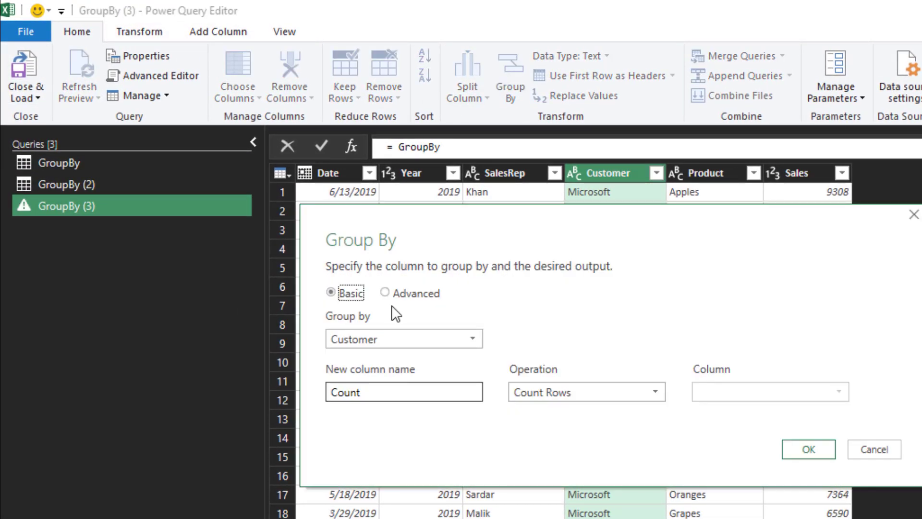
double_click(391, 399)
type("Total Sales")
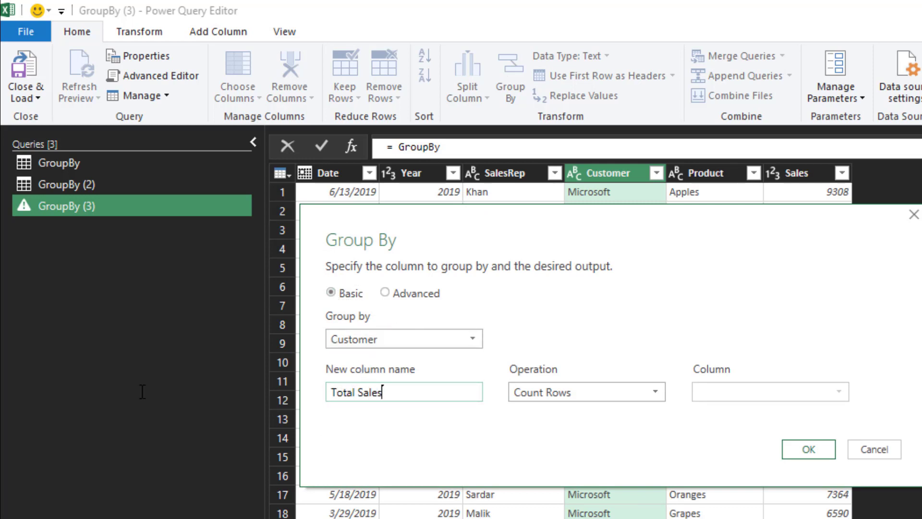
Set the customer grouping to the Sum of the Sales column and apply it
key("Tab")
key("alt+Down")
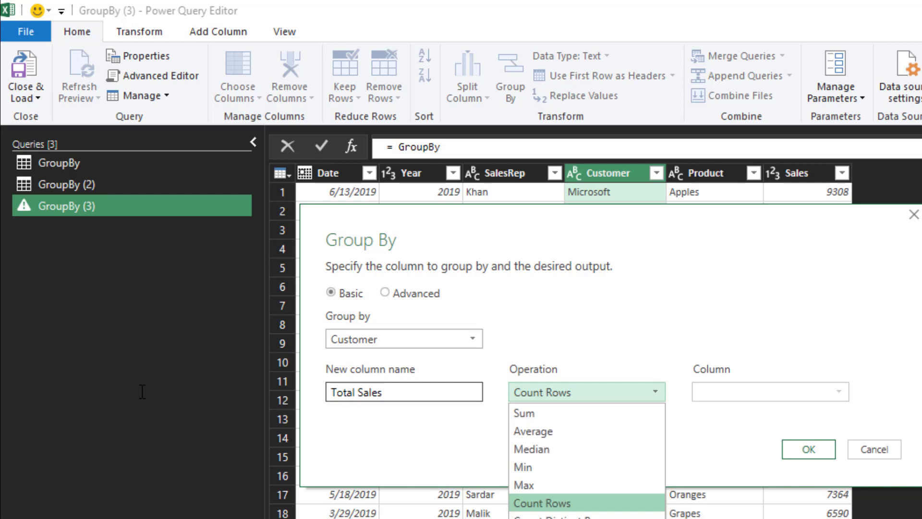
key("Up")
key("Up")
key("Up")
key("Up")
key("Up")
key("Return")
key("Tab")
key("alt+Down")
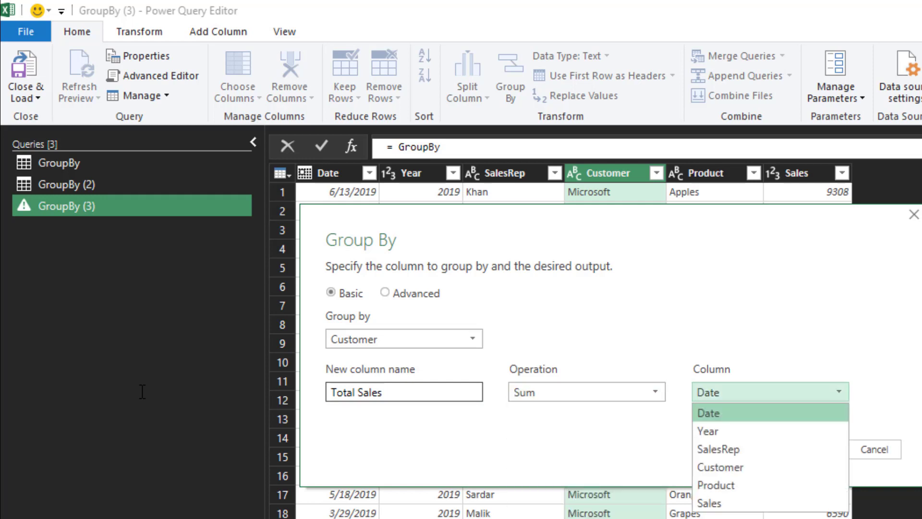
key("Down")
key("Escape")
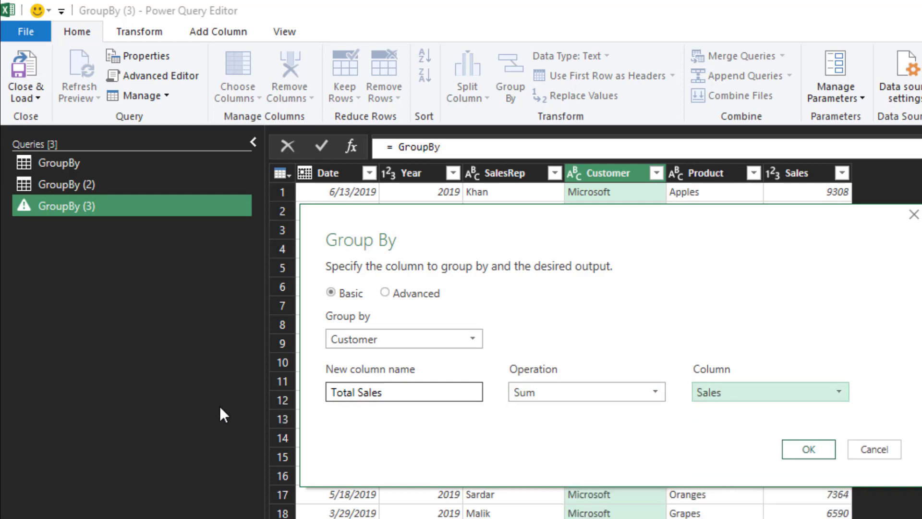
left_click(808, 449)
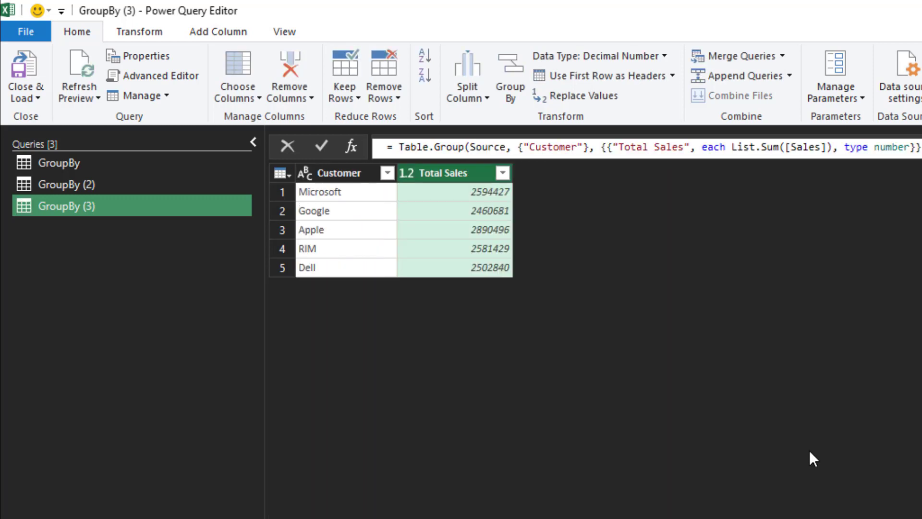
Close the query editor and load the customer grouping as a table on a new worksheet
left_click(24, 96)
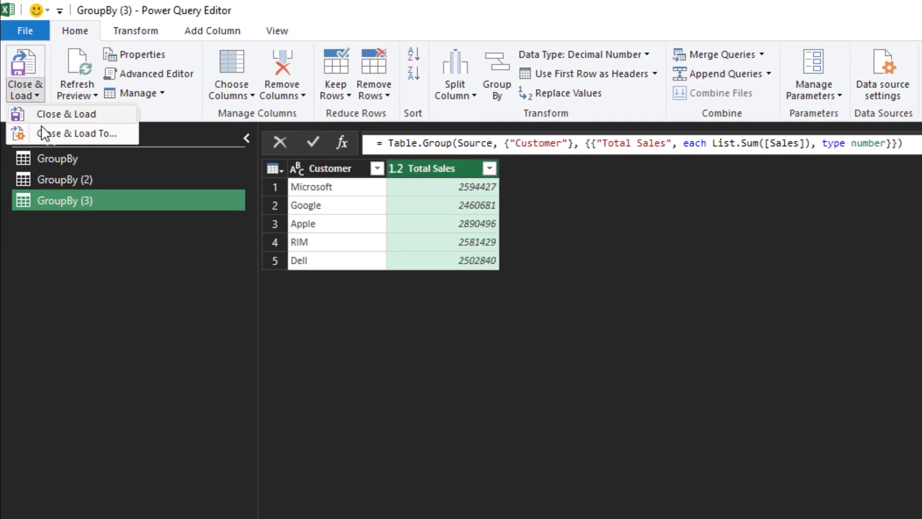
left_click(19, 129)
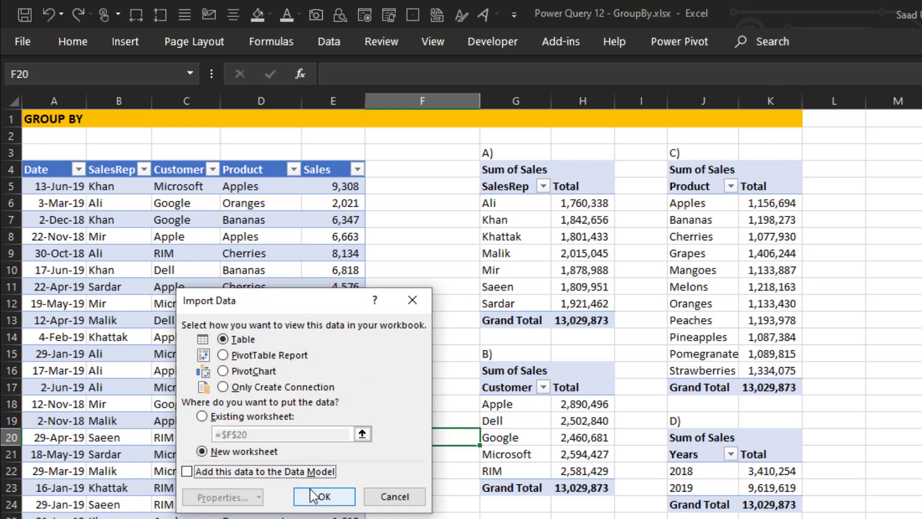
left_click(323, 496)
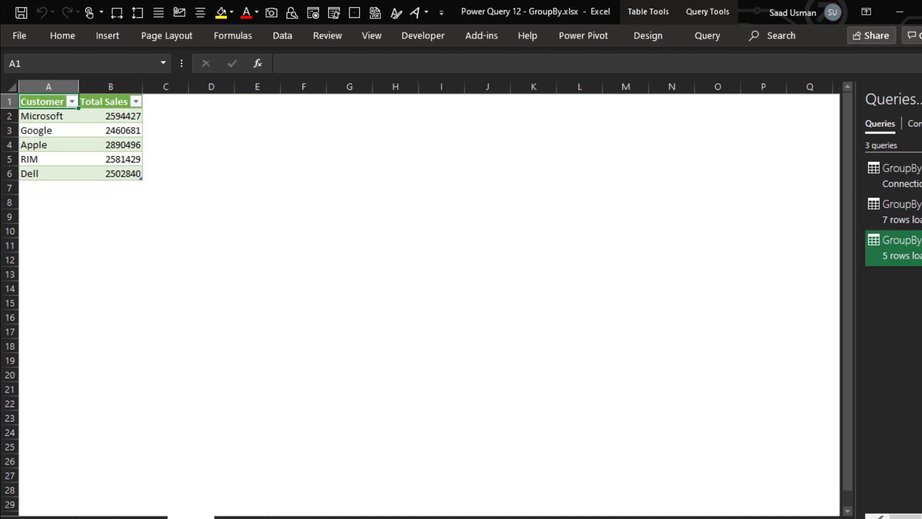
Rename the worksheet holding the customer totals as Table B
double_click(177, 493)
type("Table B")
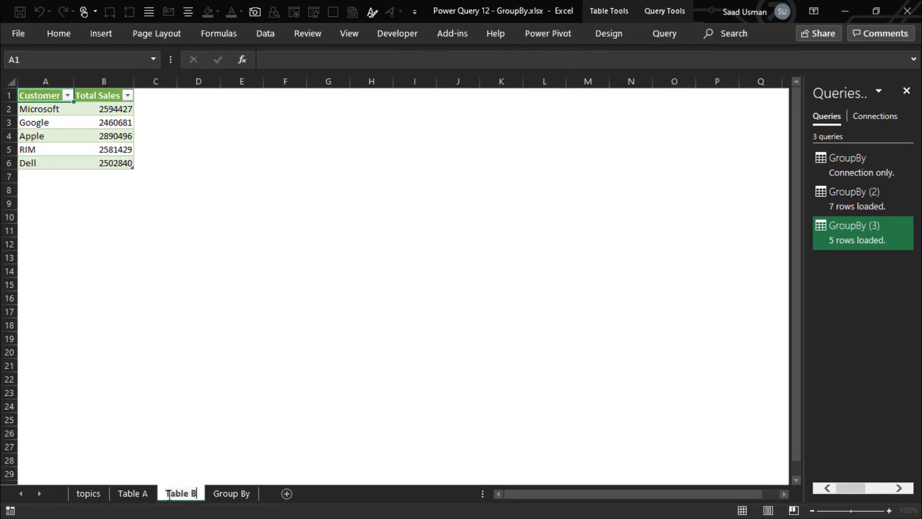
key("Return")
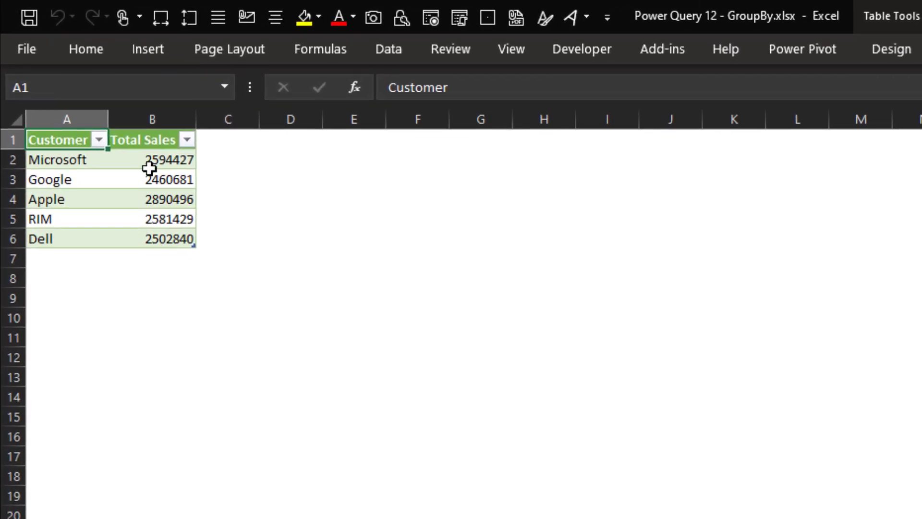
Format the customer table's Total Sales values as Number with 0 decimal places, thousands separator and negatives in black parentheses
left_click_drag(149, 168, 153, 233)
key("ctrl+1")
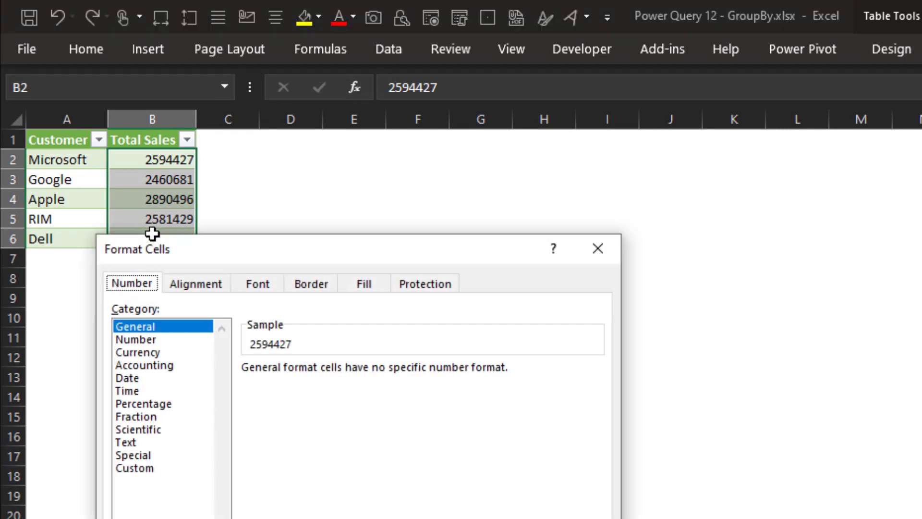
key("Tab")
key("Down")
key("Tab")
type("0")
key("Tab")
key("space")
key("Tab")
key("Down")
key("Down")
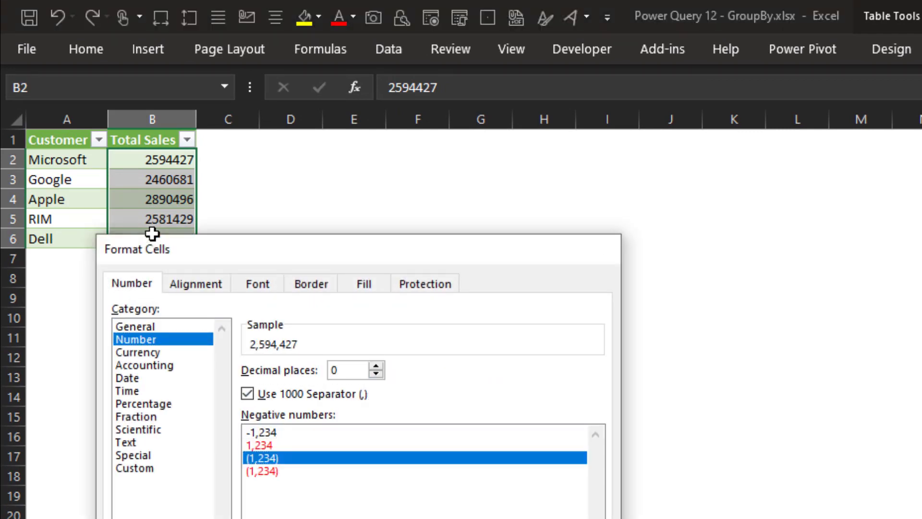
key("Return")
Compare Apple's total in pivot B on the Group By sheet with its total in the Table B customer table
key("ctrl+Page_Down")
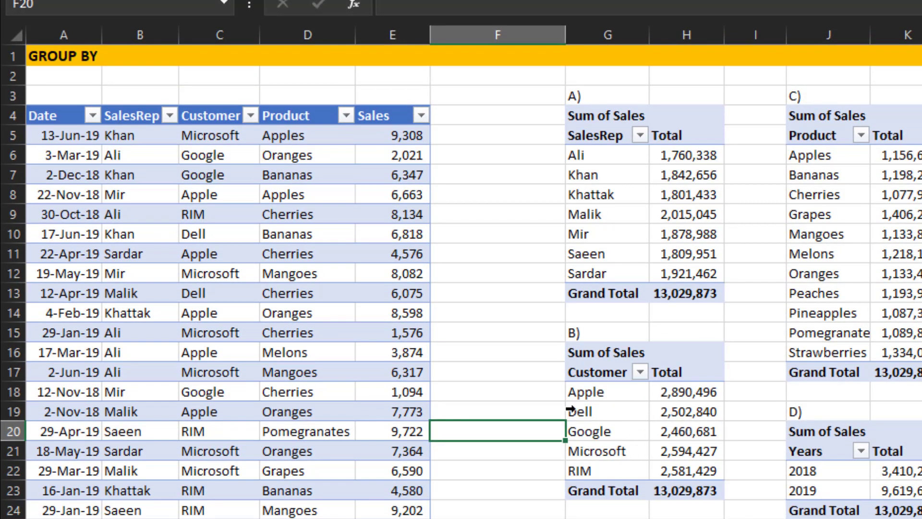
left_click(679, 387)
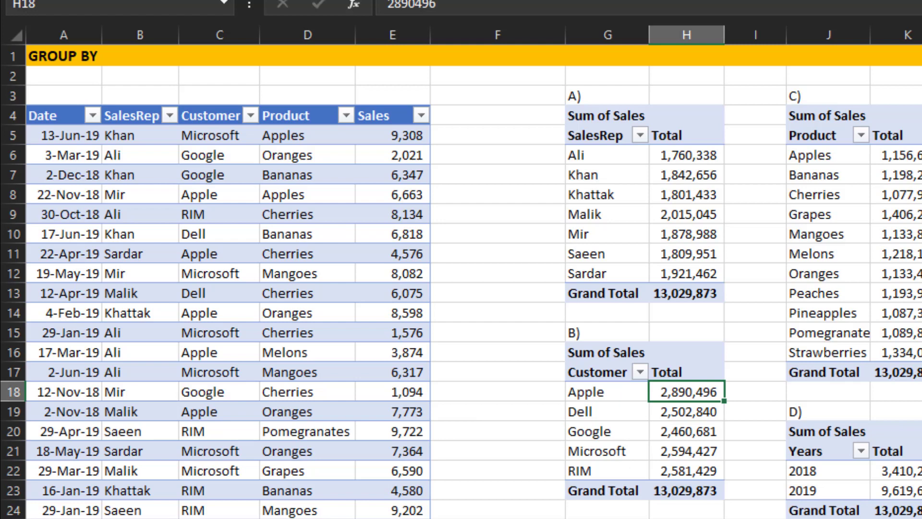
key("ctrl+Page_Up")
left_click(137, 113)
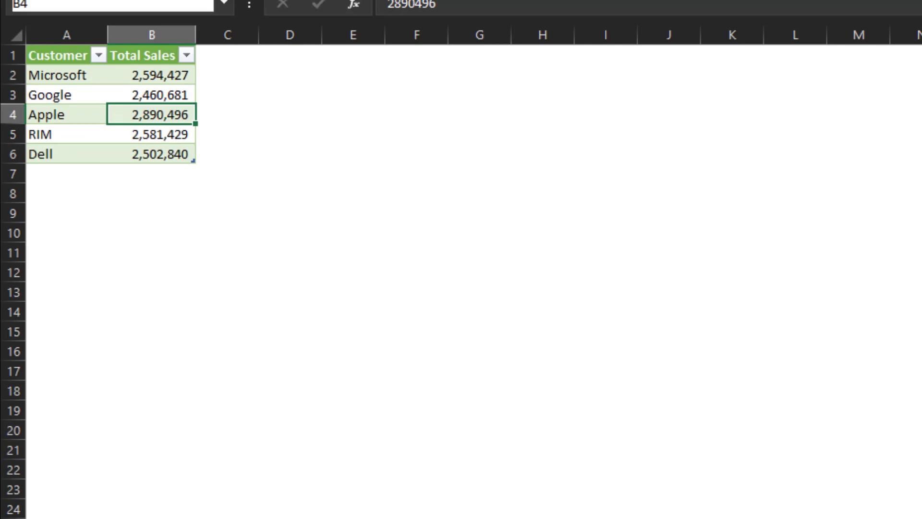
Open the Power Query Editor and create a new query that references the base GroupBy query
left_click(899, 5)
left_click(29, 87)
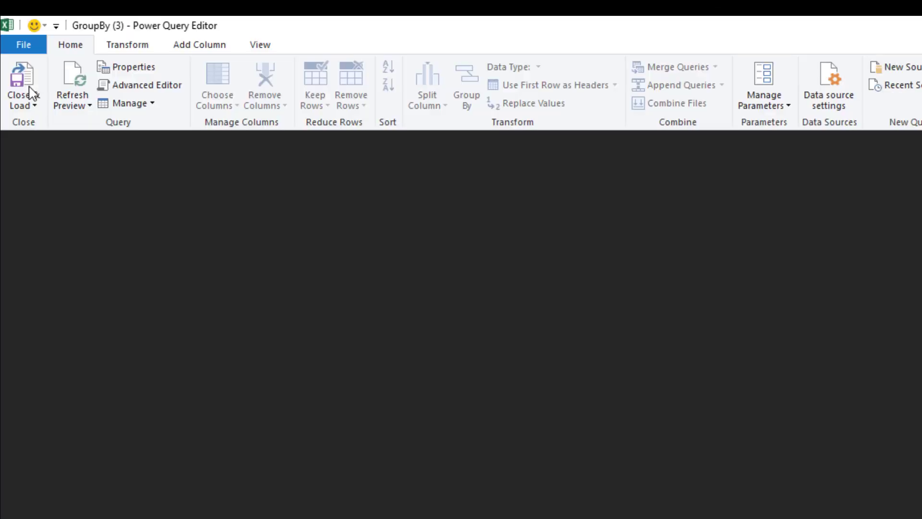
left_click(18, 150)
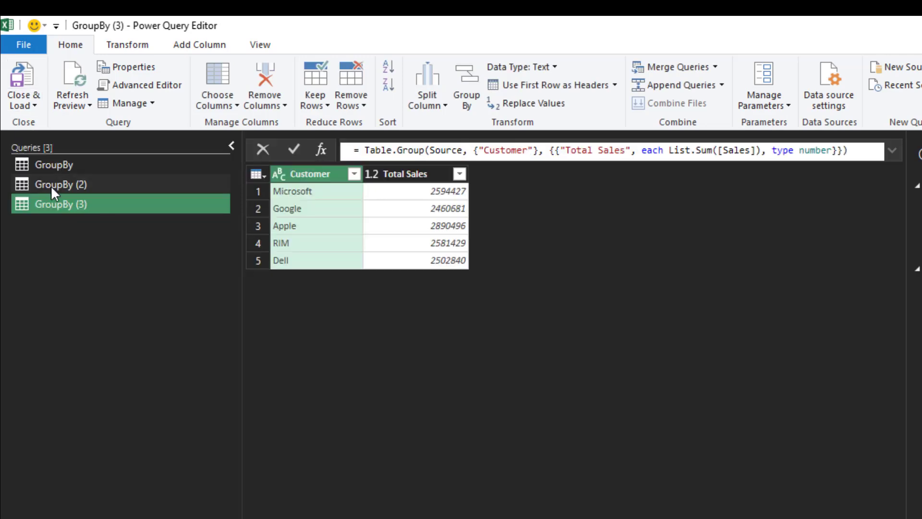
left_click(62, 165)
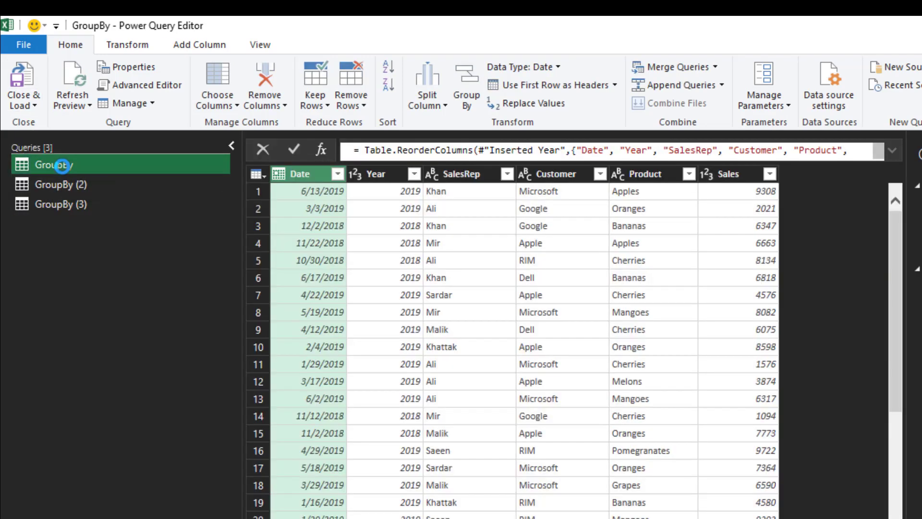
right_click(62, 166)
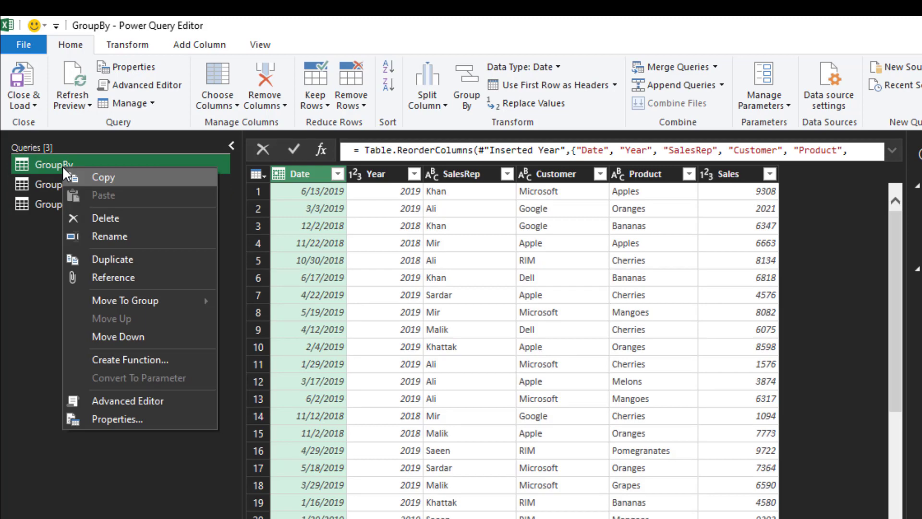
left_click(113, 278)
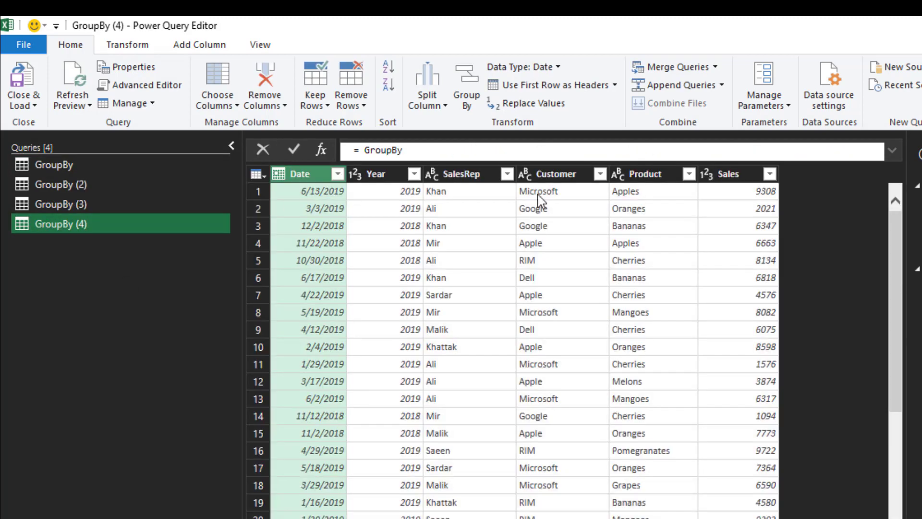
Start a Group By on the Product column of the new referenced query and name the new column Total Sales
left_click(638, 178)
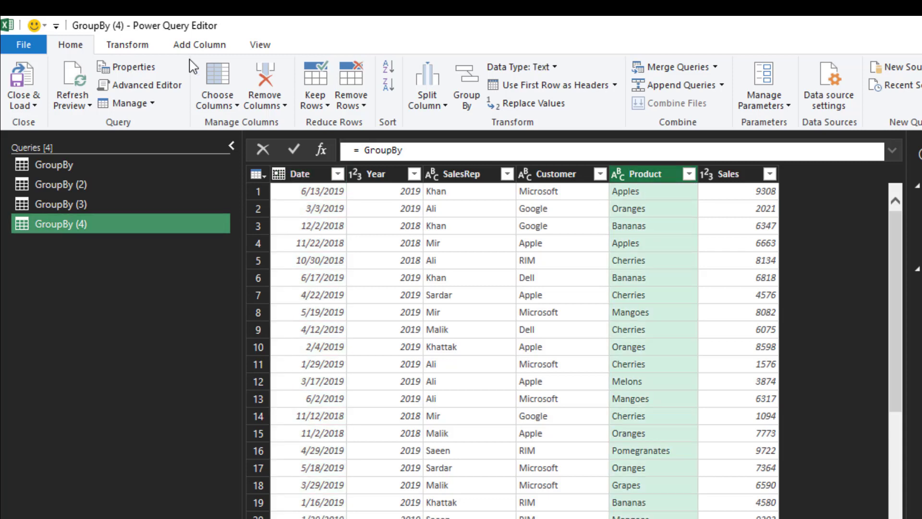
left_click(141, 45)
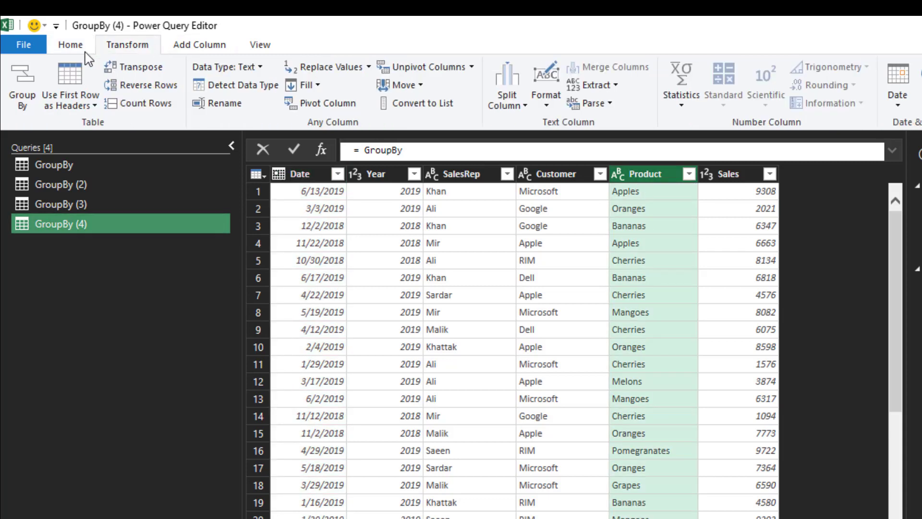
left_click(35, 74)
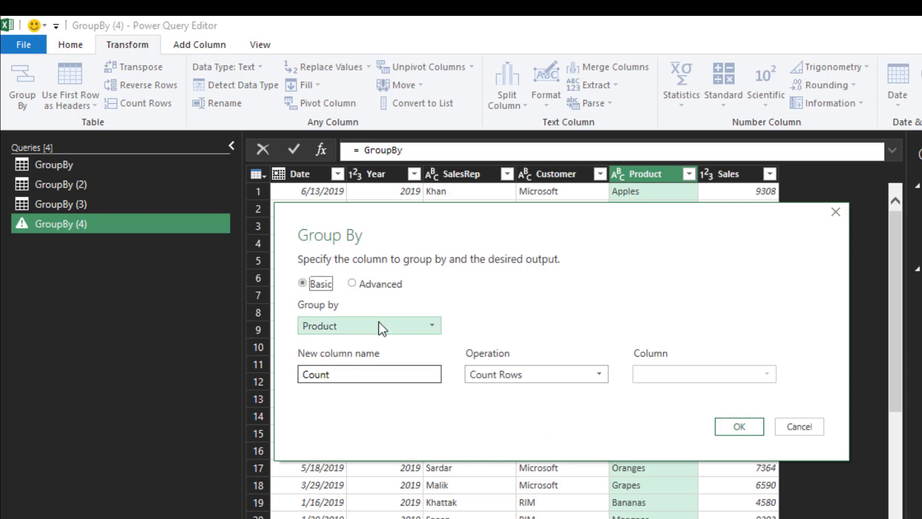
left_click(412, 374)
type("Total Sales")
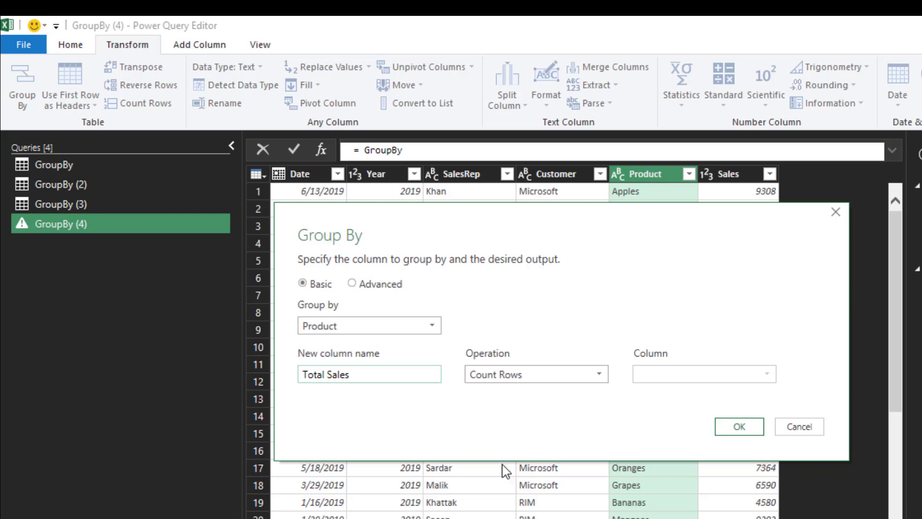
Set the product grouping to the Sum of the Sales column and apply it
left_click(551, 376)
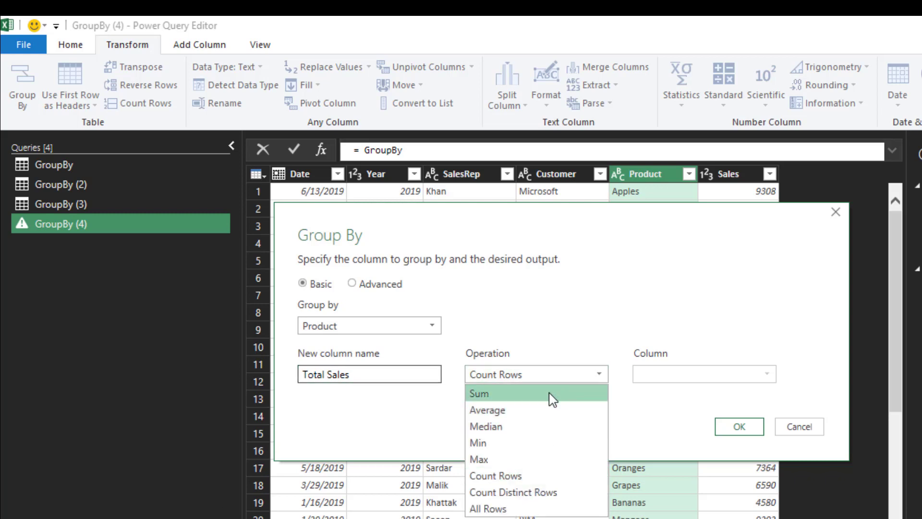
left_click(552, 393)
left_click(665, 384)
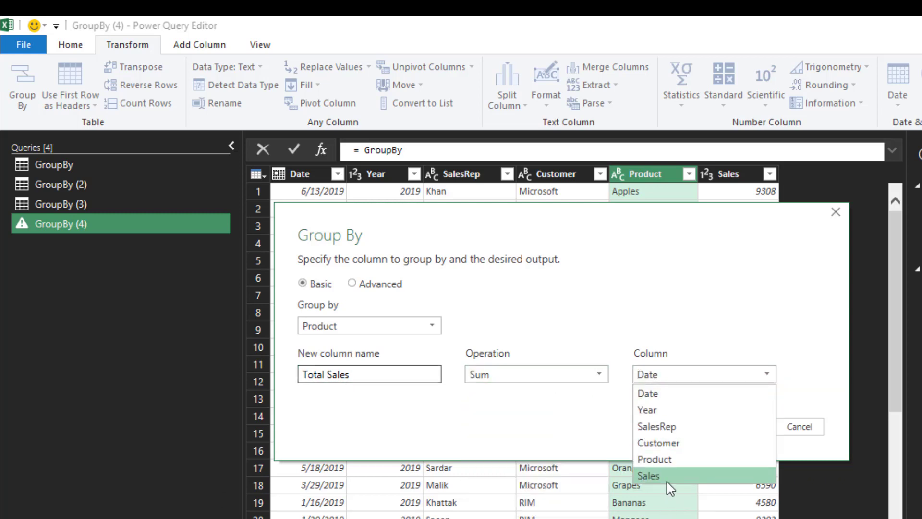
left_click(667, 477)
left_click(752, 429)
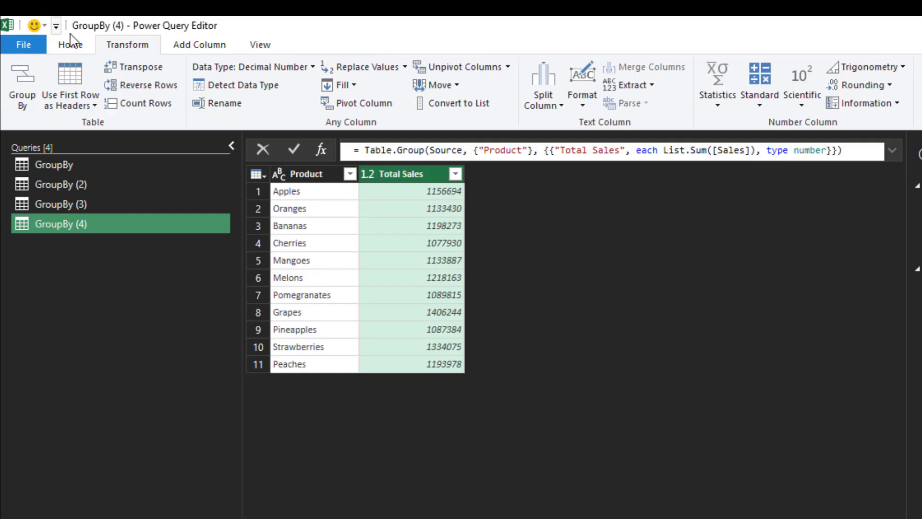
Close the query editor and load the product grouping as a table on a new worksheet
left_click(70, 43)
left_click(23, 104)
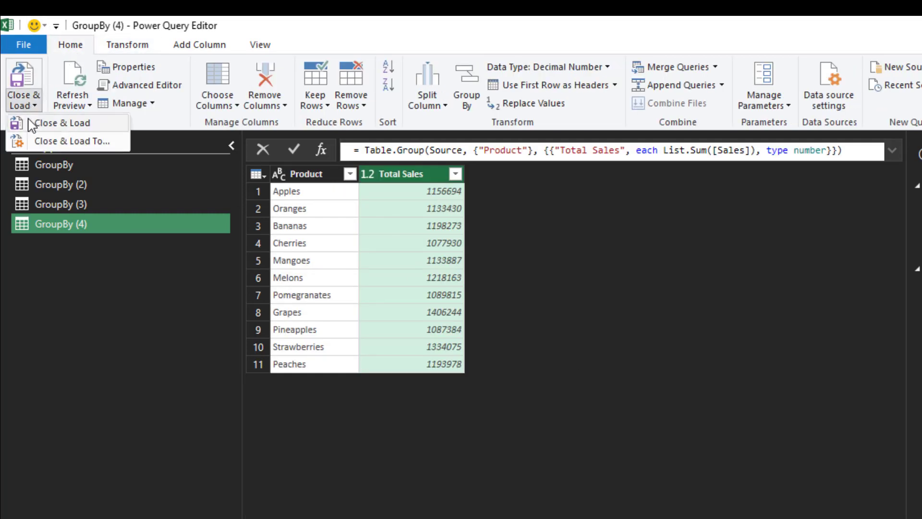
left_click(45, 141)
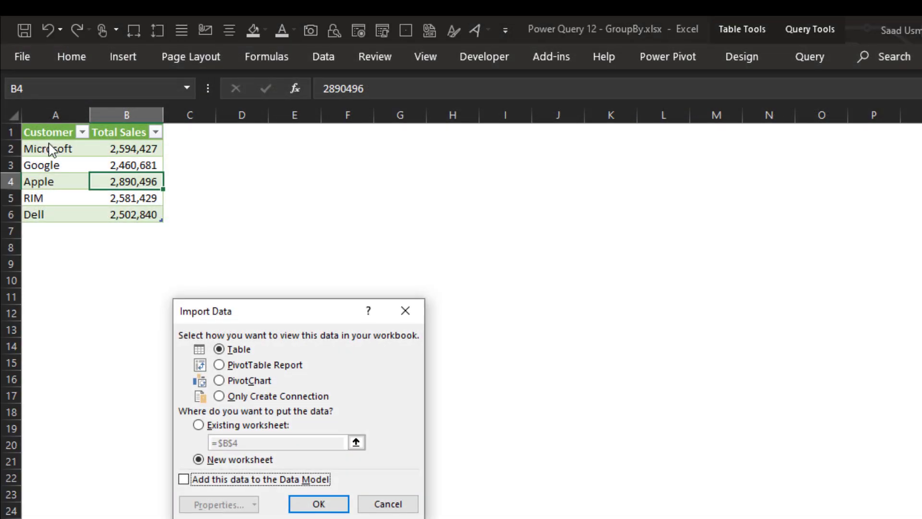
left_click(319, 502)
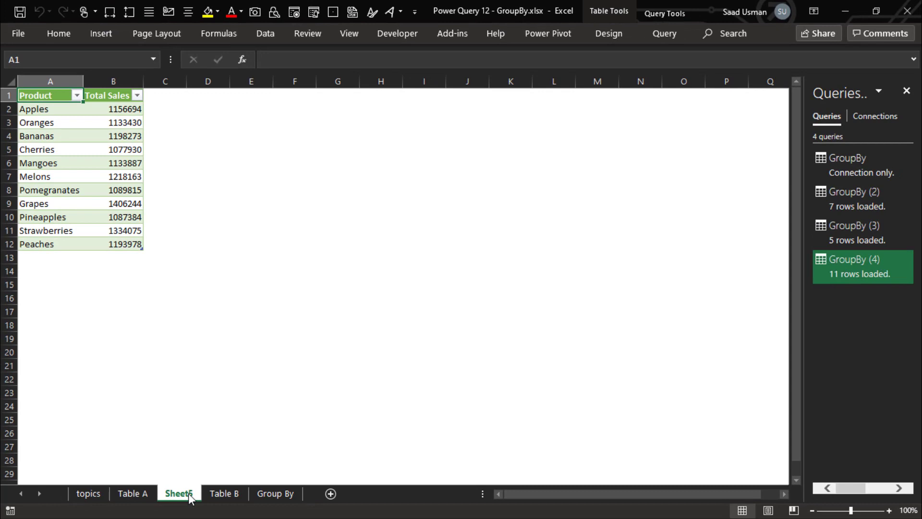
Rename the worksheet holding the product totals as Table C
double_click(178, 493)
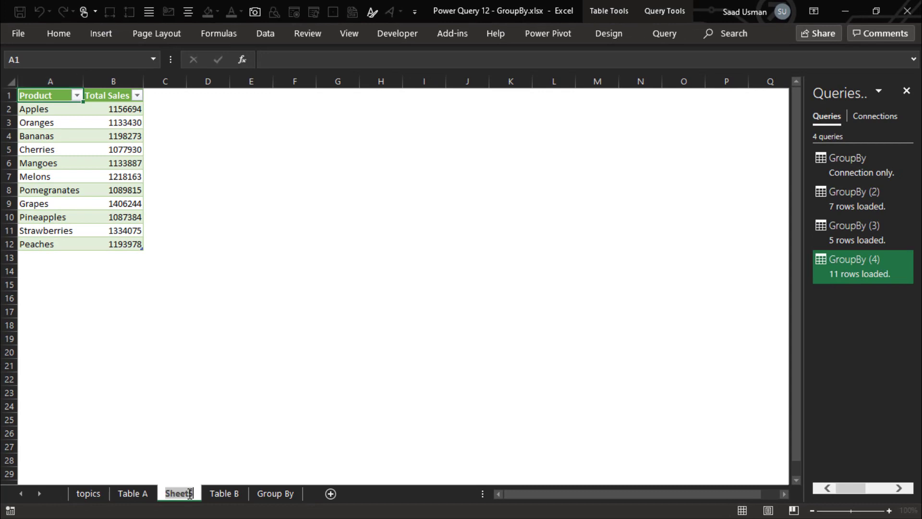
type("Table C")
key("Return")
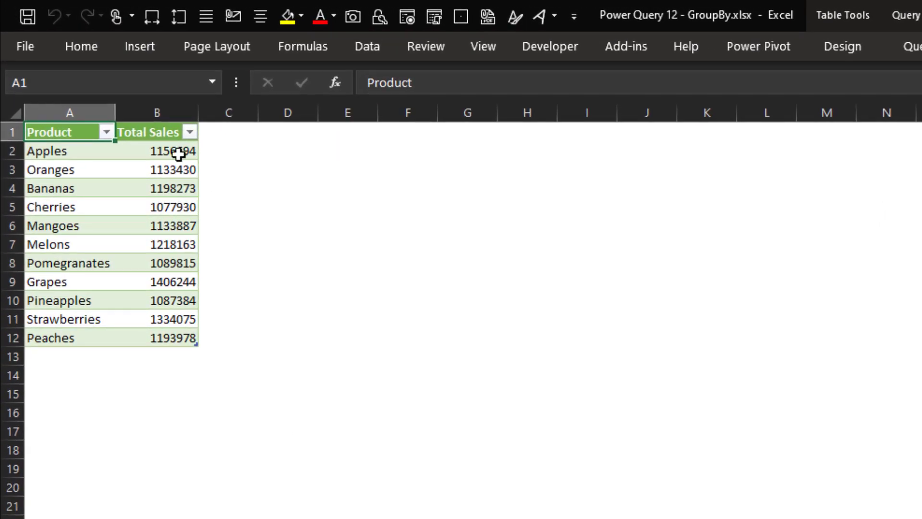
Format the product table's Total Sales values as Number with 0 decimal places and a thousands separator
left_click(178, 154)
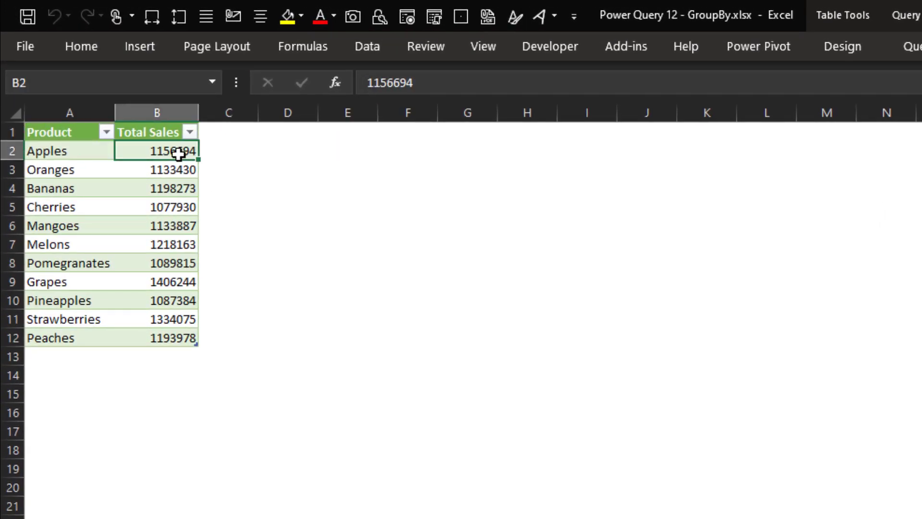
key("ctrl+shift+Down")
key("ctrl+1")
key("Down")
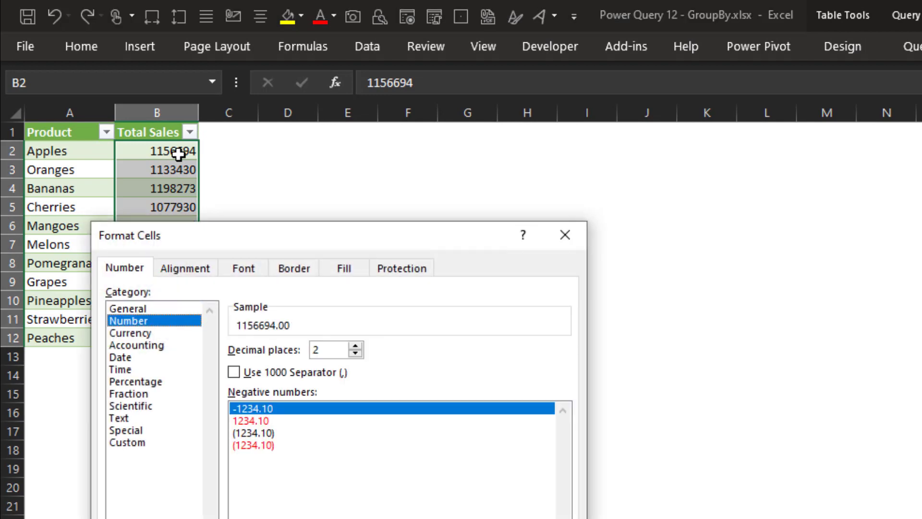
key("Tab")
type("0")
key("alt+u")
key("Return")
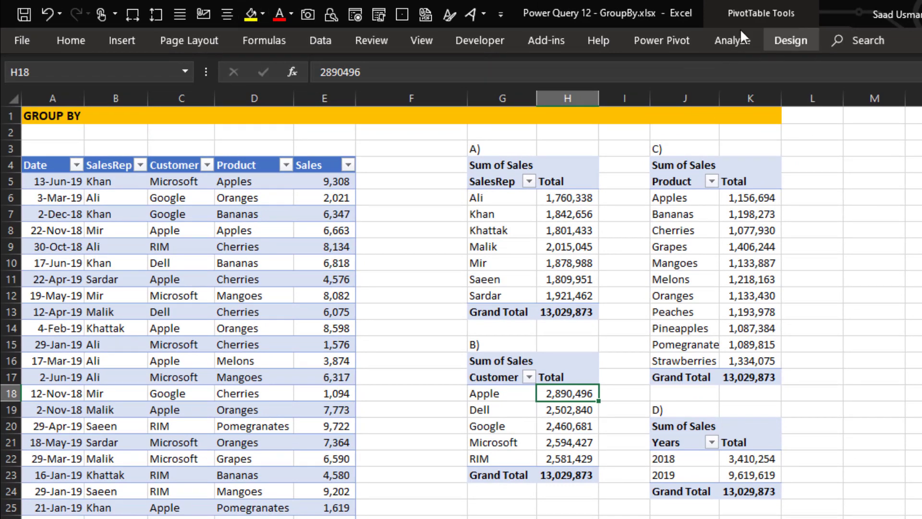
Launch the Power Query Editor from the workbook and create another query referencing the base GroupBy query for the year totals
left_click(327, 38)
left_click(23, 96)
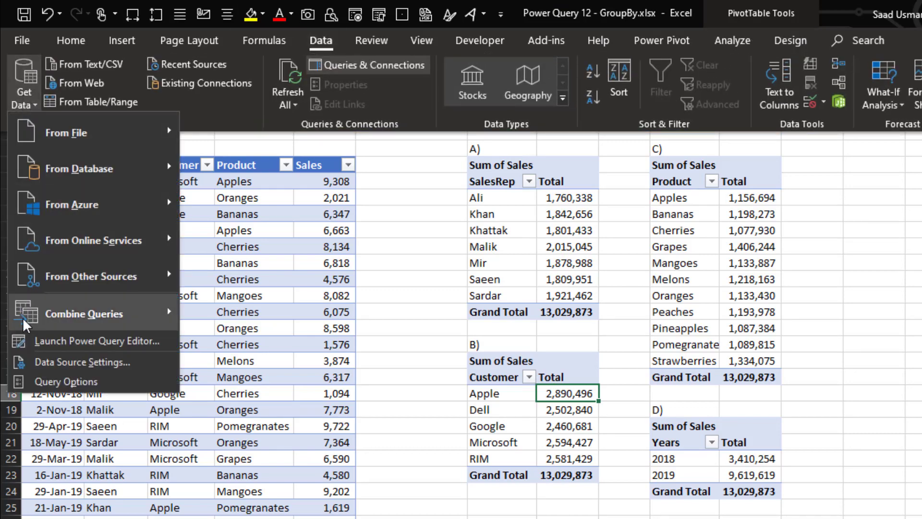
left_click(56, 341)
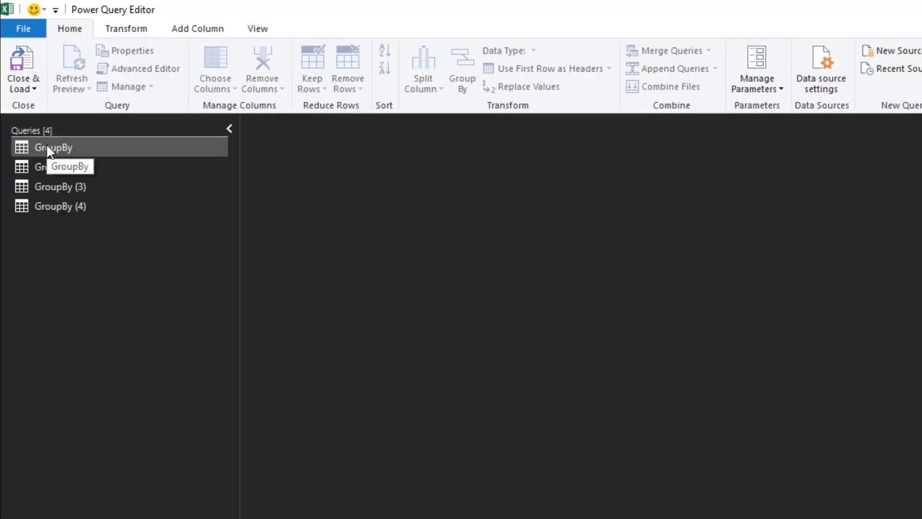
left_click(48, 148)
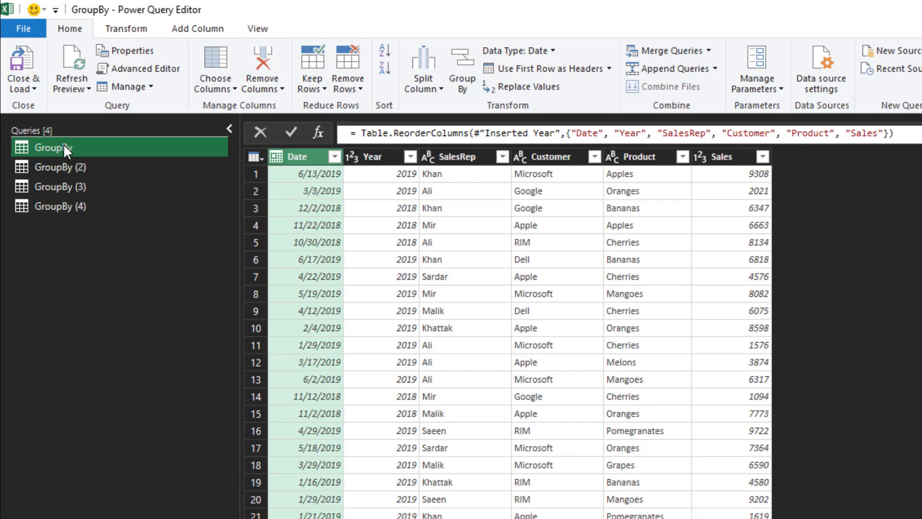
right_click(63, 143)
left_click(114, 255)
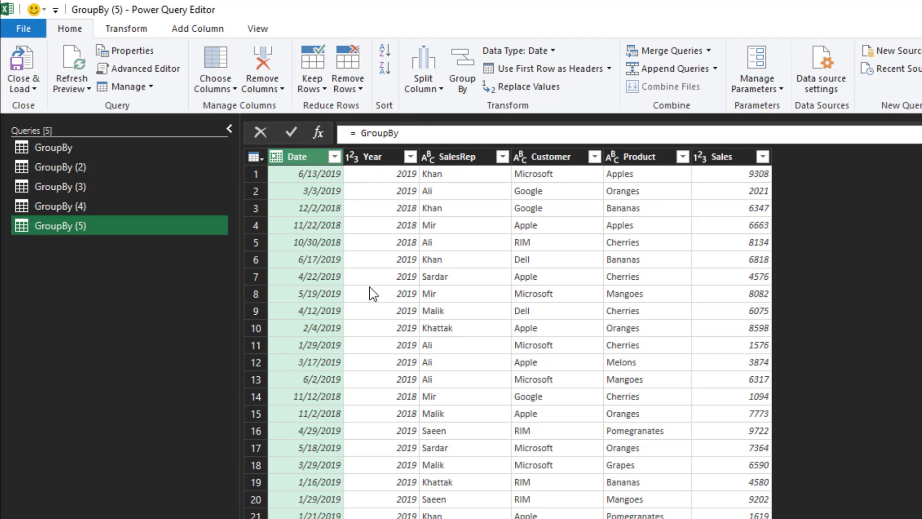
Start a Group By on the Year column of the new referenced query and name the new column Total Sales
left_click(383, 158)
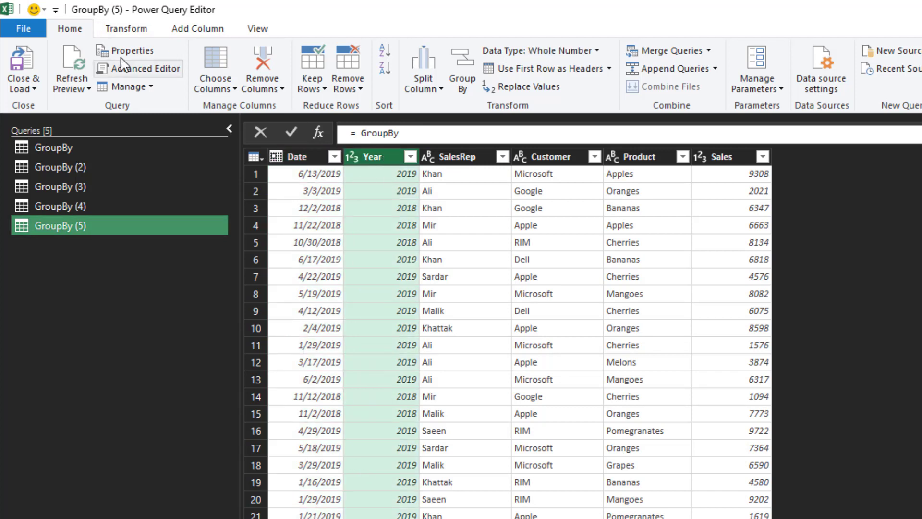
left_click(127, 28)
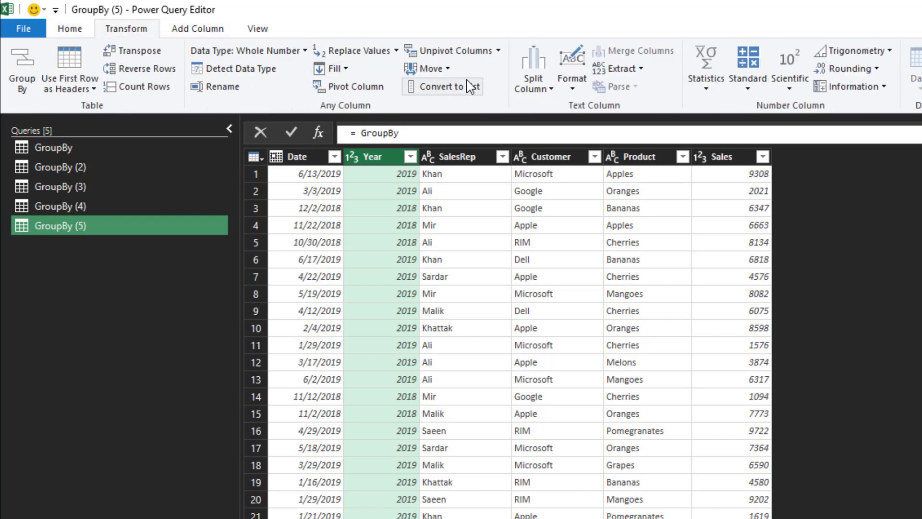
left_click(30, 73)
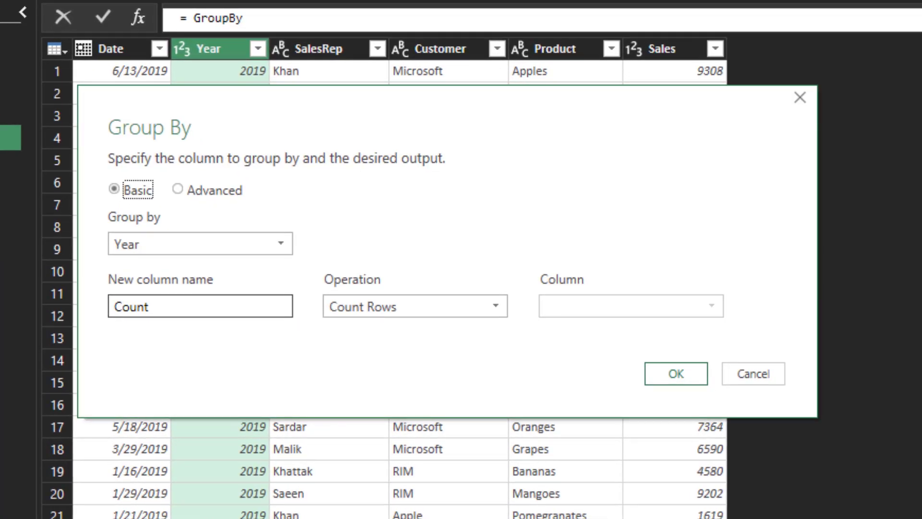
left_click(164, 305)
double_click(165, 304)
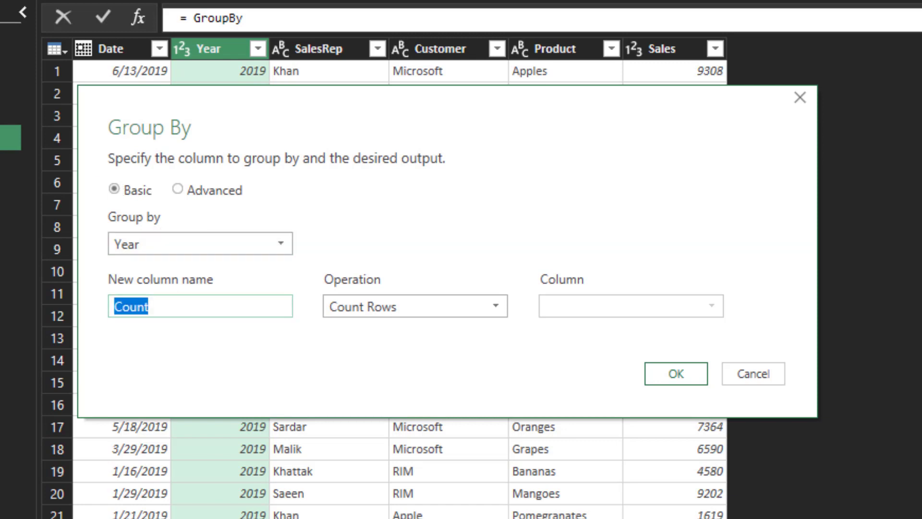
type("Total Sales")
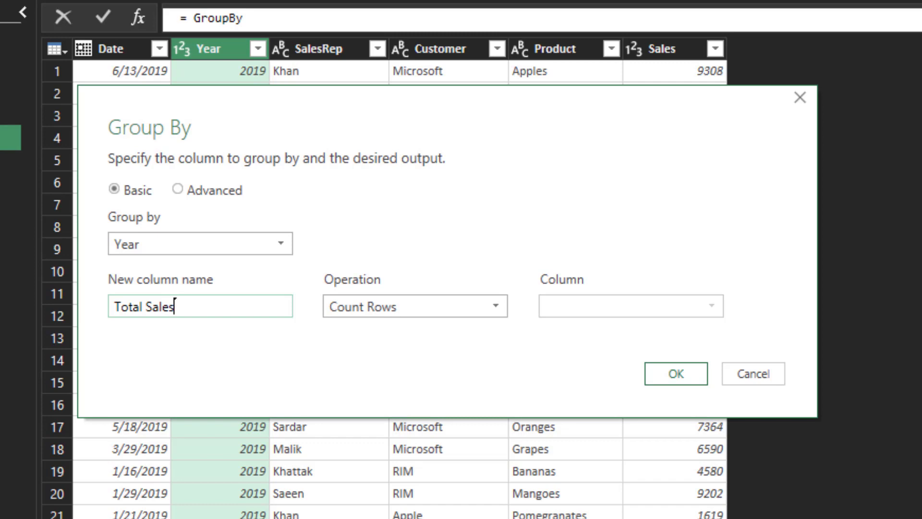
Set the year grouping's Total Sales column to the Sum of the Sales column and apply the Group By
left_click(421, 309)
left_click(423, 331)
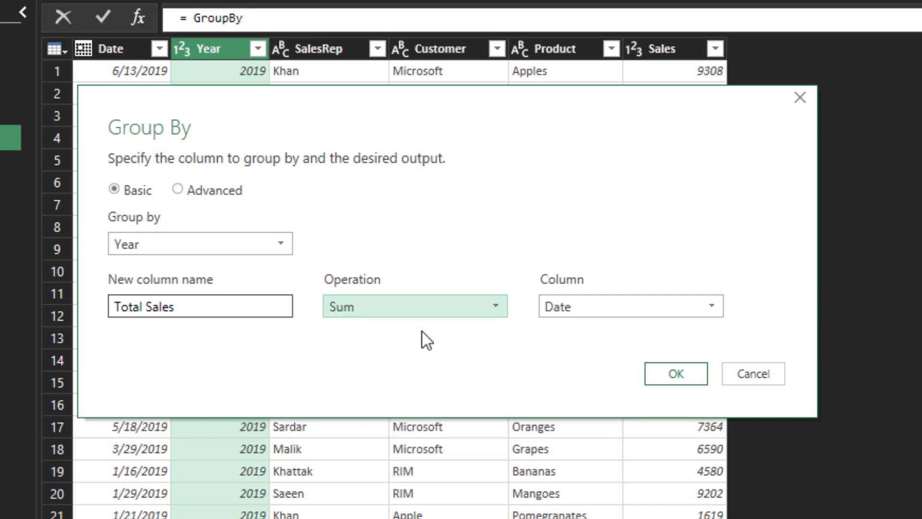
left_click(605, 315)
left_click(613, 436)
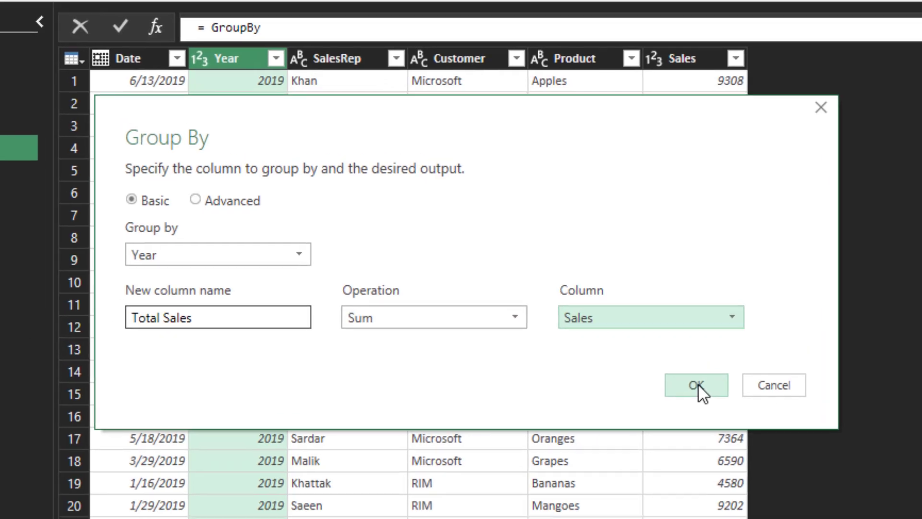
left_click(696, 384)
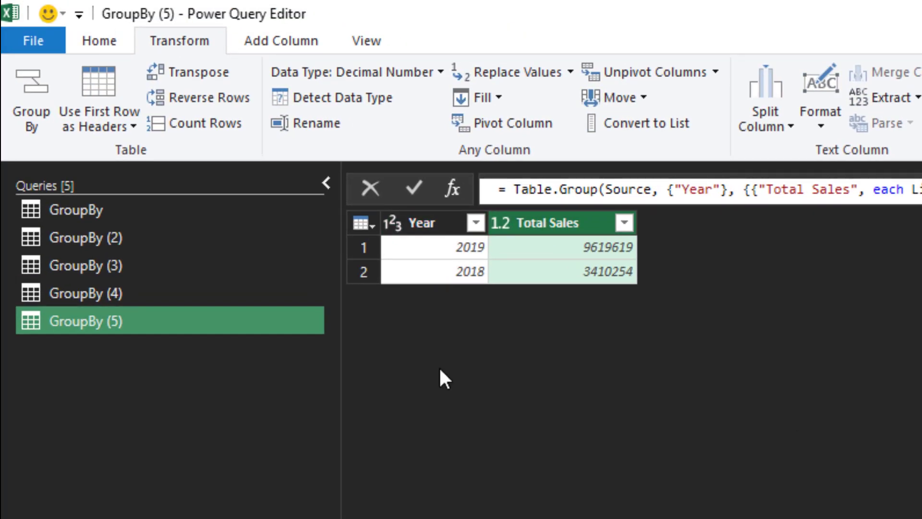
Load the year totals query as a table on a new worksheet and rename that sheet Table D
left_click(104, 33)
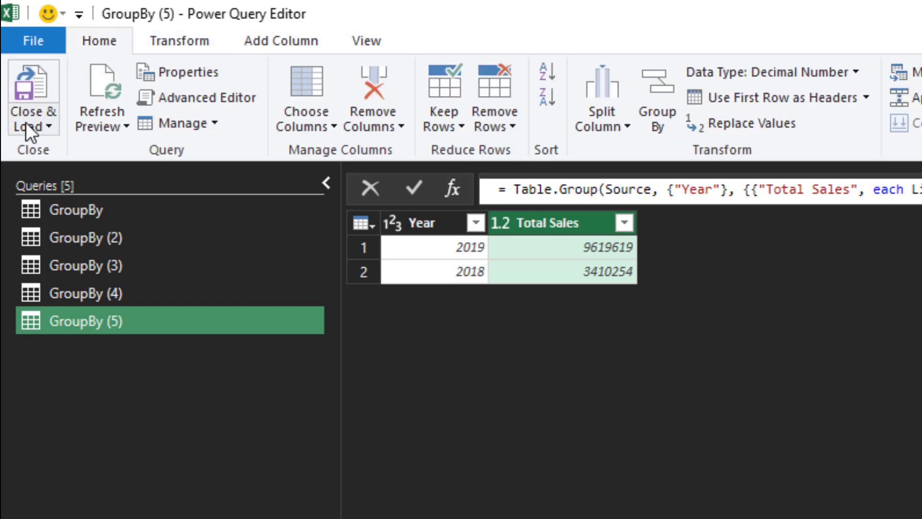
left_click(26, 122)
left_click(41, 172)
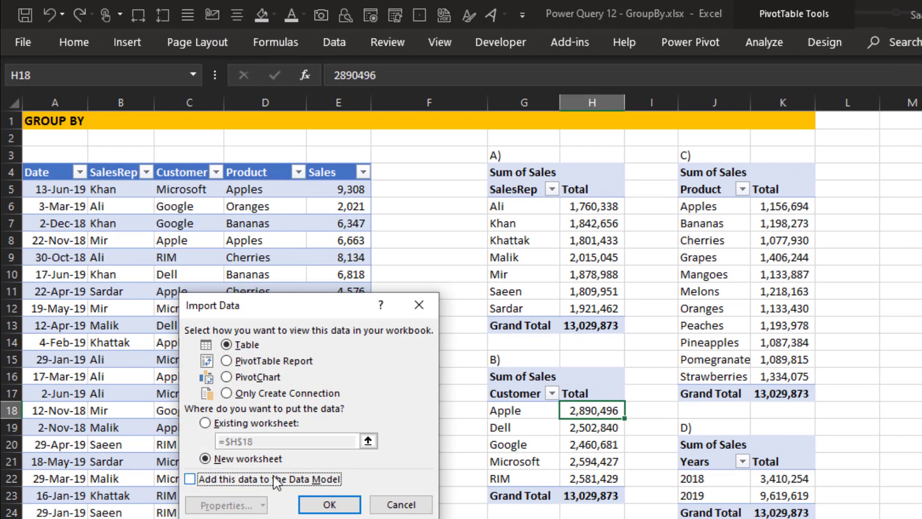
left_click(329, 504)
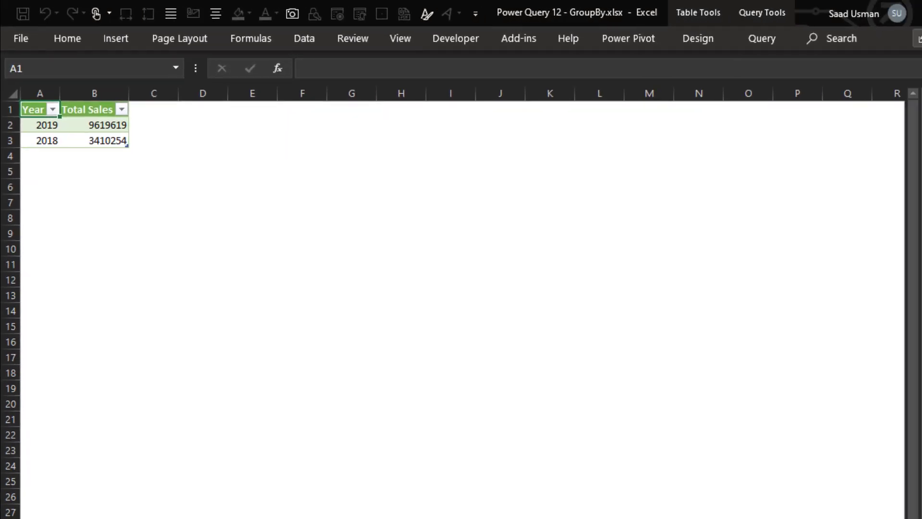
type("Table D")
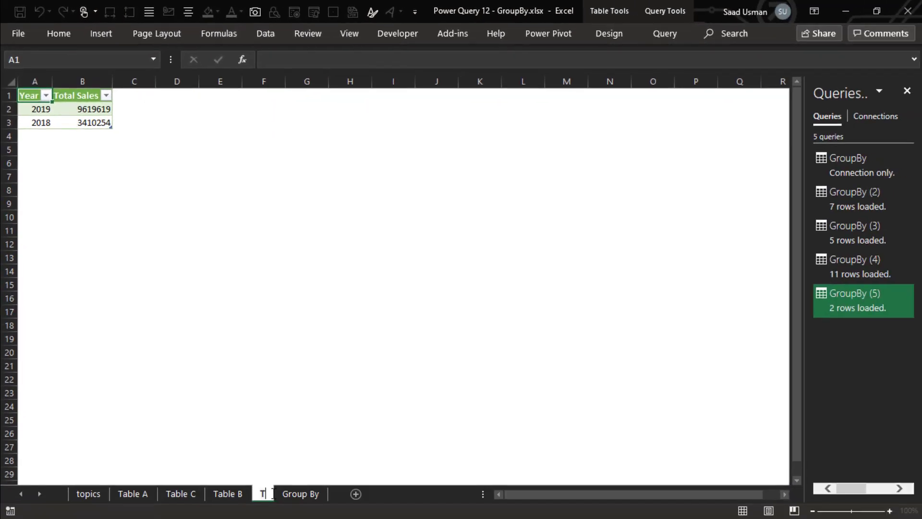
key("Return")
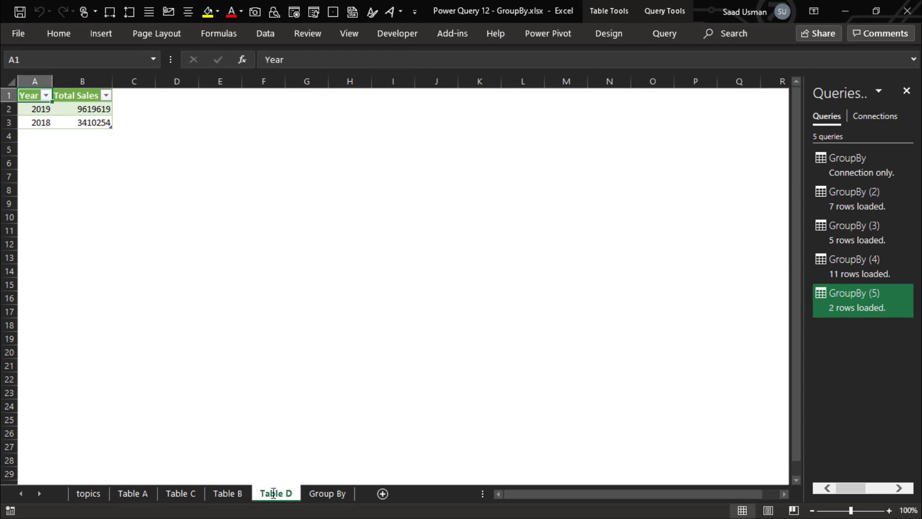
Format the year table's Total Sales values as Number with 0 decimal places, a thousands separator and negatives in parentheses
key("Right")
key("Down")
key("ctrl+shift+Down")
key("ctrl+1")
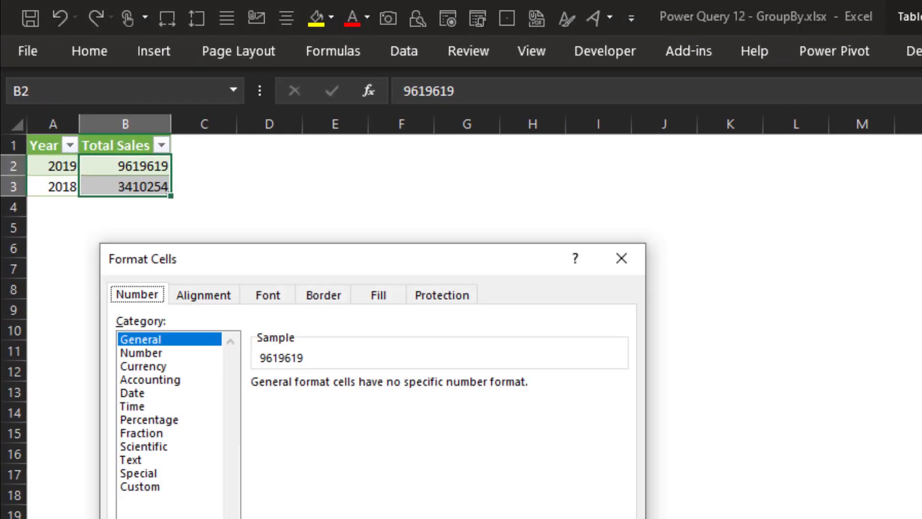
key("Tab")
key("Down")
key("Down")
key("Up")
key("Tab")
type("0")
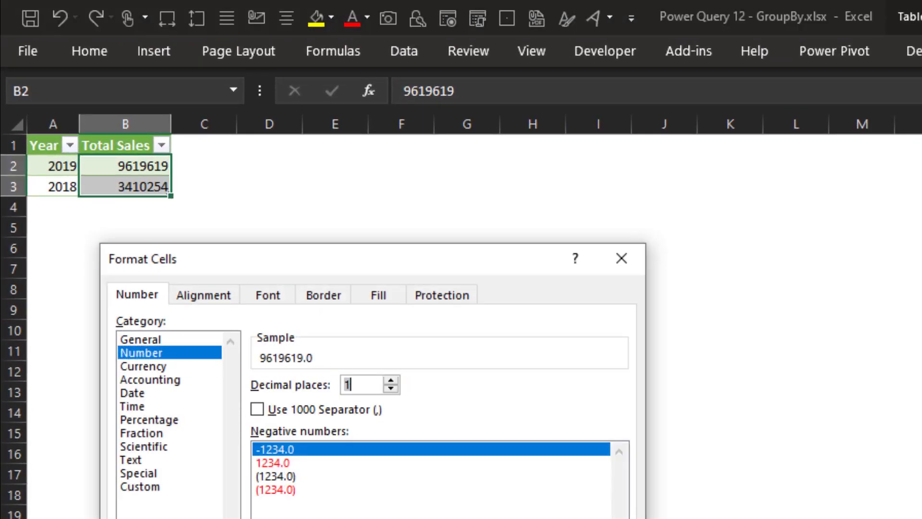
key("Tab")
key("space")
key("Tab")
key("Down")
key("Down")
key("Return")
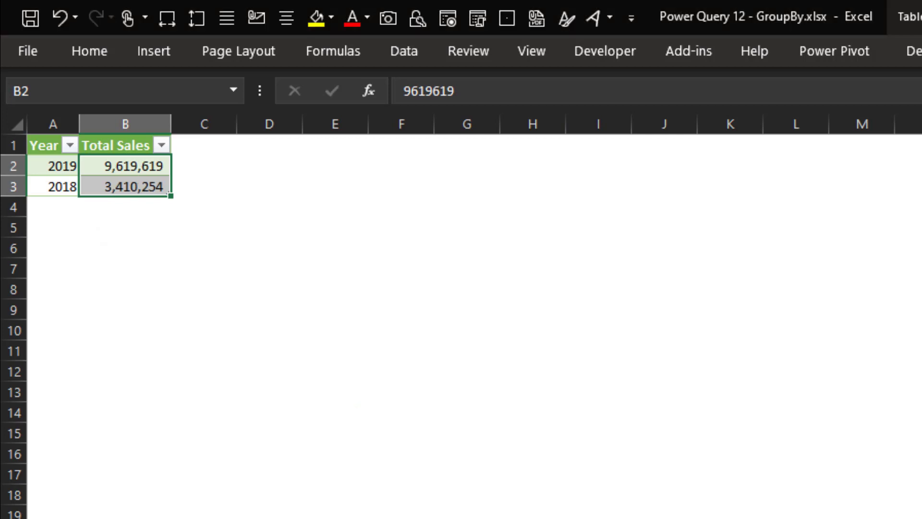
left_click(153, 266)
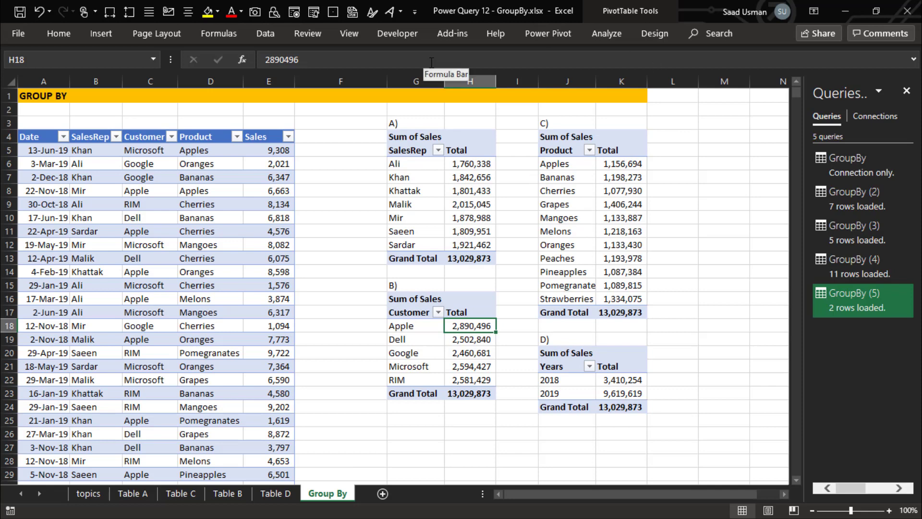
left_click(267, 34)
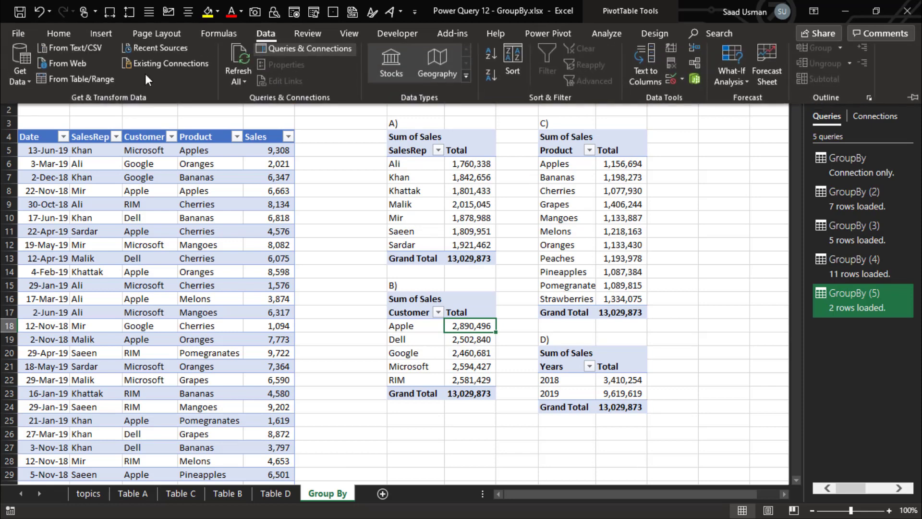
left_click(20, 85)
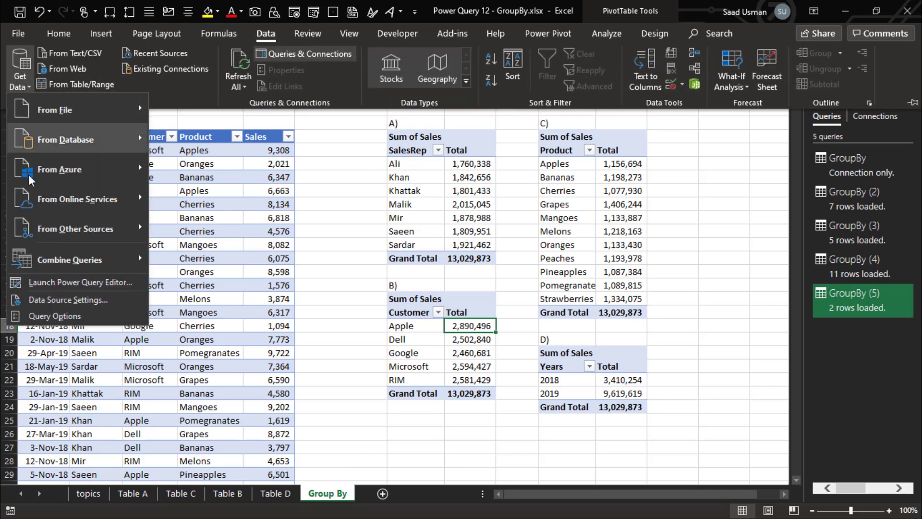
left_click(44, 282)
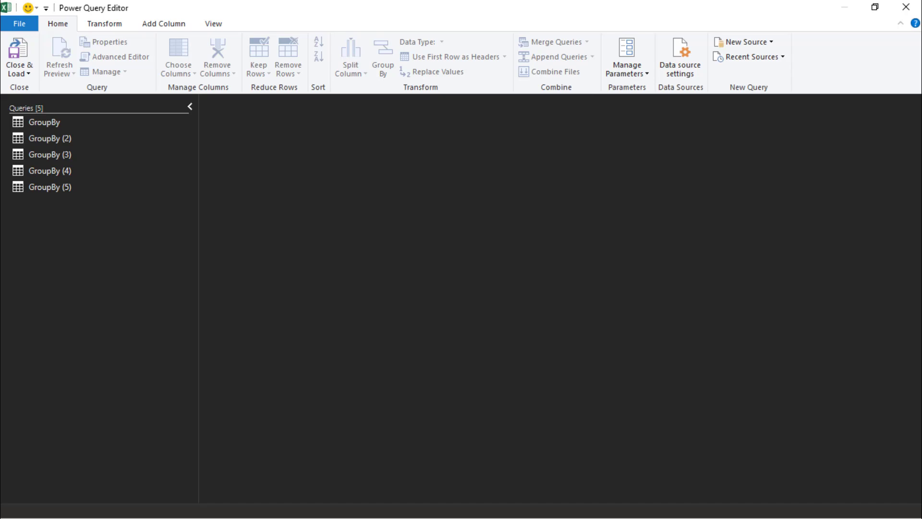
left_click(905, 6)
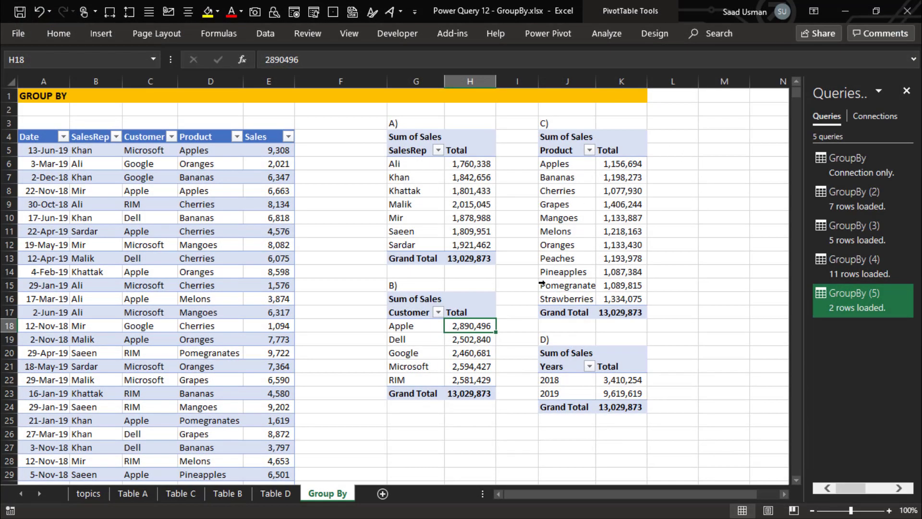
Create a PivotTable from the GroupBy source table on the existing Group By worksheet at cell G26
left_click(414, 432)
left_click(233, 433)
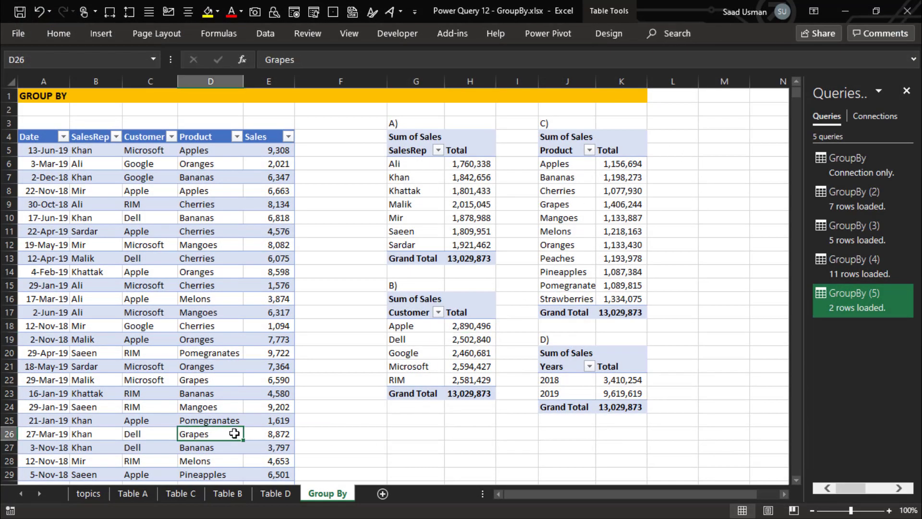
key("alt")
key("n")
key("v")
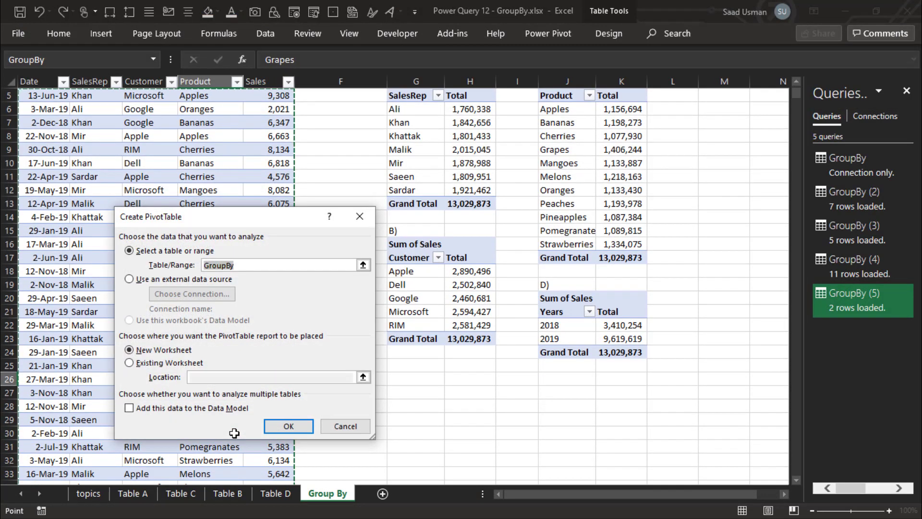
left_click(146, 361)
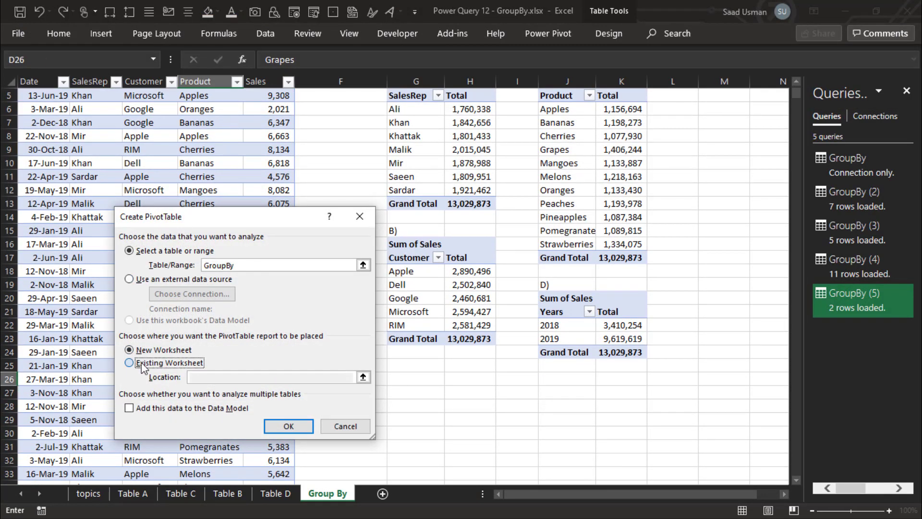
left_click(363, 377)
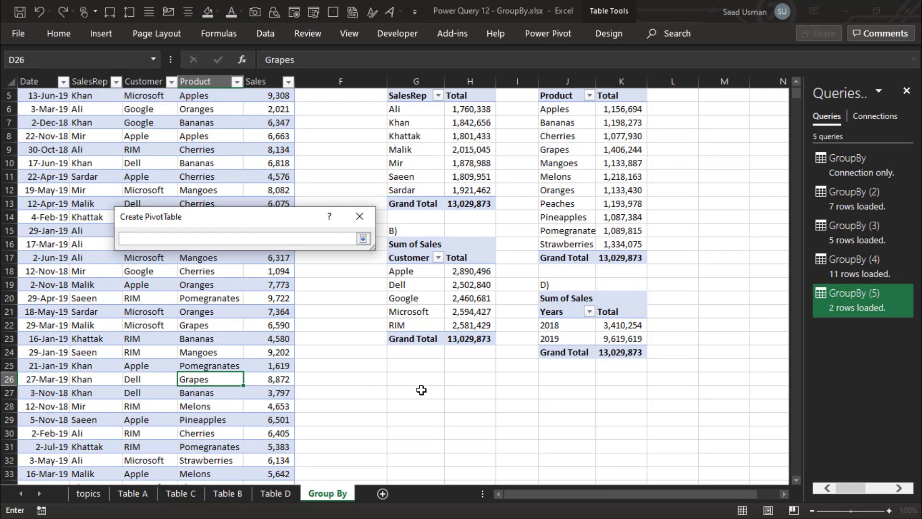
left_click(417, 379)
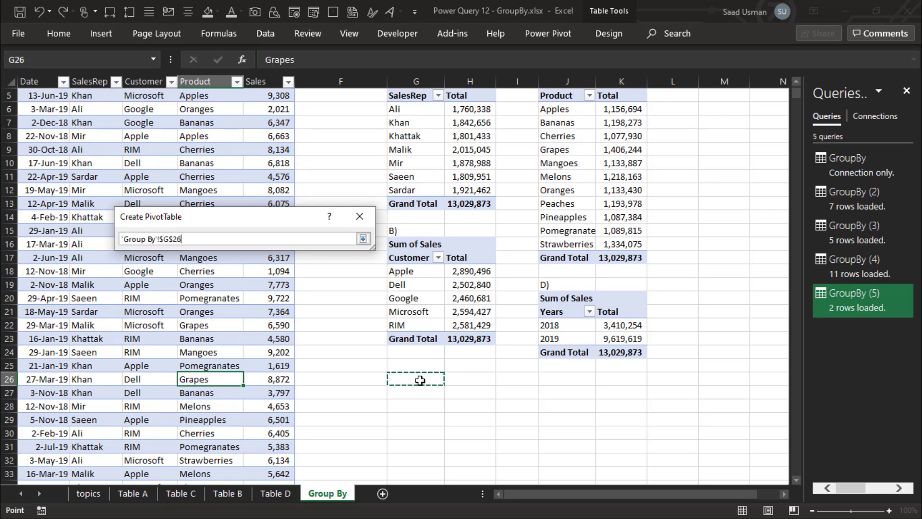
left_click(363, 239)
left_click(289, 427)
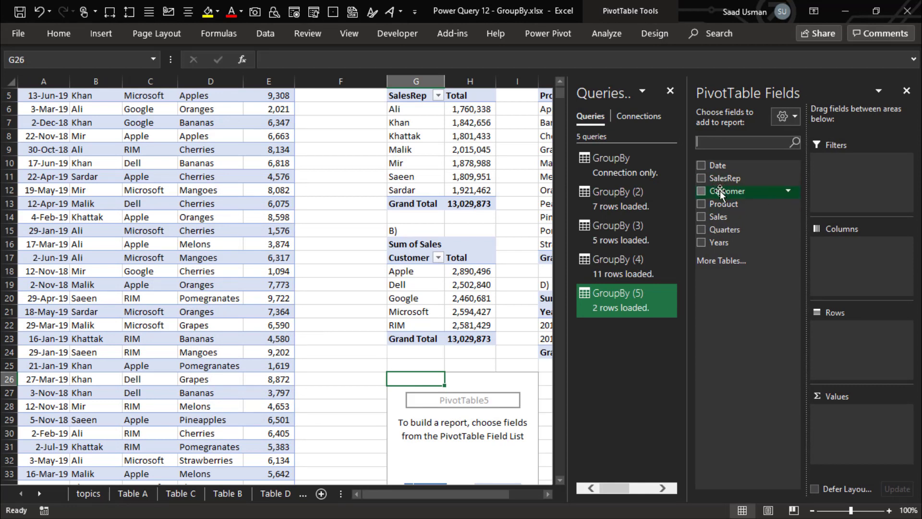
Put Customer and Product in the new PivotTable's rows and Sales in its values
left_click_drag(719, 191, 837, 326)
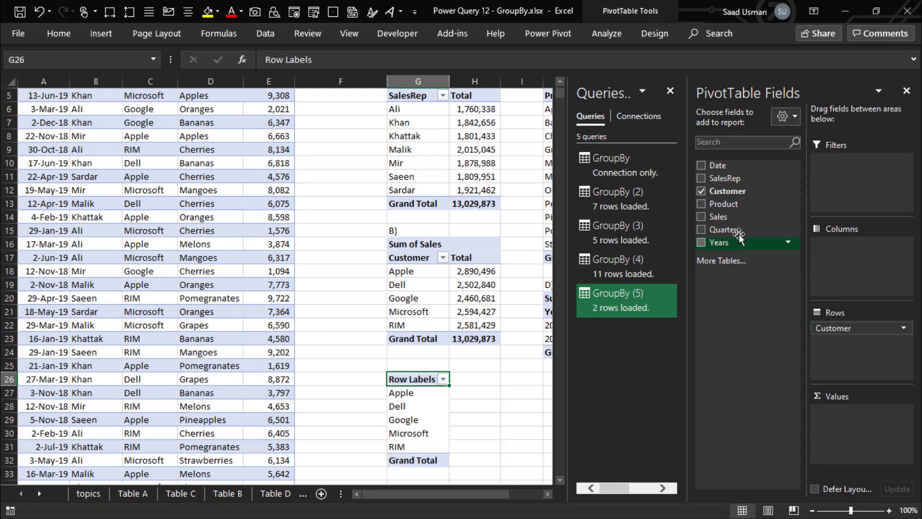
left_click_drag(729, 202, 843, 344)
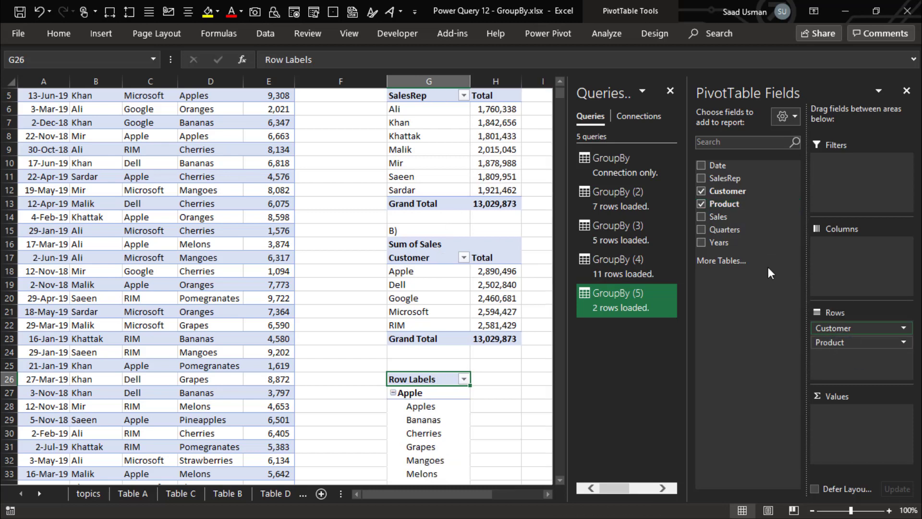
left_click_drag(718, 217, 862, 413)
Switch the new PivotTable to the classic PivotTable layout and close its field list
right_click(496, 379)
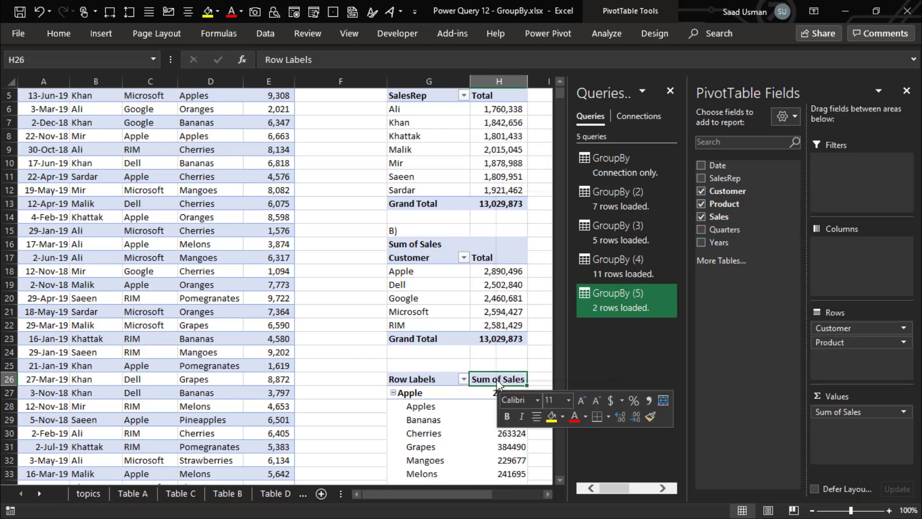
left_click(519, 353)
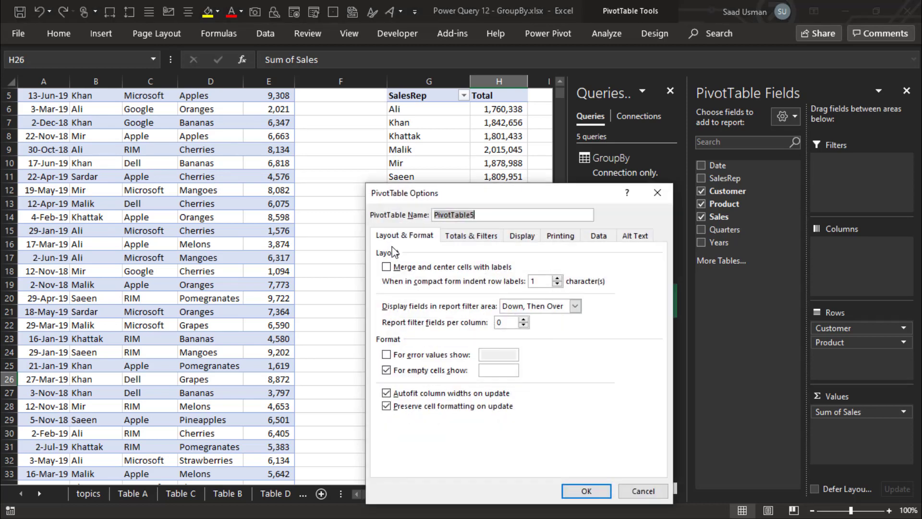
left_click(520, 235)
left_click(446, 336)
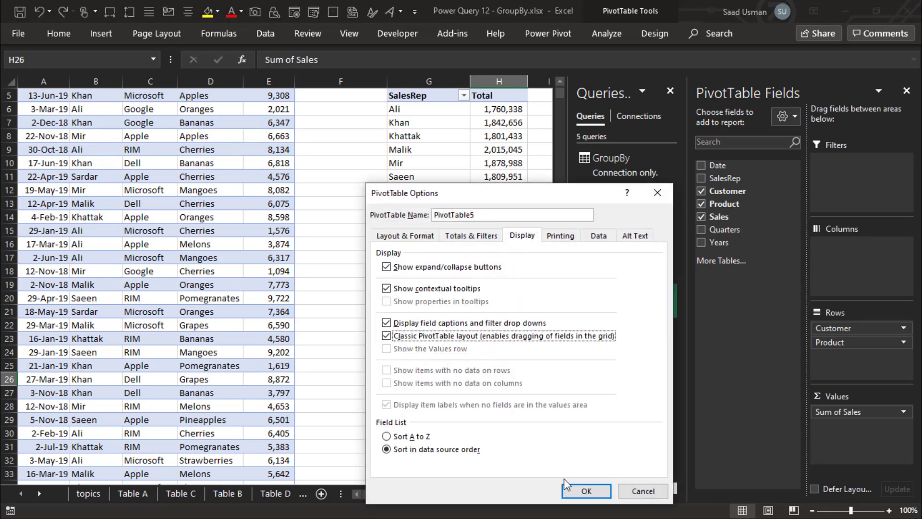
left_click(595, 491)
left_click(905, 91)
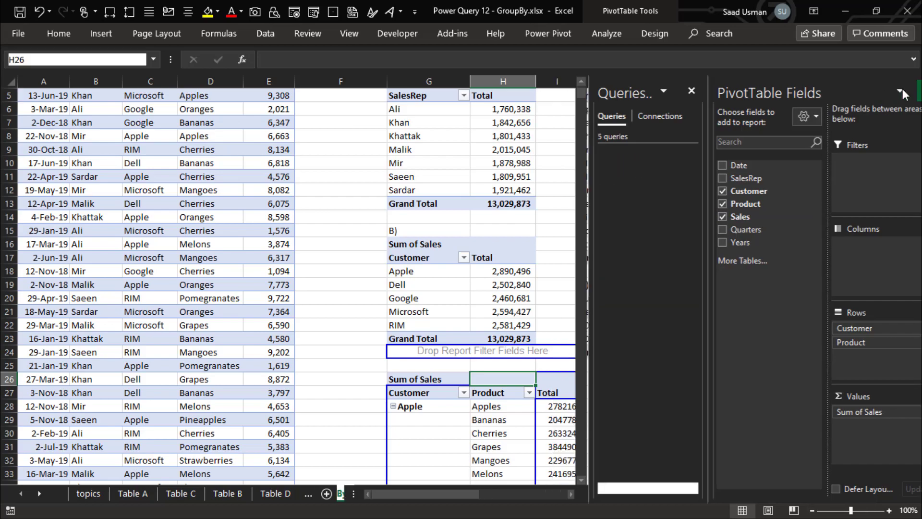
Format the customer and product PivotTable's totals as Number with 0 decimal places, a thousands separator and negatives in parentheses
left_click(565, 408)
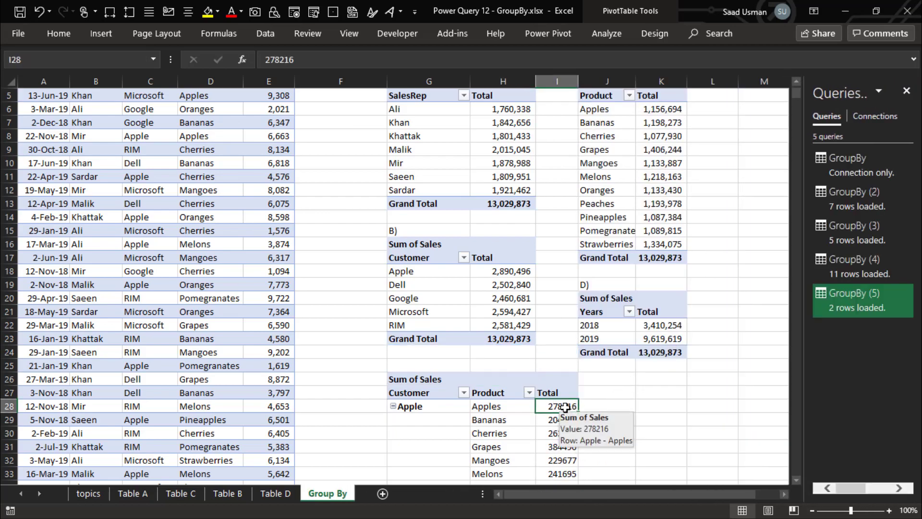
key("ctrl+shift+Down")
key("ctrl+1")
key("Tab")
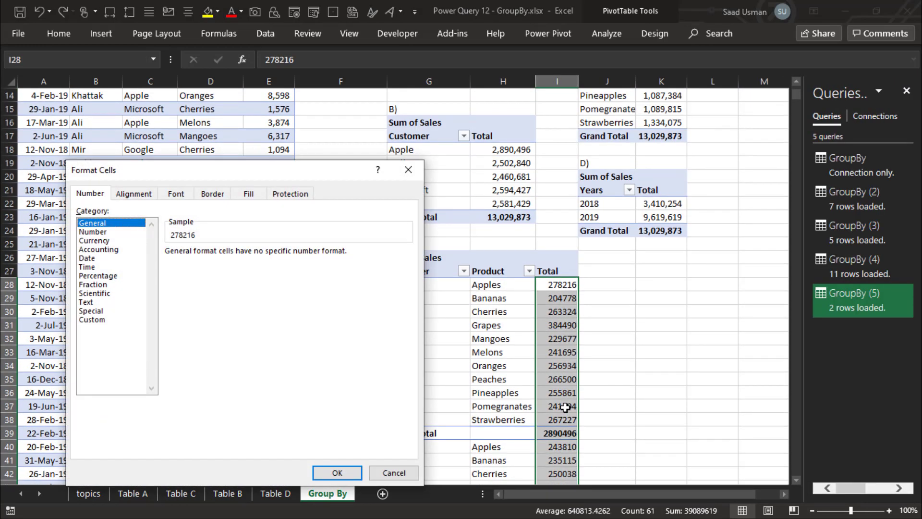
key("Down")
key("Tab")
key("Down")
key("Down")
key("Tab")
key("space")
key("Tab")
key("Down")
key("Down")
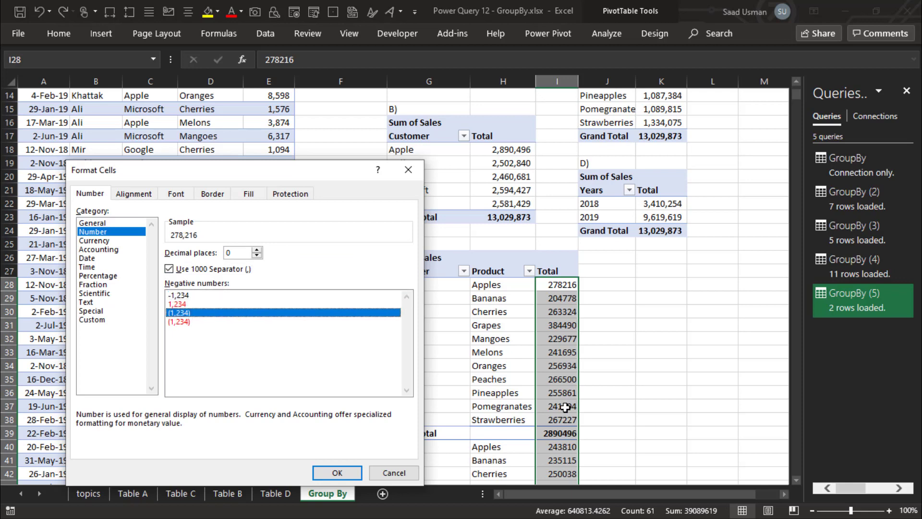
key("Return")
key("Right")
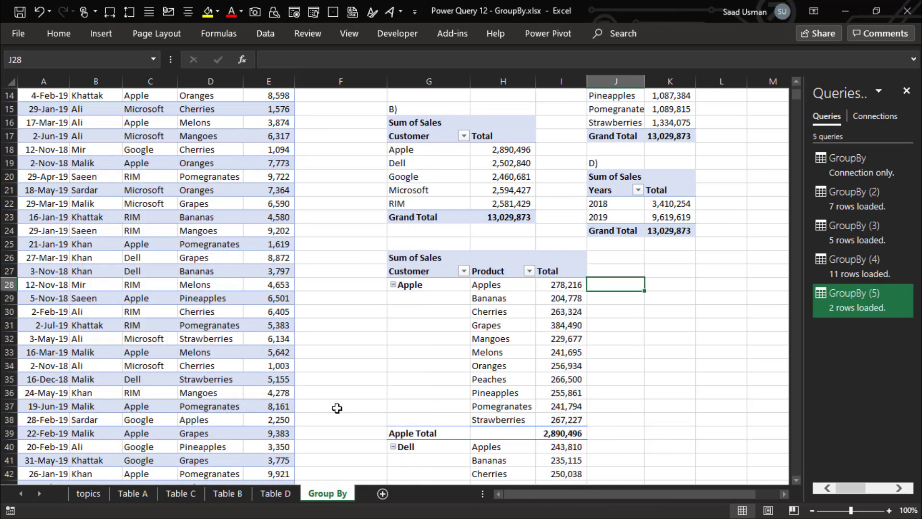
Open the Power Query Editor and create a reference to the original GroupBy query
left_click(403, 273)
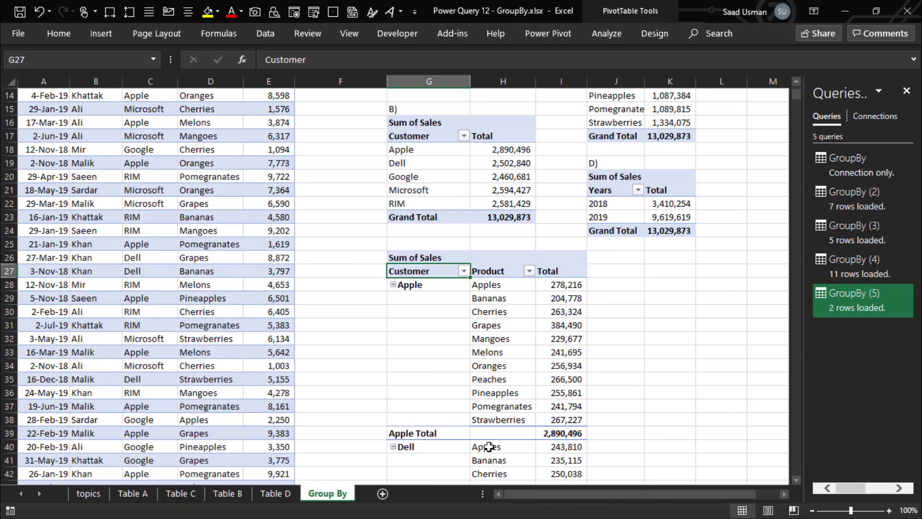
left_click(170, 449)
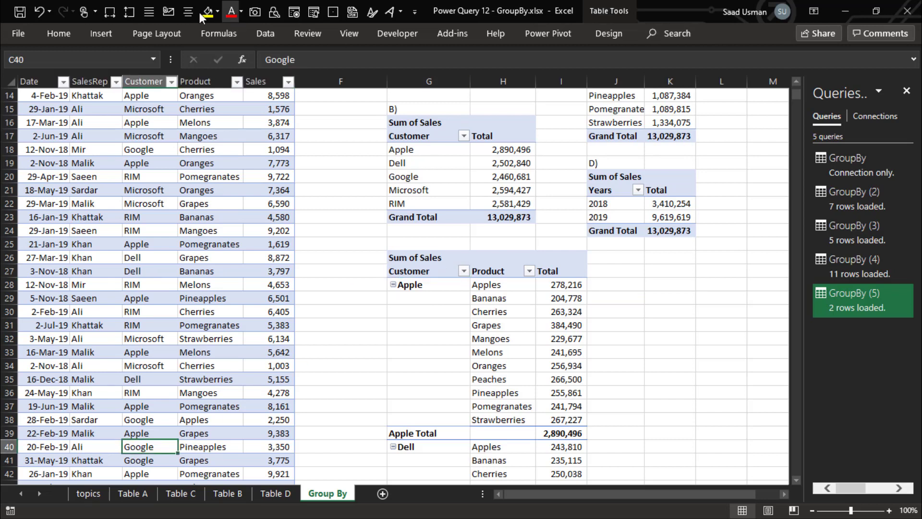
left_click(263, 28)
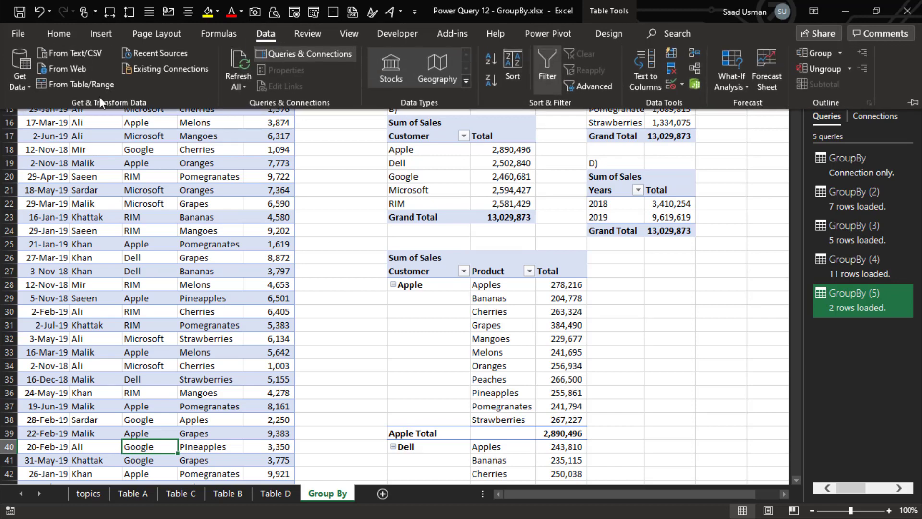
left_click(15, 81)
left_click(44, 280)
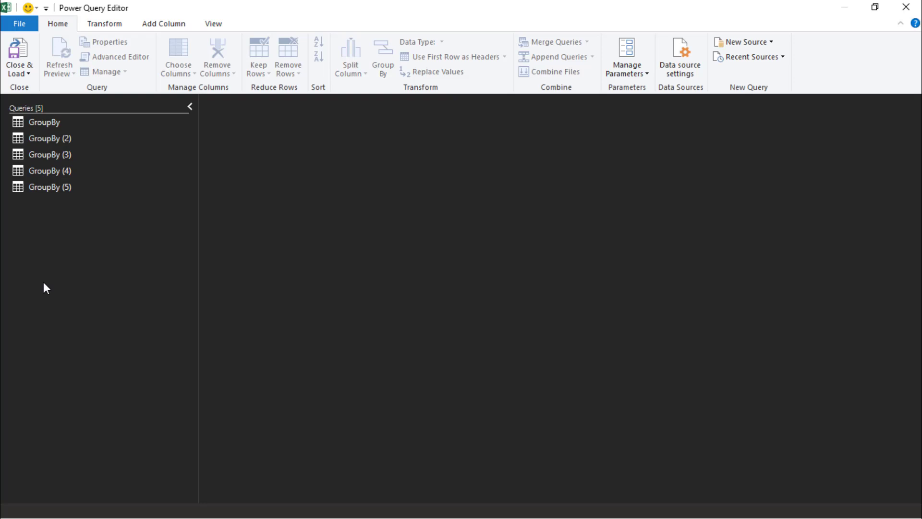
left_click(47, 187)
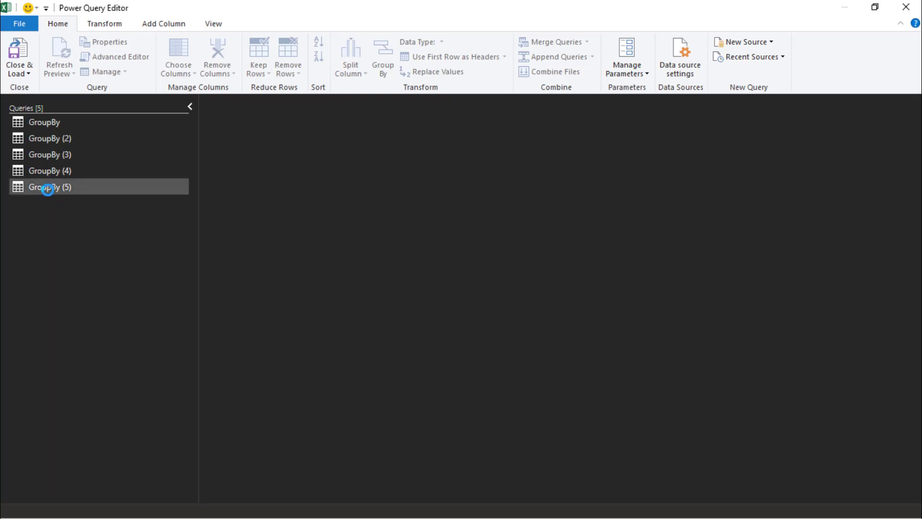
left_click(47, 123)
right_click(47, 123)
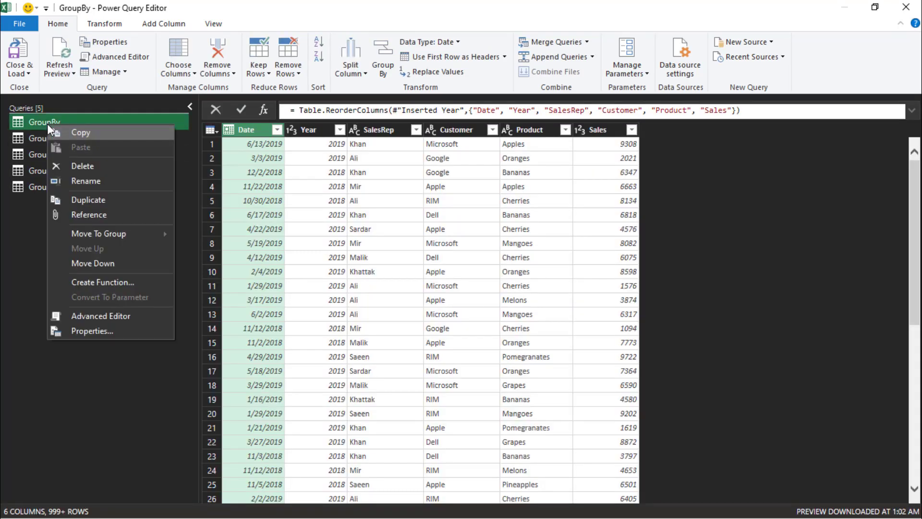
left_click(88, 214)
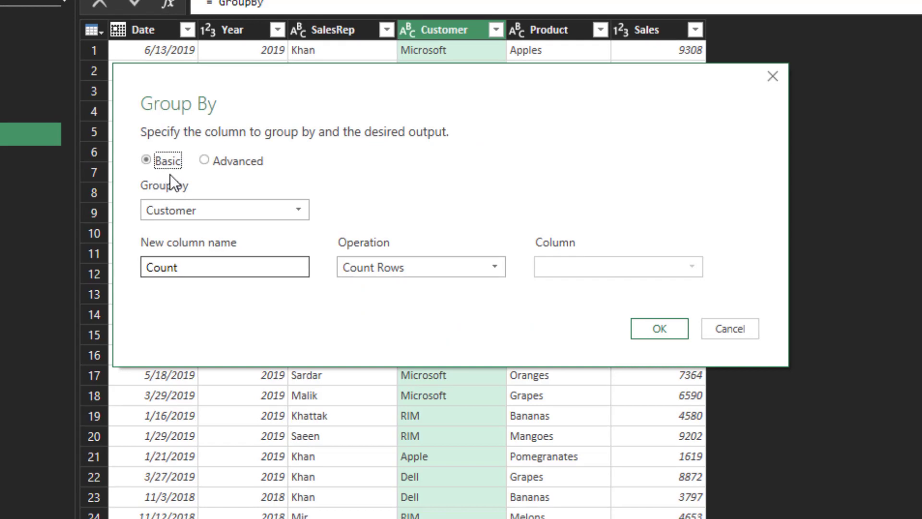
Switch the new query's Group By to Advanced and group by Customer and Product
left_click(206, 160)
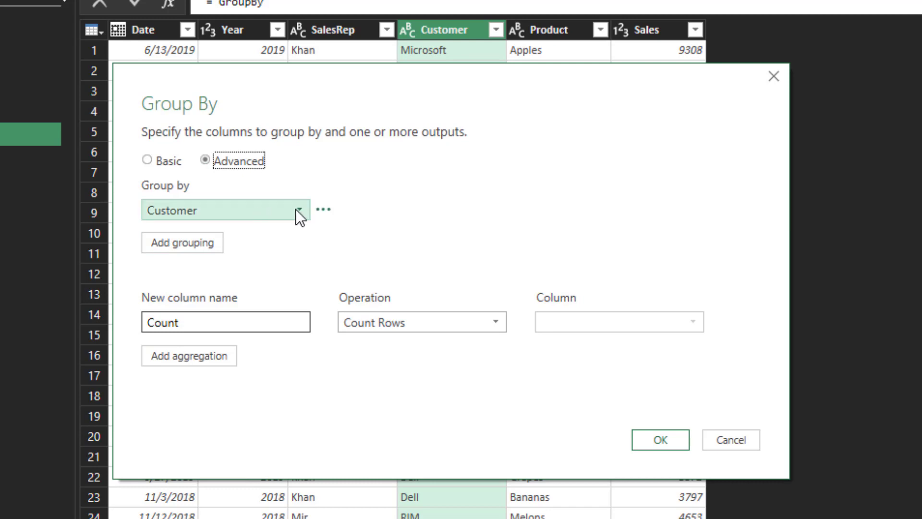
left_click(198, 248)
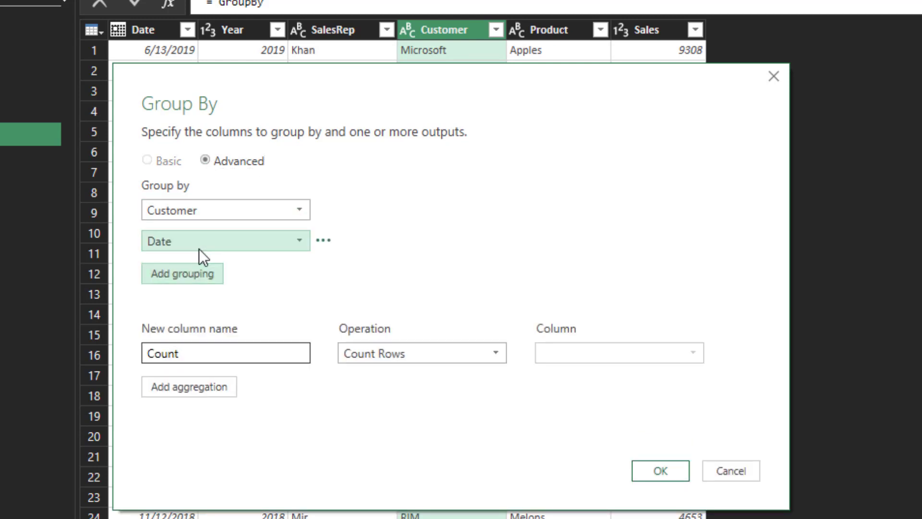
left_click(286, 241)
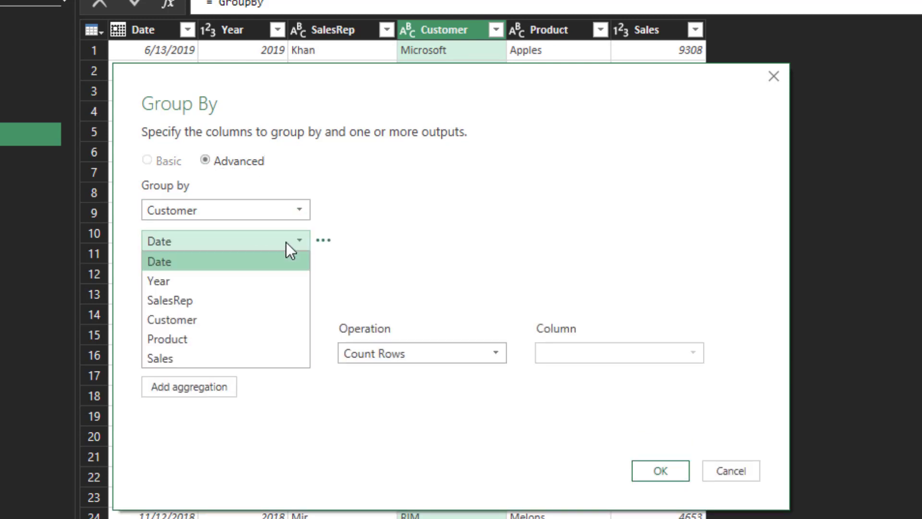
left_click(234, 339)
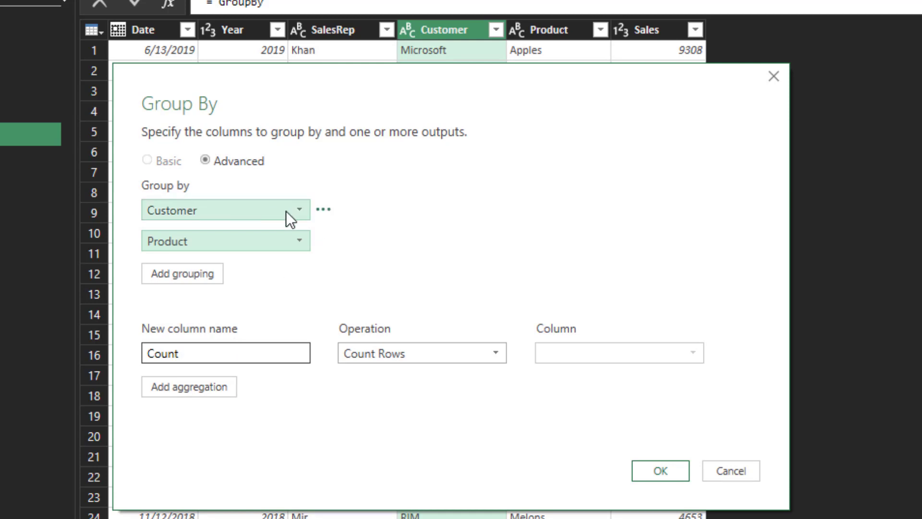
Aggregate the customer and product grouping with a Total Sales column that sums Sales, and apply it
left_click(202, 356)
key("ctrl+a")
type("Tota")
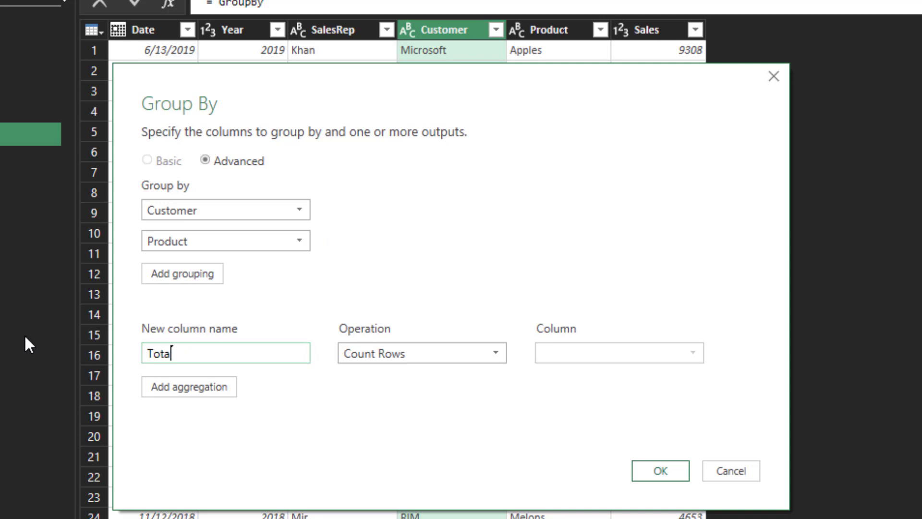
type("l Sales")
left_click(480, 353)
left_click(464, 372)
left_click(559, 357)
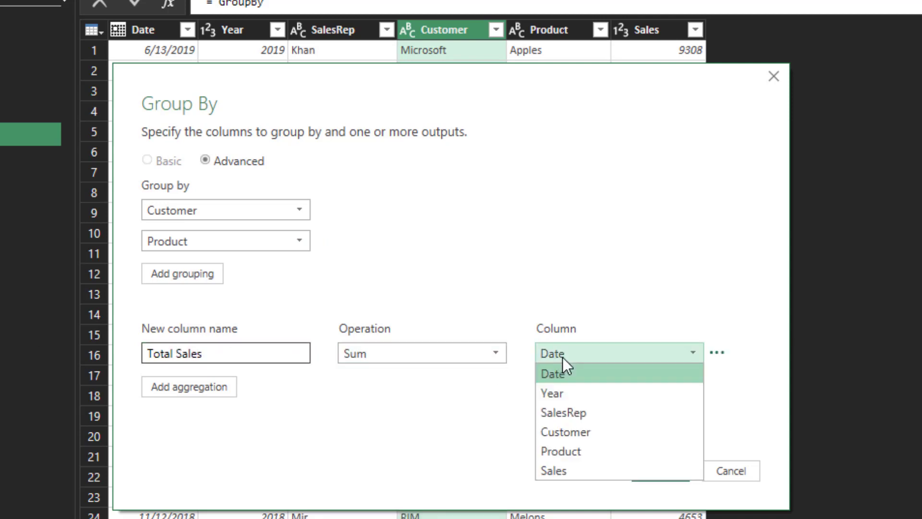
left_click(566, 472)
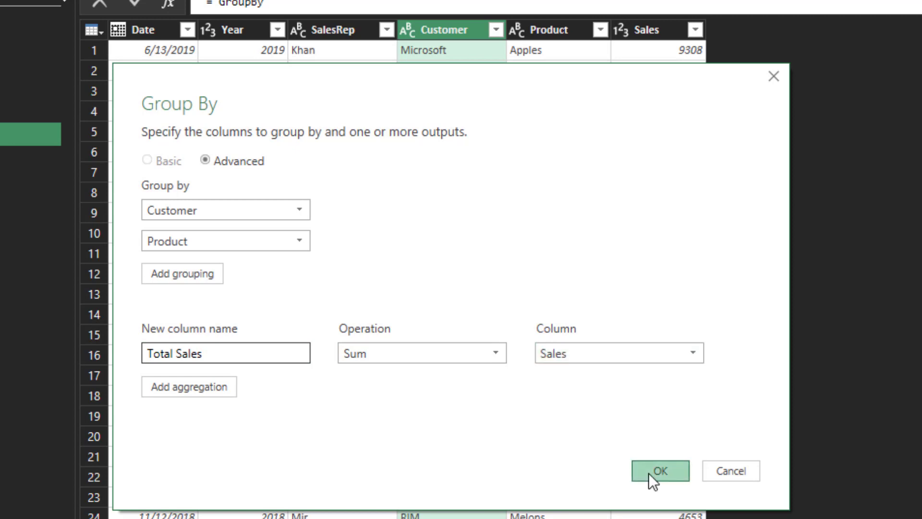
left_click(660, 471)
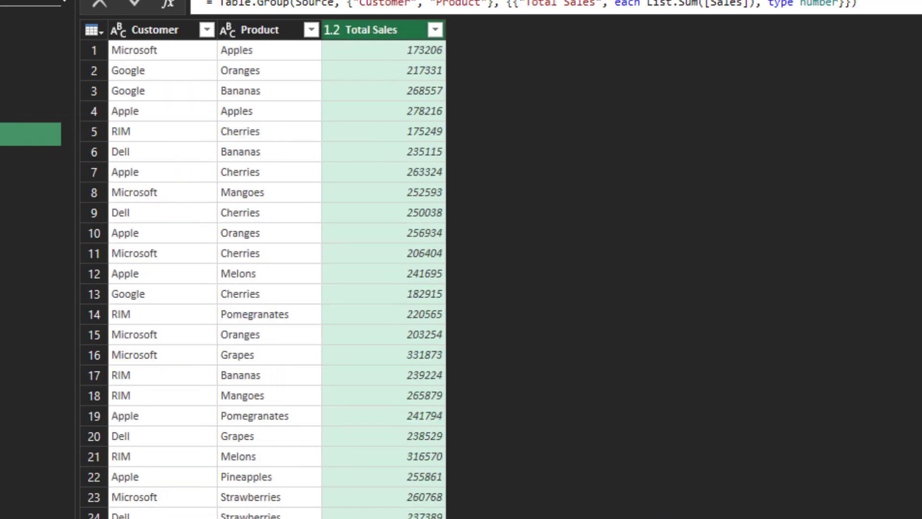
Close the query editor and load the customer and product query as a table on a new worksheet
left_click(21, 73)
left_click(30, 103)
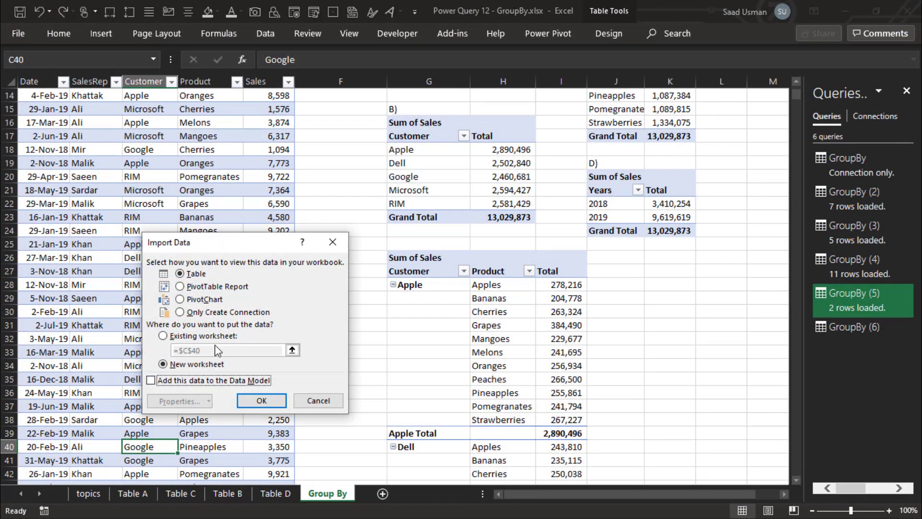
left_click(252, 401)
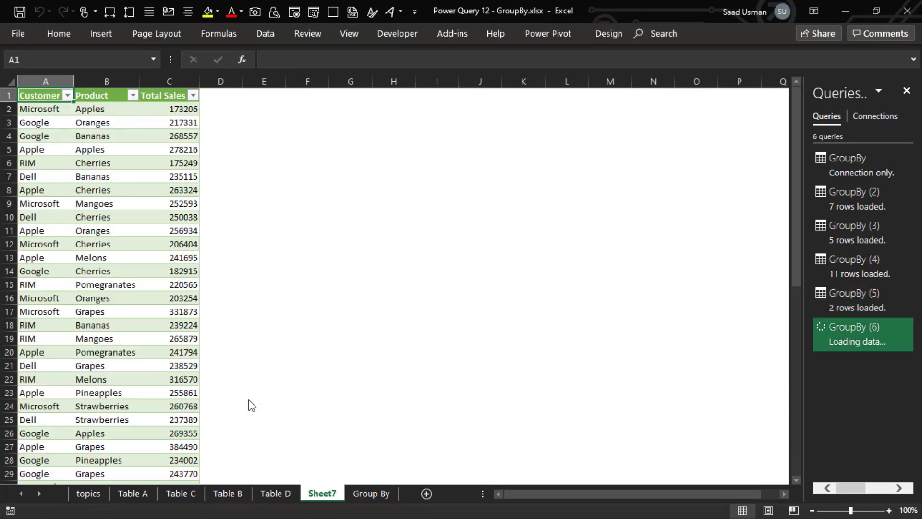
Rename the new worksheet as Table E
double_click(321, 494)
type("T")
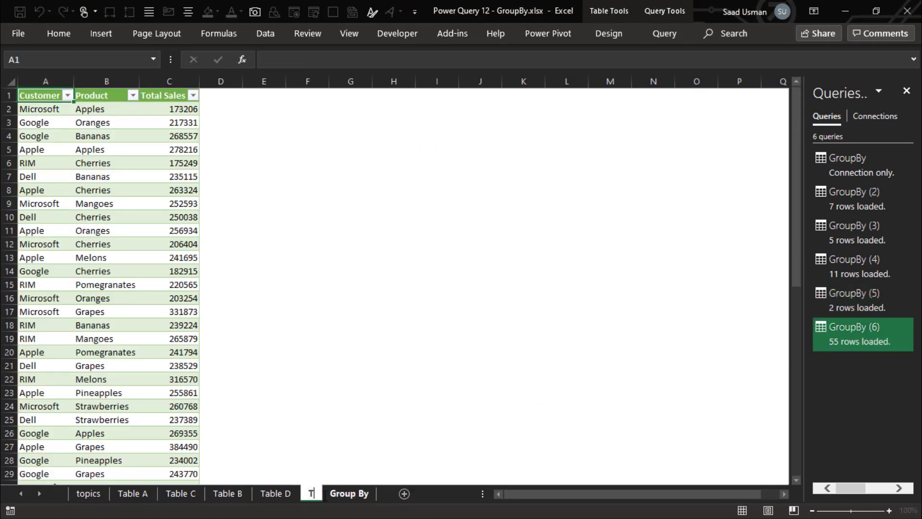
type("able E")
key("Return")
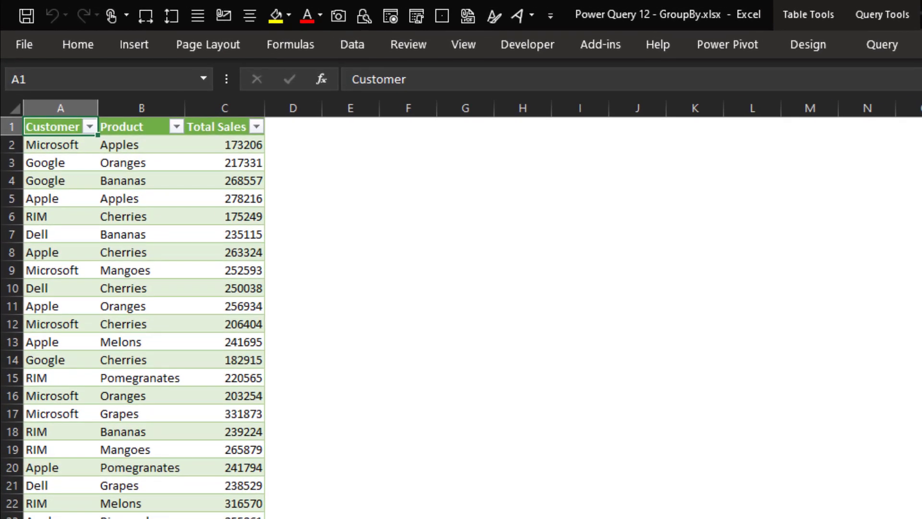
Format the Total Sales values on Table E as Number with 0 decimal places and a thousands separator
key("ctrl+Right")
key("Down")
key("ctrl+shift+Down")
key("ctrl+BackSpace")
key("ctrl+1")
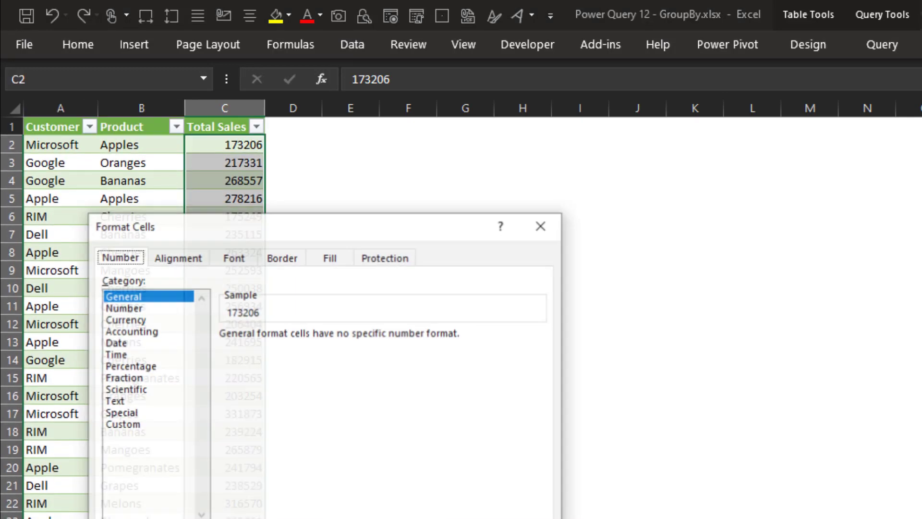
key("Tab")
key("Down")
key("Tab")
key("Down")
key("Down")
key("Tab")
key("space")
key("Tab")
key("Down")
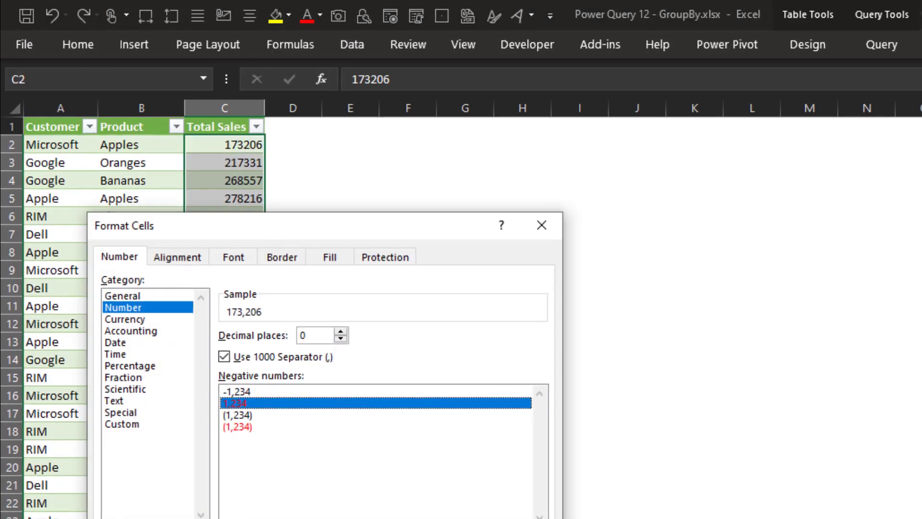
key("Return")
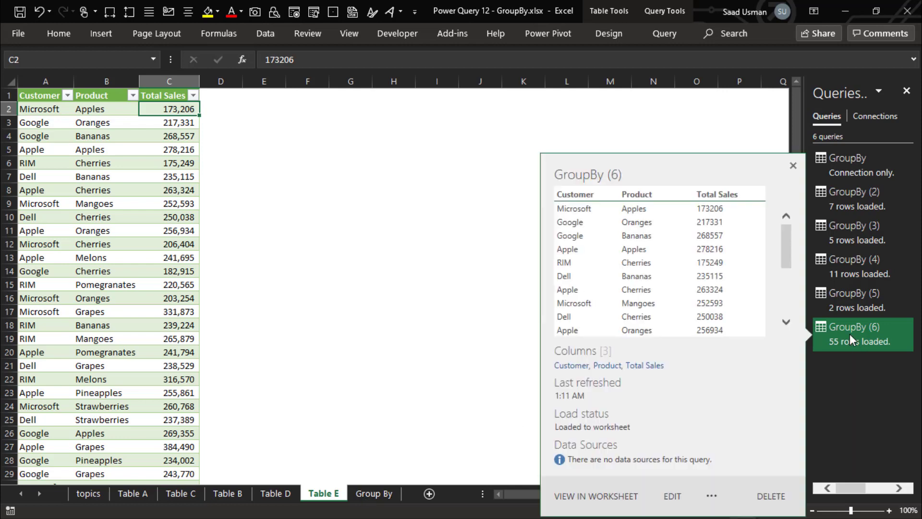
Reopen the Power Query Editor from the GroupBy (6) query and create another reference to the original GroupBy query
right_click(849, 333)
left_click(828, 277)
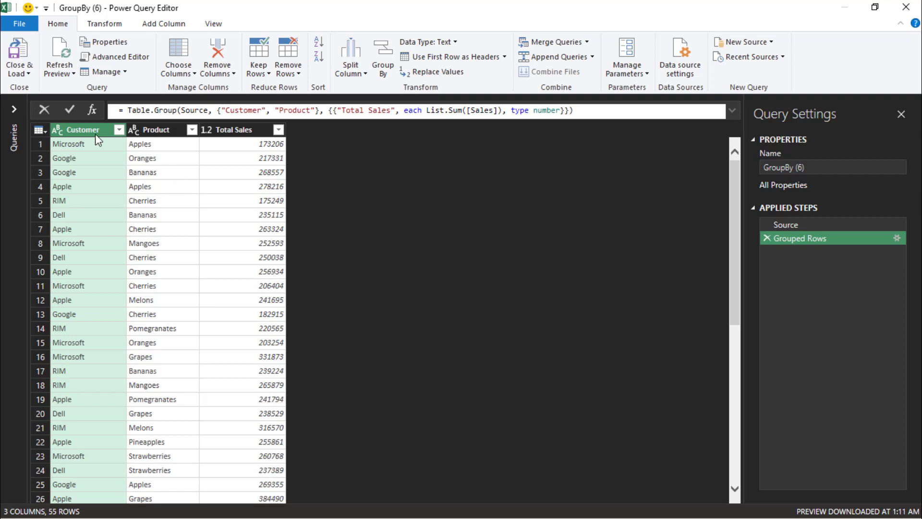
left_click(15, 109)
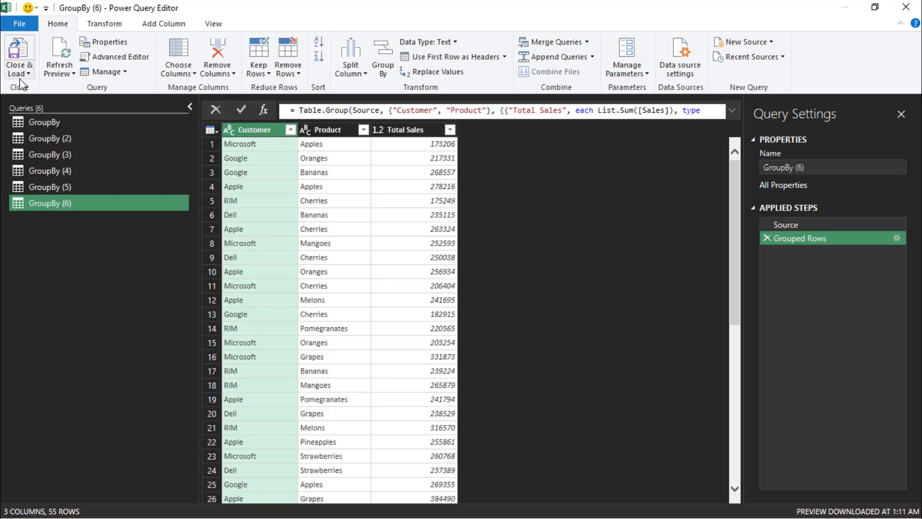
left_click(37, 121)
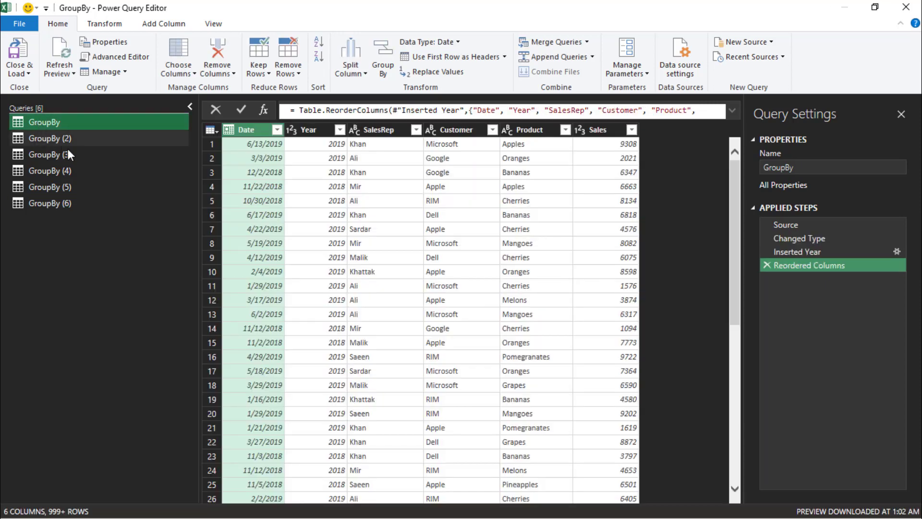
right_click(55, 119)
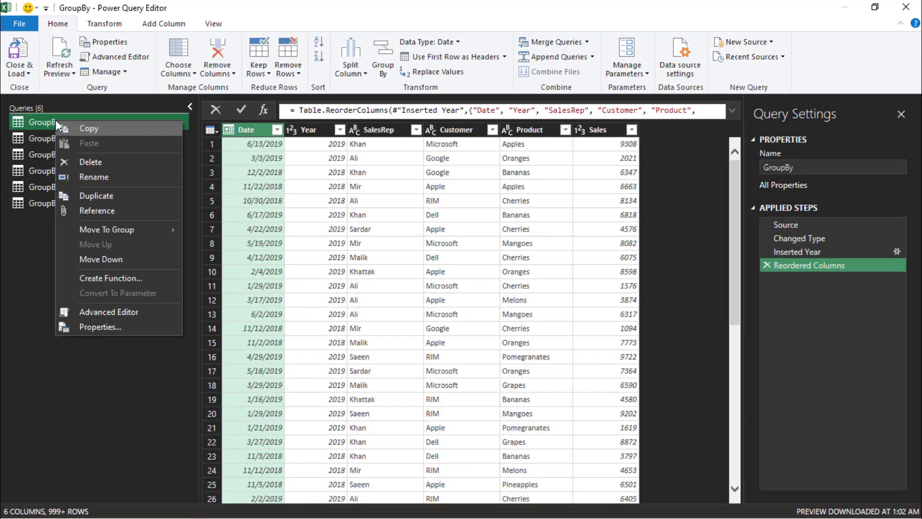
left_click(99, 211)
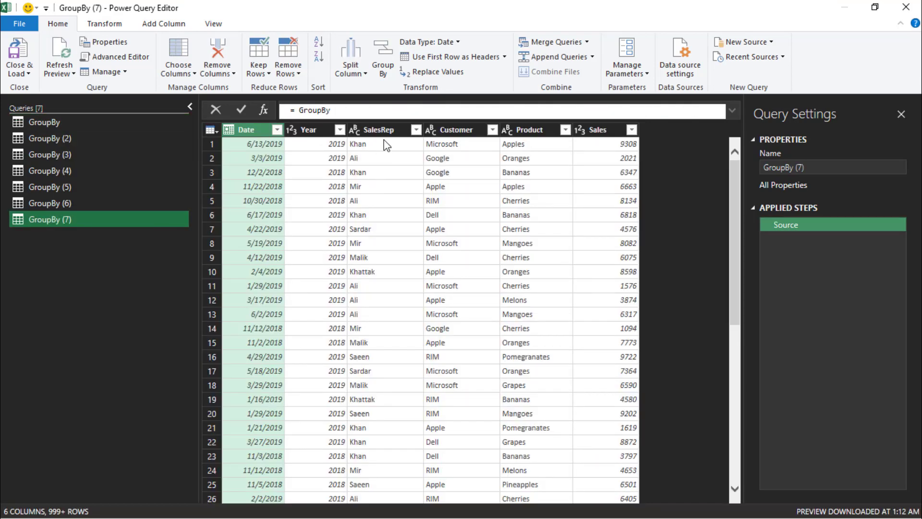
Start a Group By on the Year and SalesRep columns of the new referenced query
left_click(307, 129)
left_click(373, 131, "shift")
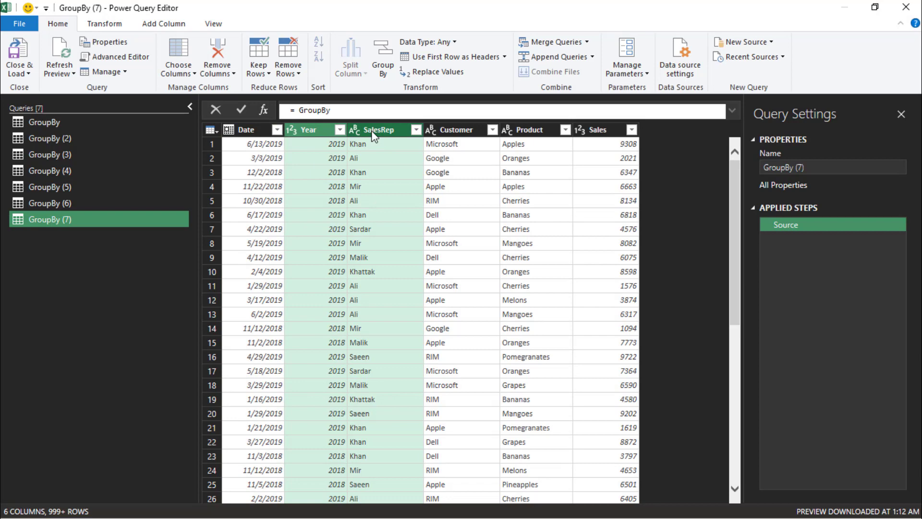
left_click(384, 62)
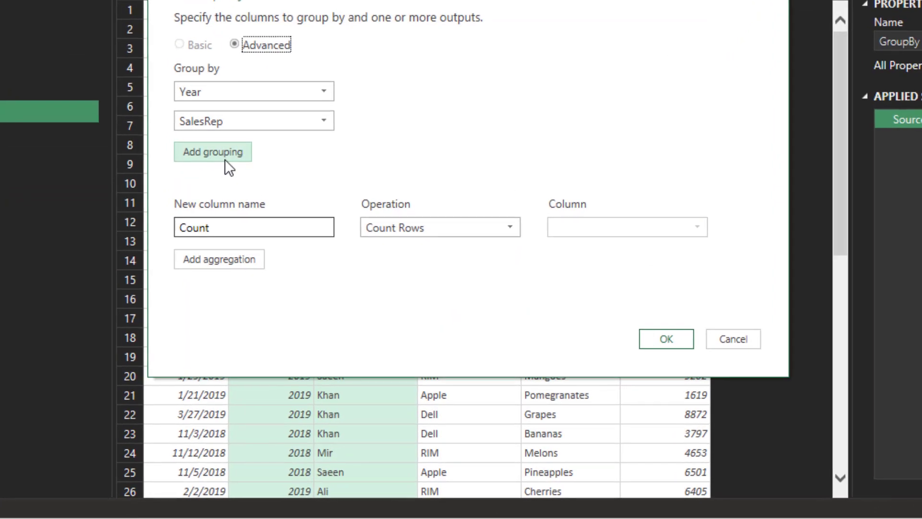
Set the year and sales rep grouping's aggregation to a Total Sales column that sums Sales
double_click(214, 225)
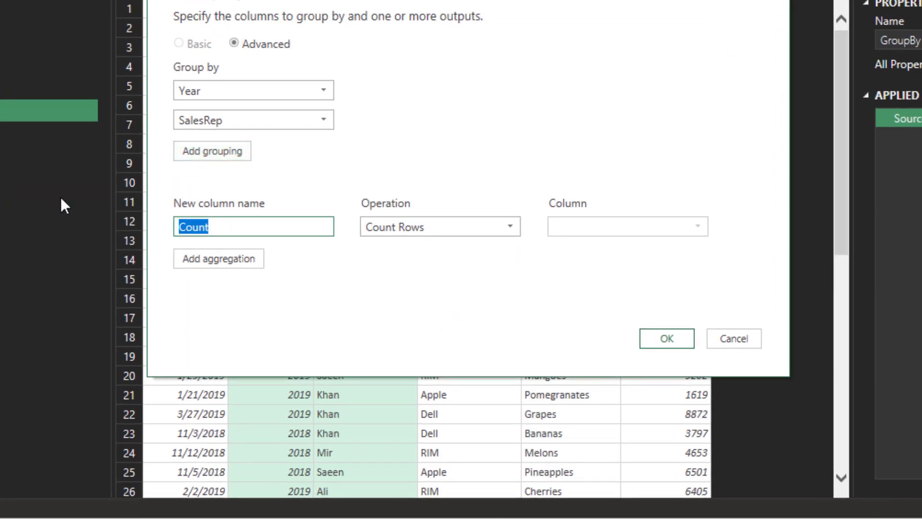
type("Total Sales")
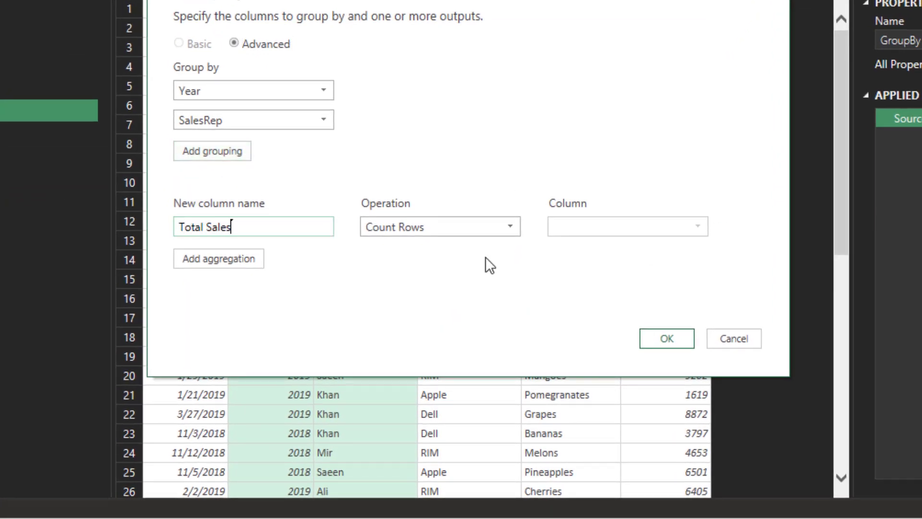
left_click(476, 226)
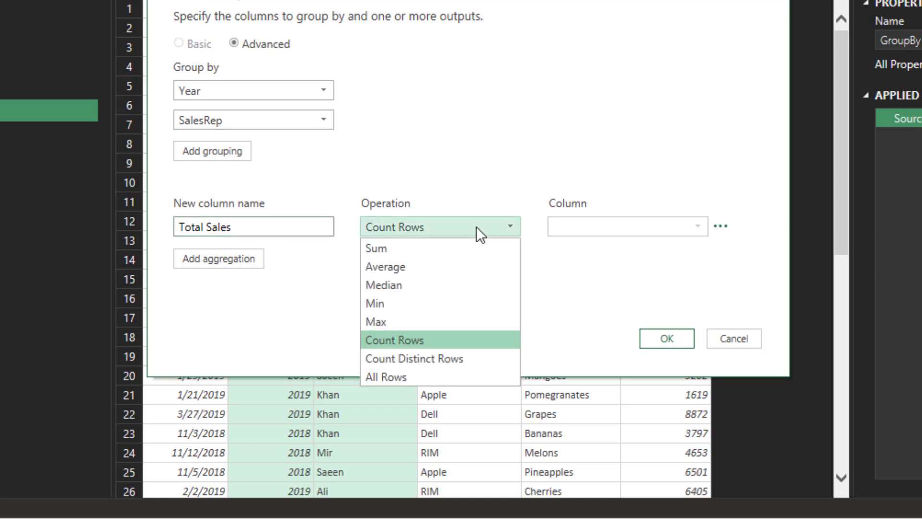
left_click(469, 244)
left_click(595, 232)
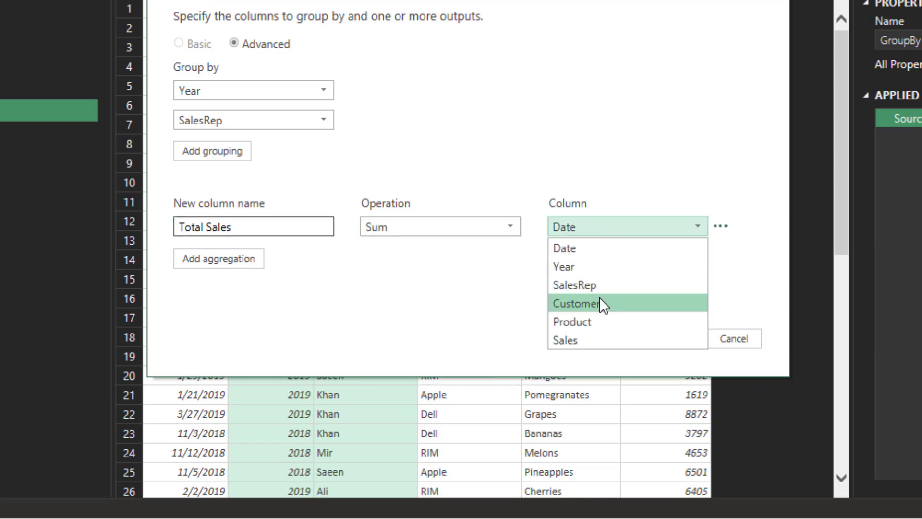
left_click(603, 339)
Add a second aggregation named Average Sales that averages the Sales column
left_click(244, 262)
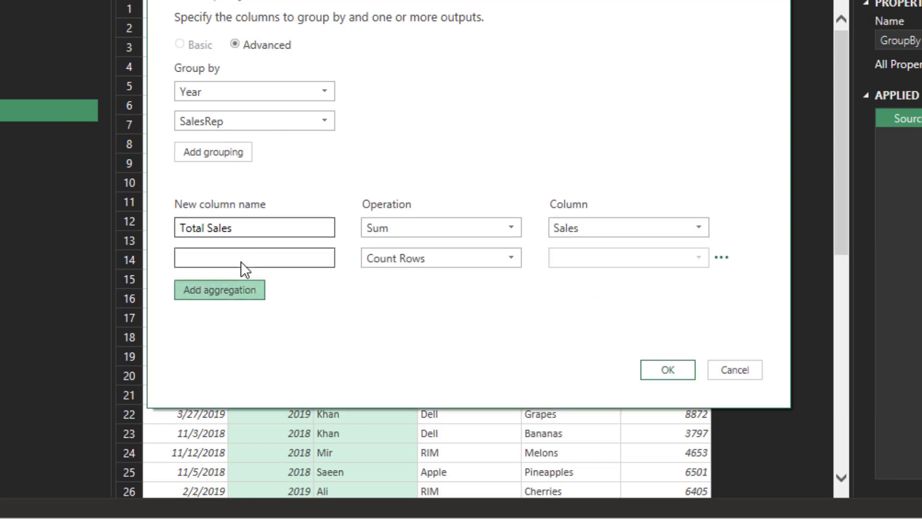
left_click(242, 260)
type("Ave")
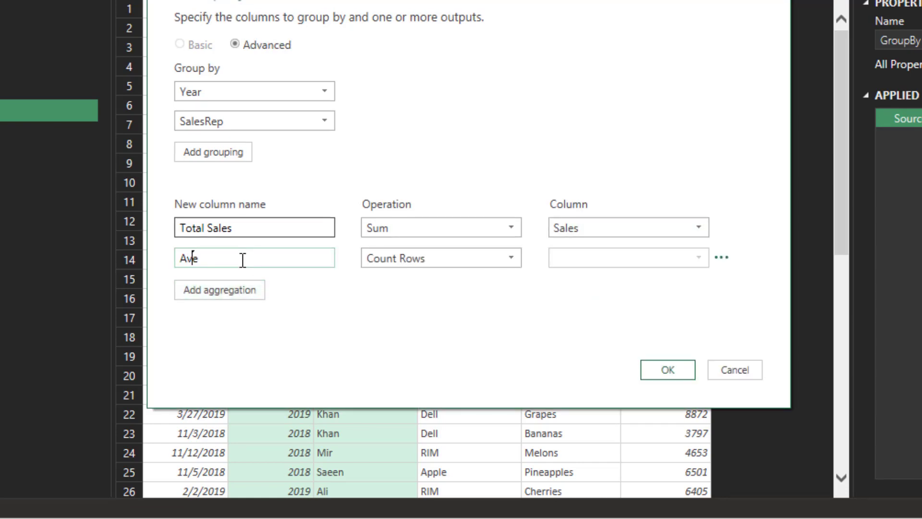
type("rage Sales")
left_click(457, 263)
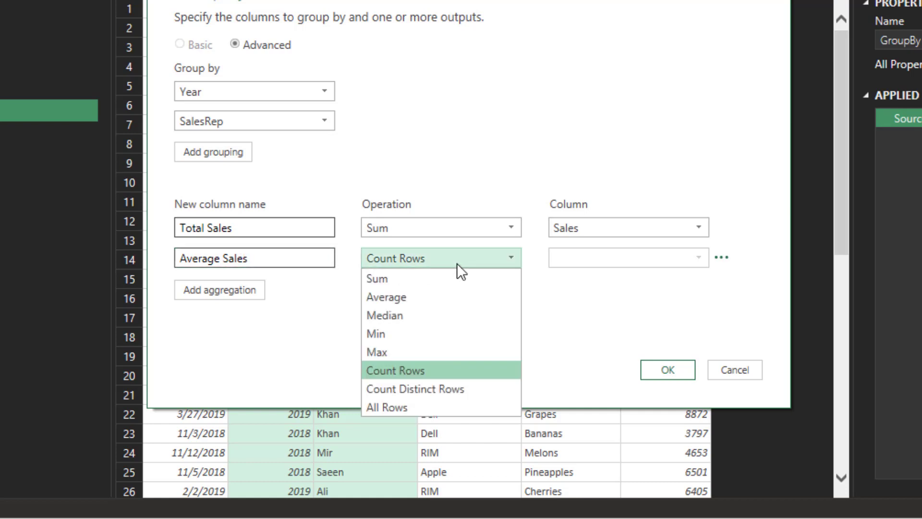
left_click(447, 297)
left_click(609, 258)
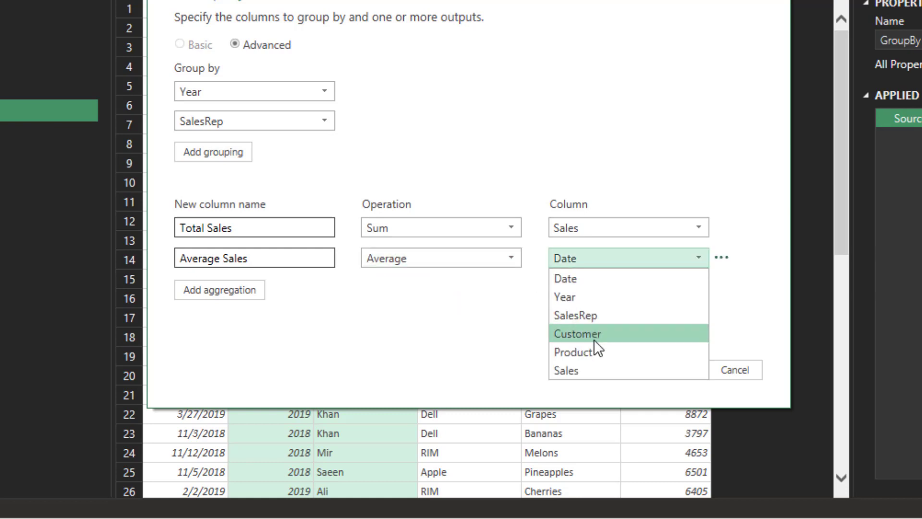
left_click(589, 370)
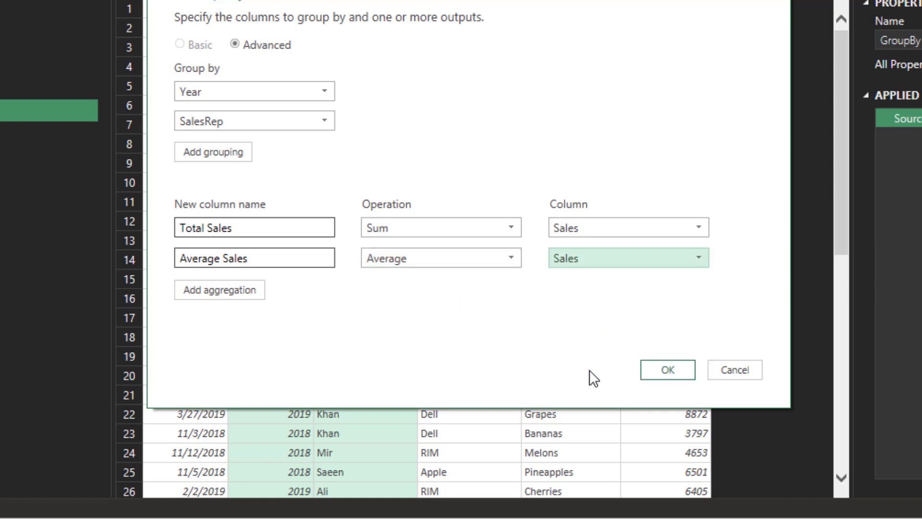
Add a third aggregation named Count rows using the Count Rows operation, and apply the grouping
left_click(218, 290)
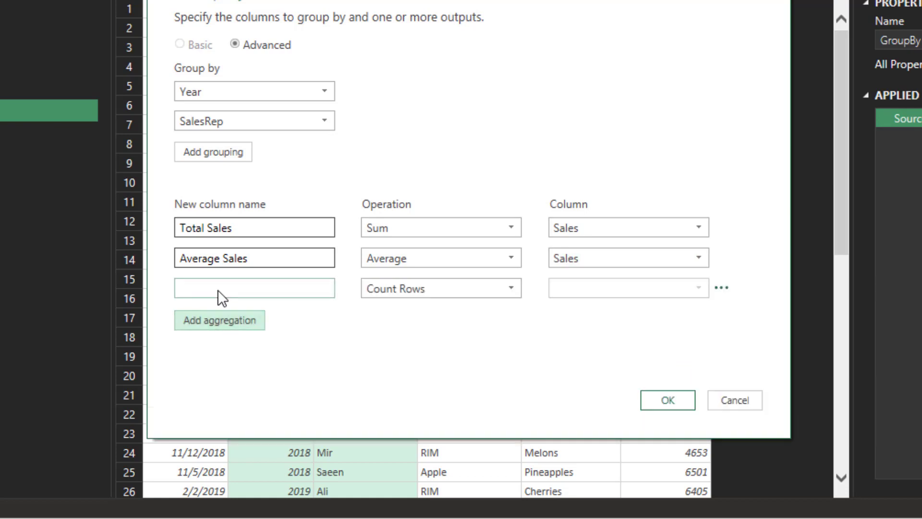
left_click(219, 289)
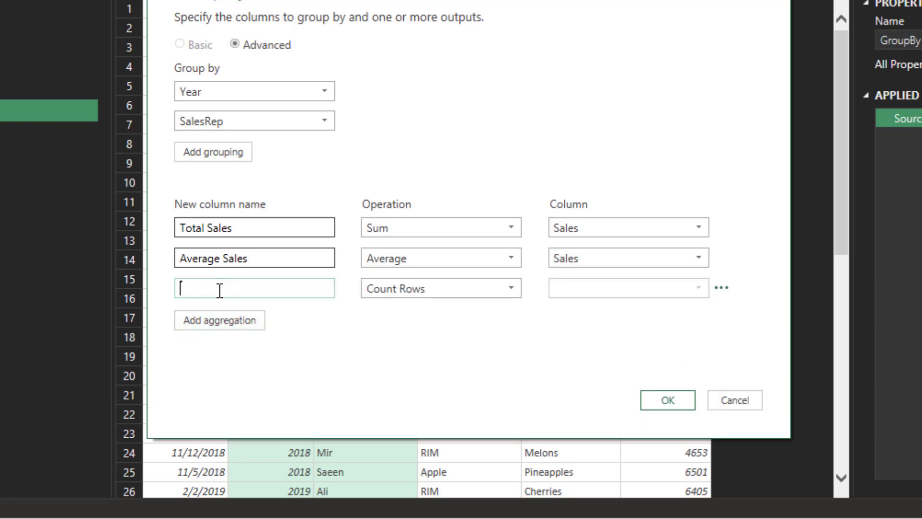
type("Count rows")
left_click(439, 292)
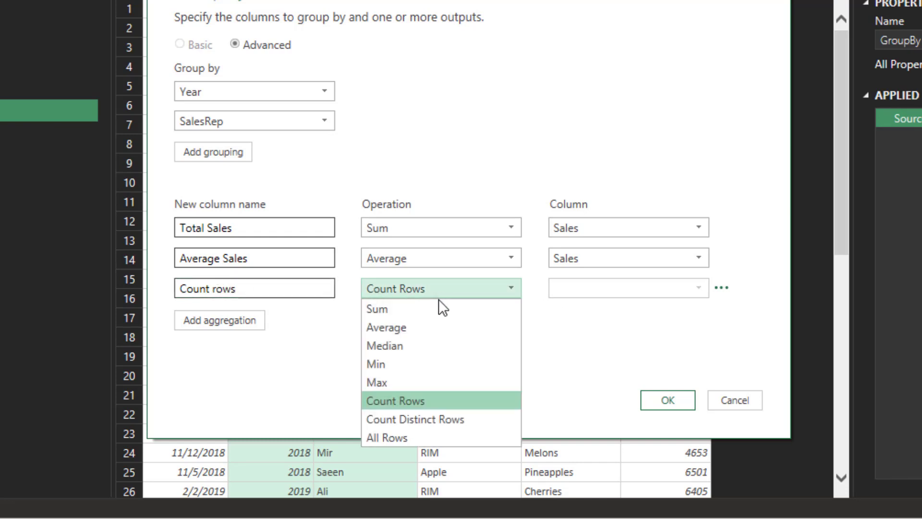
left_click(433, 399)
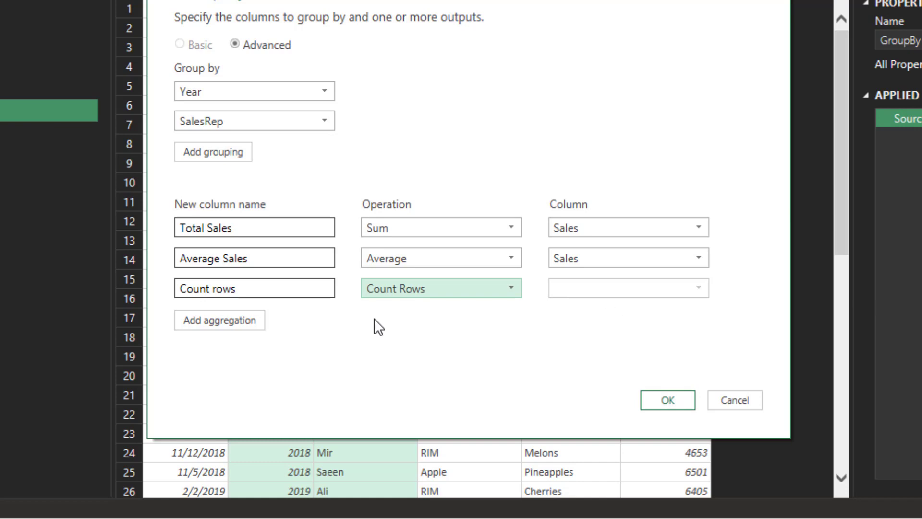
left_click(676, 399)
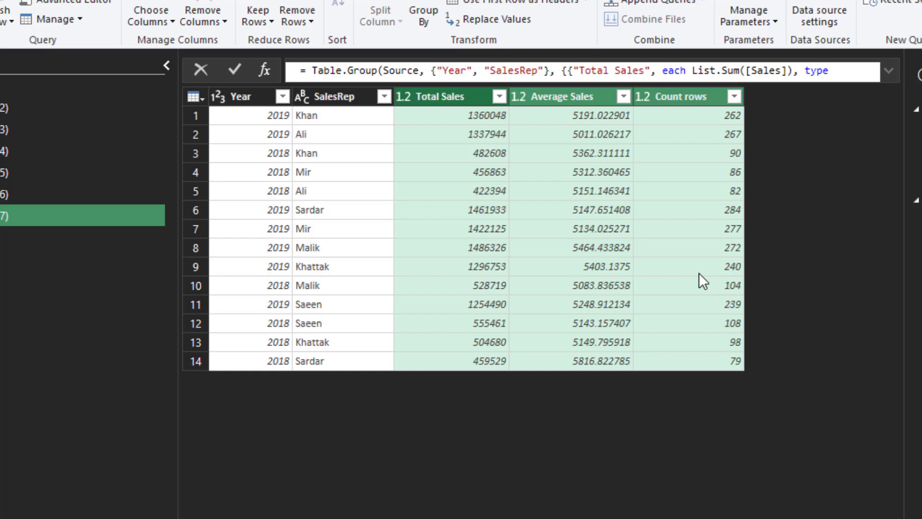
Sort the grouped rows ascending by Year and within it by SalesRep
left_click(248, 92)
left_click(338, 0)
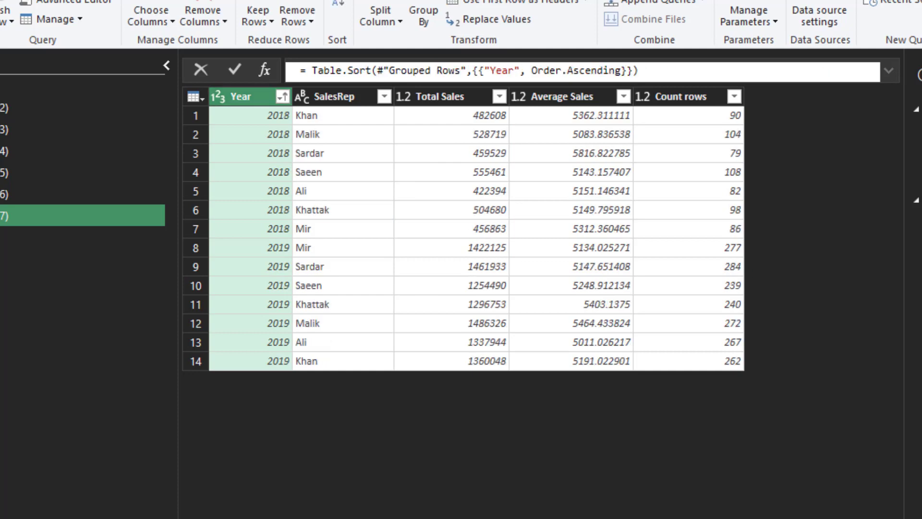
left_click(328, 99)
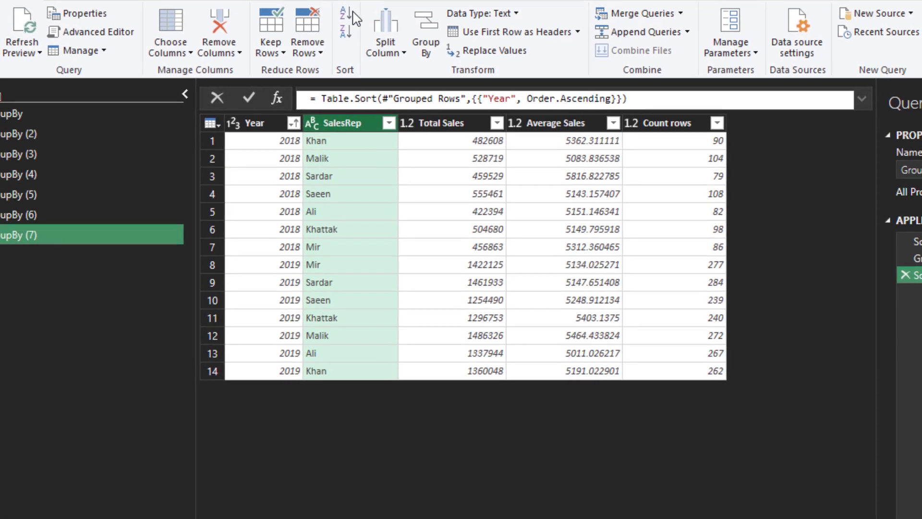
left_click(355, 27)
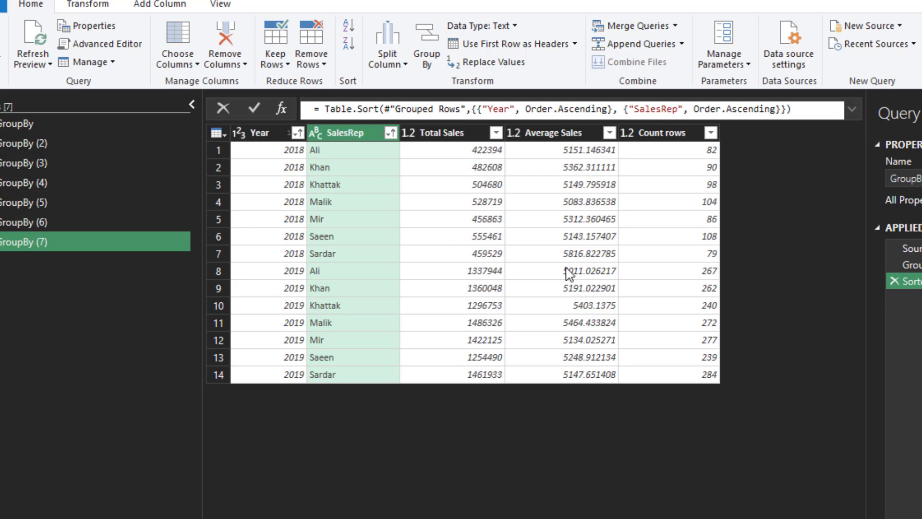
Close and load the year and sales rep summary as a table on a new worksheet
left_click(30, 79)
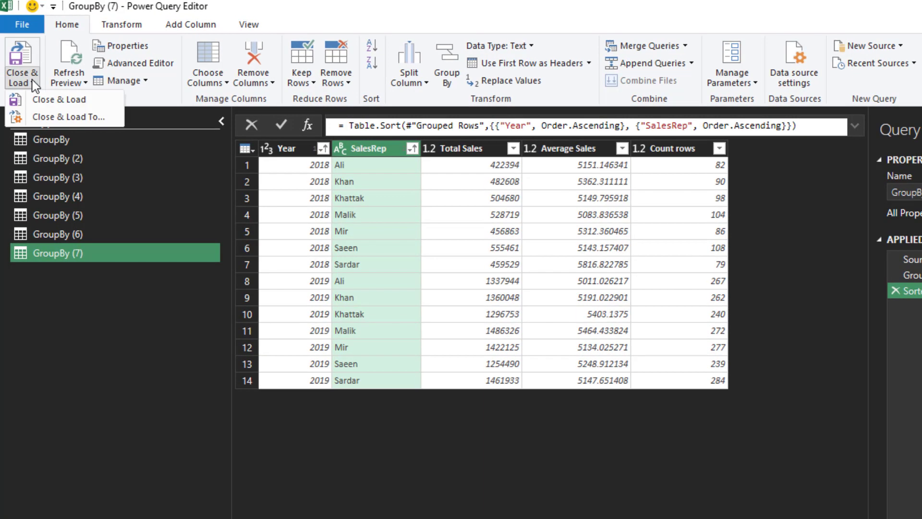
left_click(66, 117)
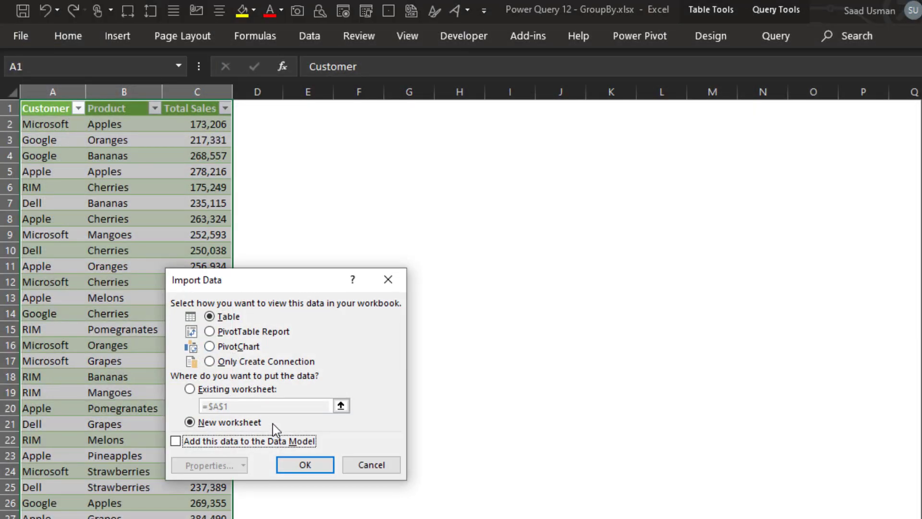
left_click(315, 465)
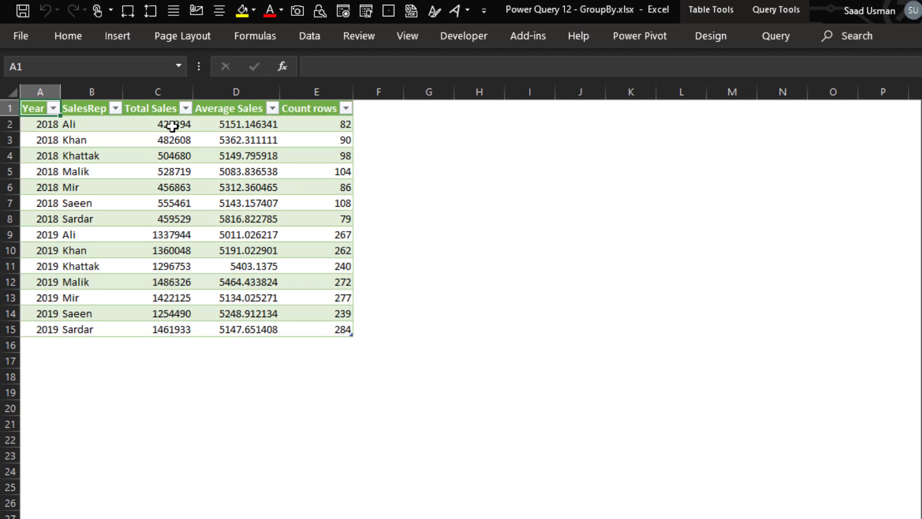
Format the Total Sales, Average Sales and Count rows values as Number with 0 decimal places and a thousands separator
left_click_drag(172, 124, 299, 328)
key("ctrl+1")
key("Down")
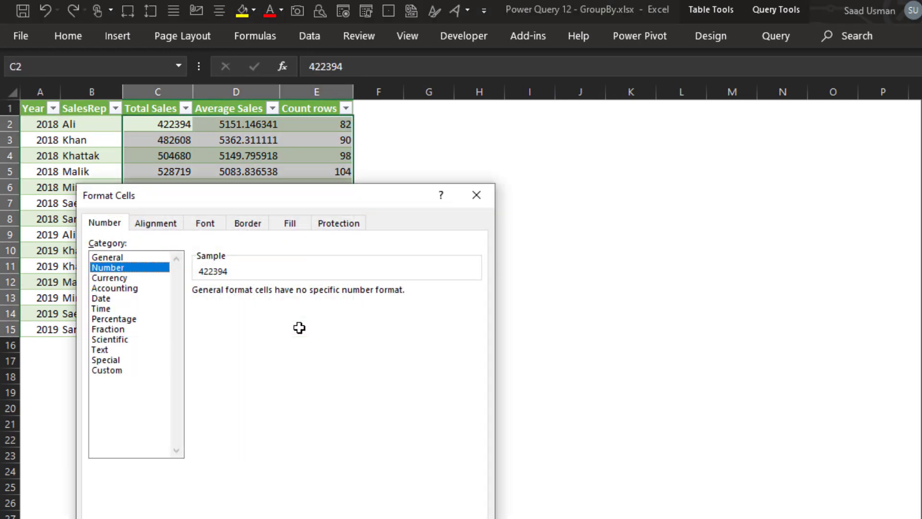
key("alt+u")
key("alt+n")
key("Down")
key("Down")
key("Return")
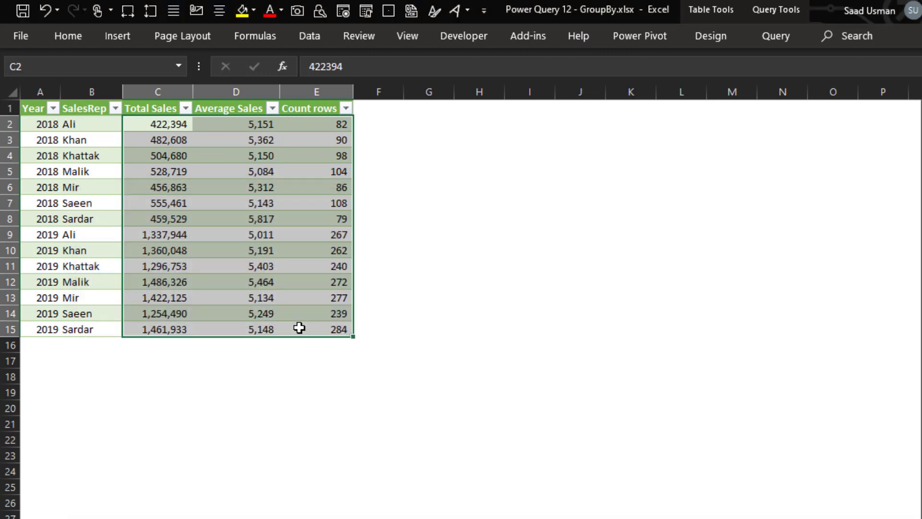
key("Up")
key("Down")
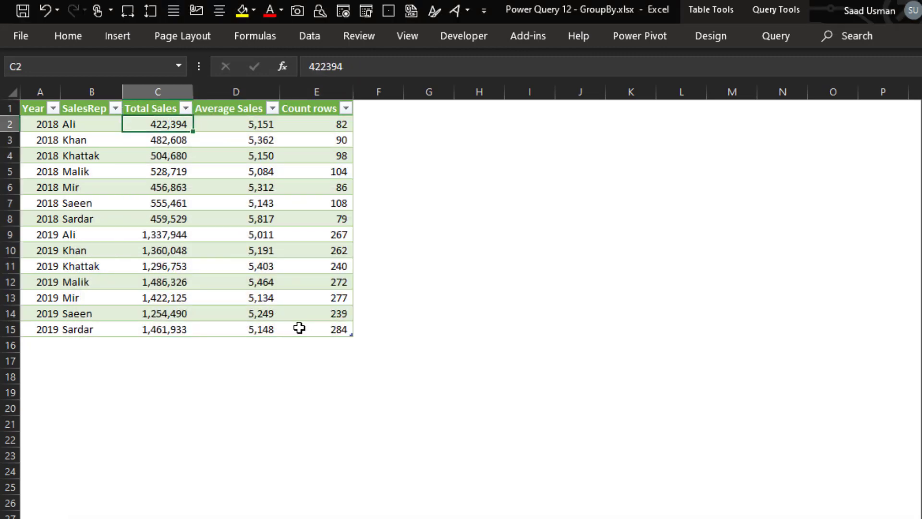
Check the first row's average by dividing its Total Sales by its Count rows in cell G2, and clear that cell
key("Left")
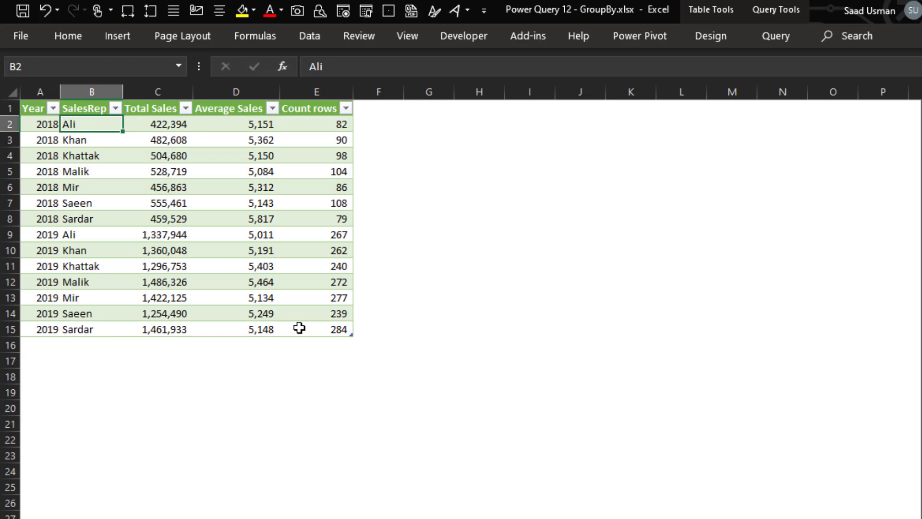
key("Left")
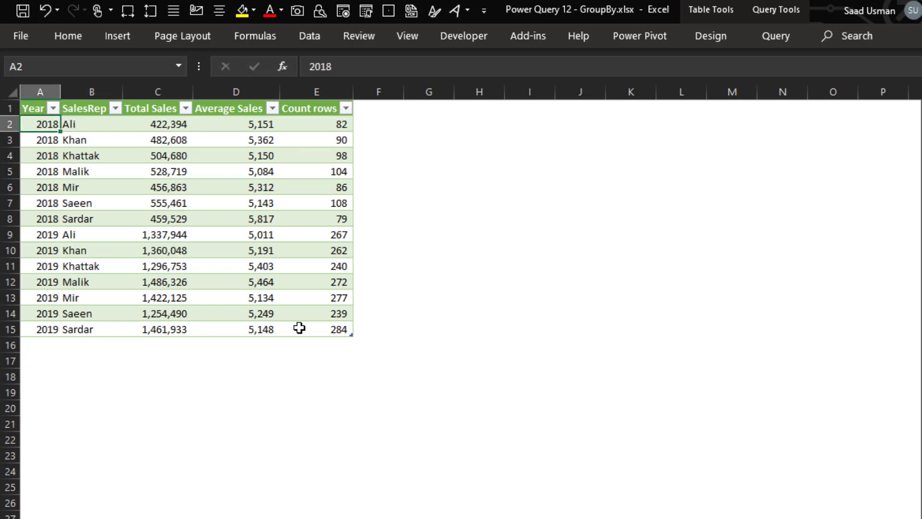
key("Right")
key("Right")
key("Right")
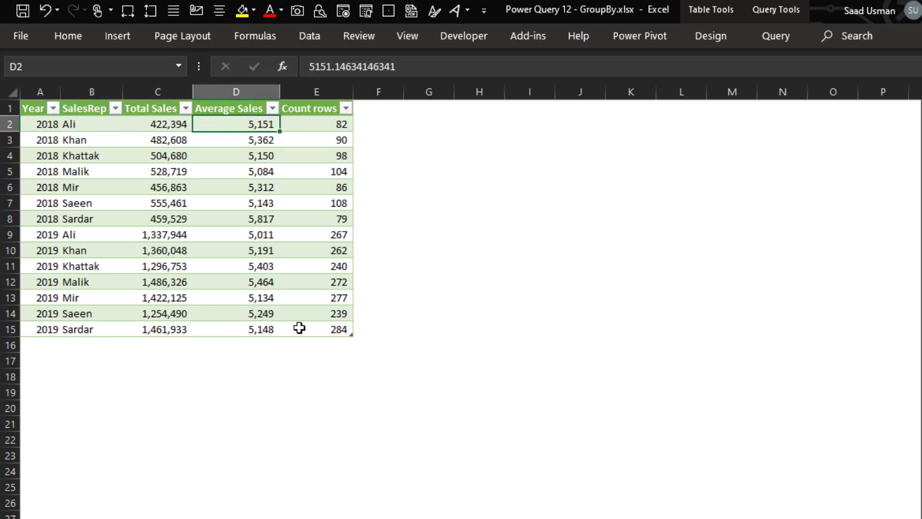
key("Right")
key("Right")
key("Right")
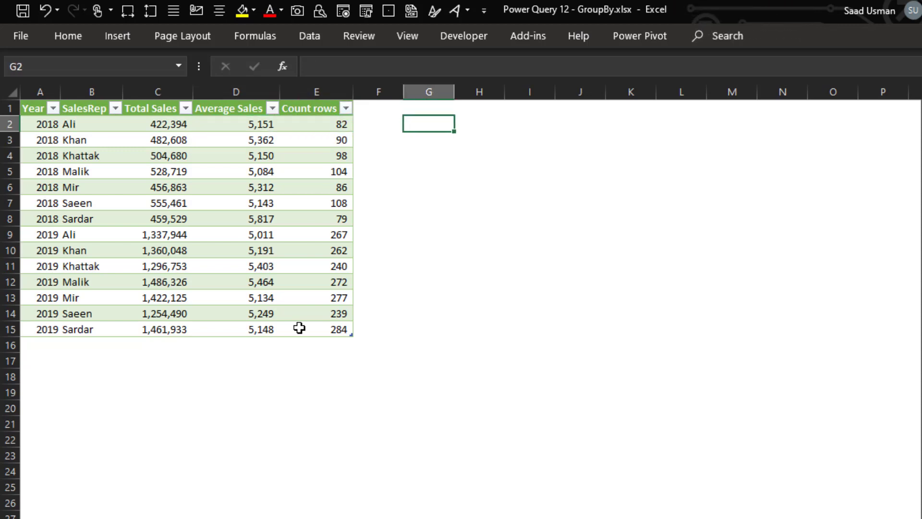
type("=")
key("Left")
key("Left")
key("Left")
key("Left")
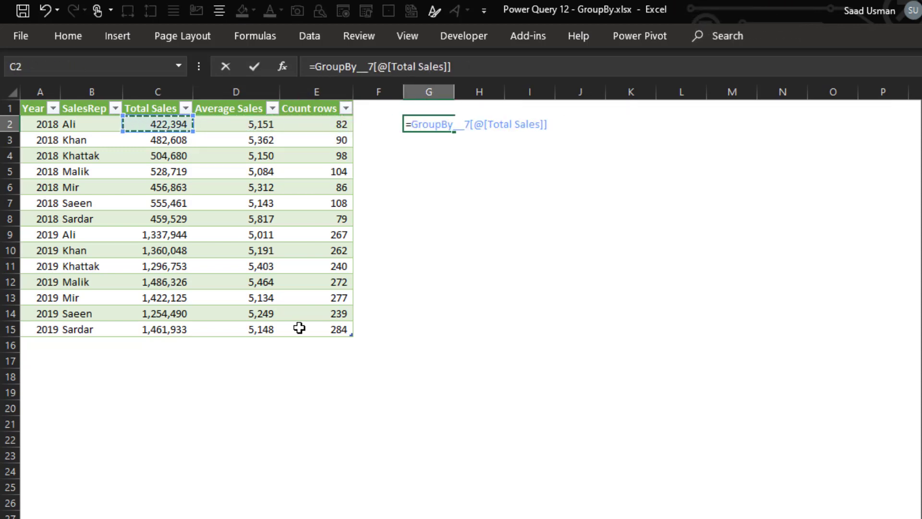
type("/")
key("Left")
key("Left")
key("Return")
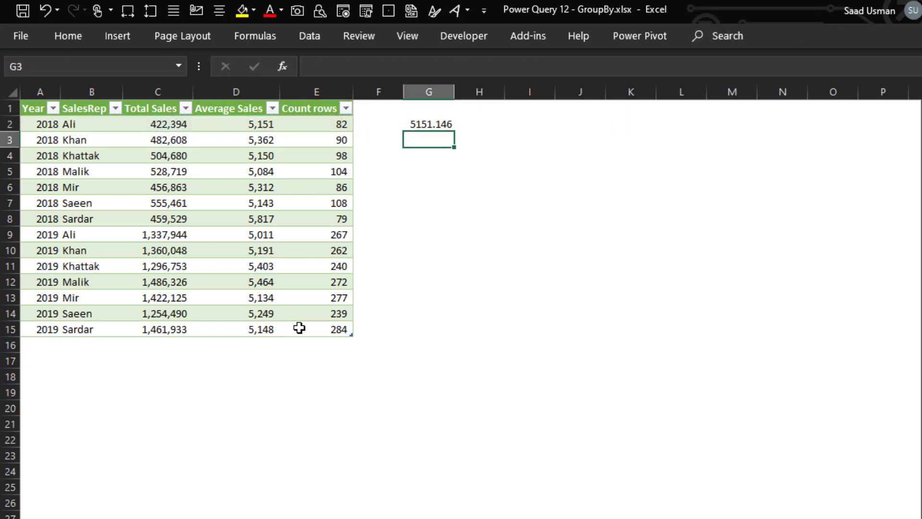
key("Up")
key("Delete")
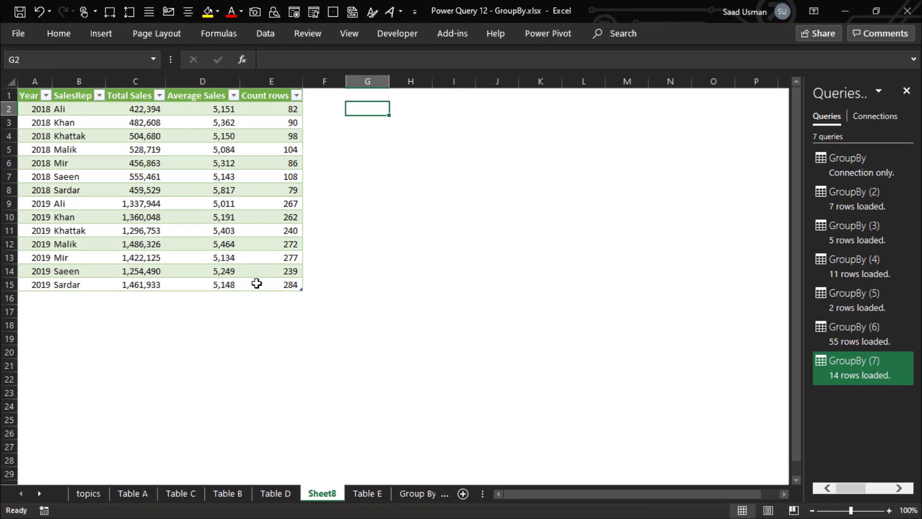
Rename Sheet8 as Table F and move it after the Table E sheet
double_click(331, 495)
type("Table F")
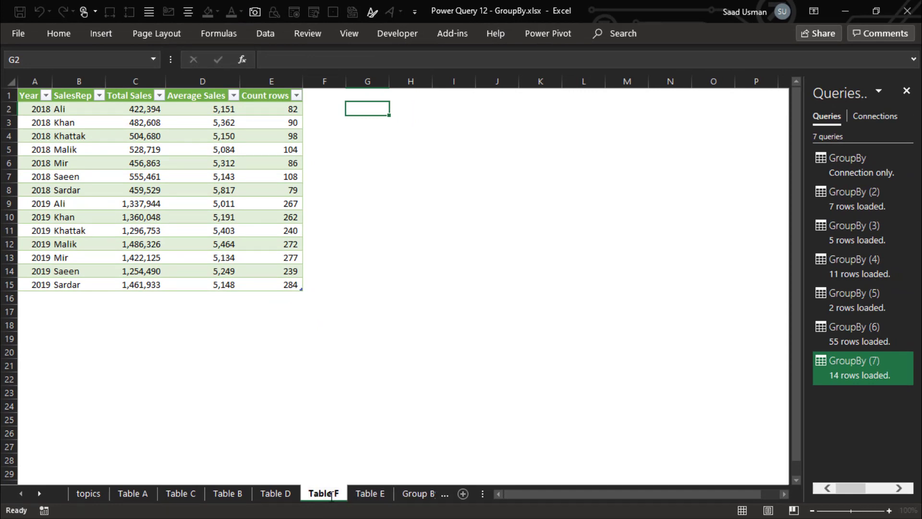
key("Return")
left_click_drag(331, 494, 413, 480)
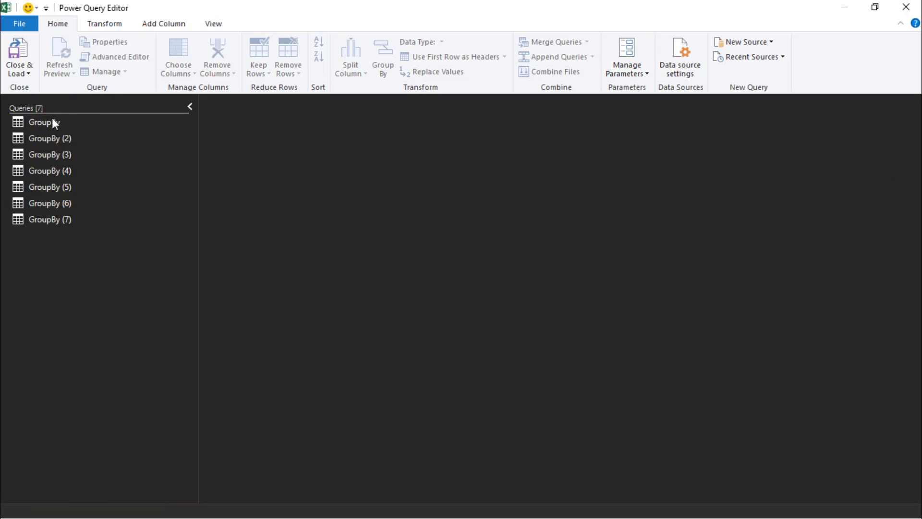
Create another reference to the original GroupBy query in the Power Query Editor
left_click(53, 123)
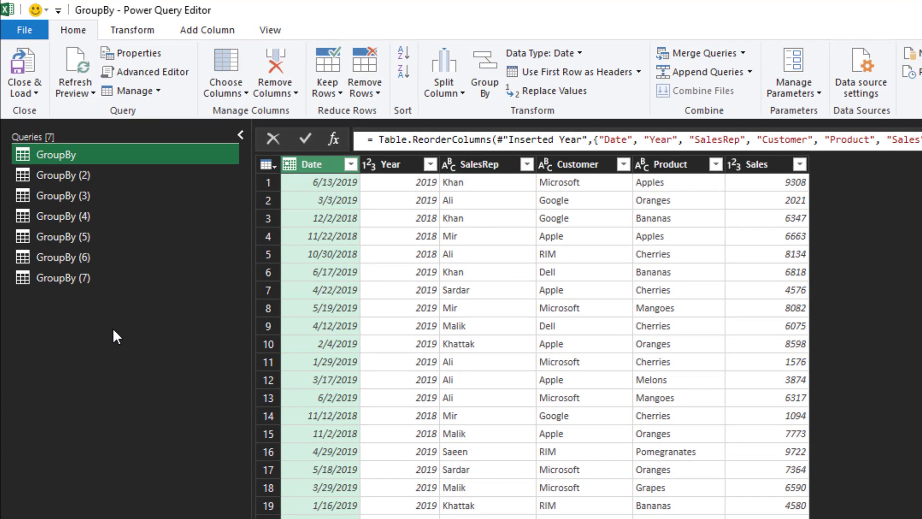
right_click(62, 156)
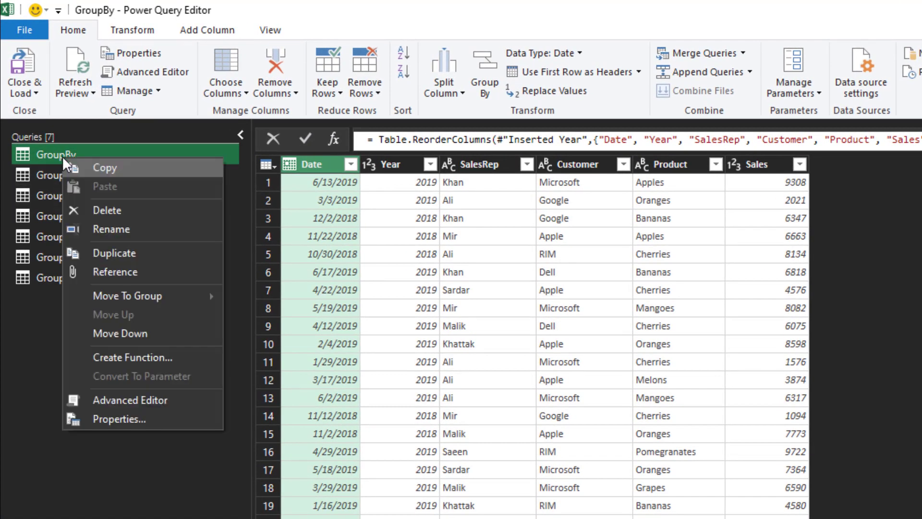
left_click(132, 275)
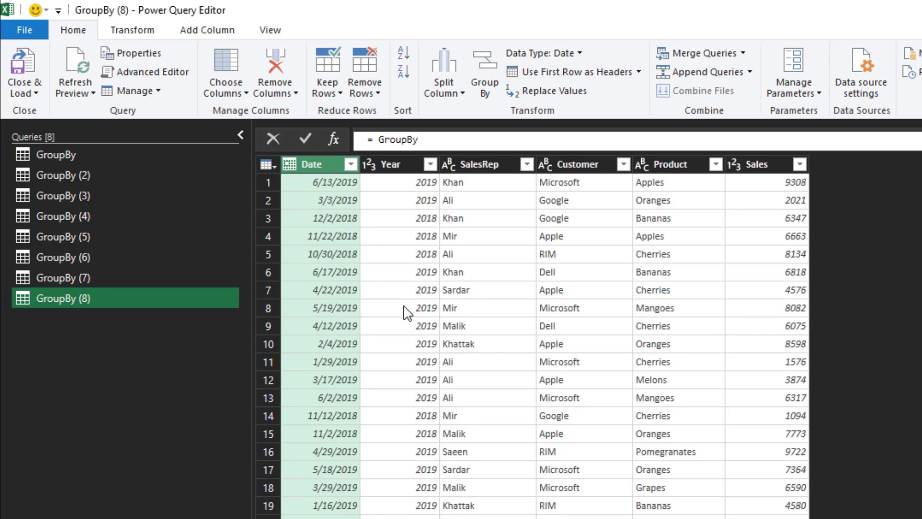
Start an advanced Group By on the SalesRep column of the new referenced query
left_click(471, 166)
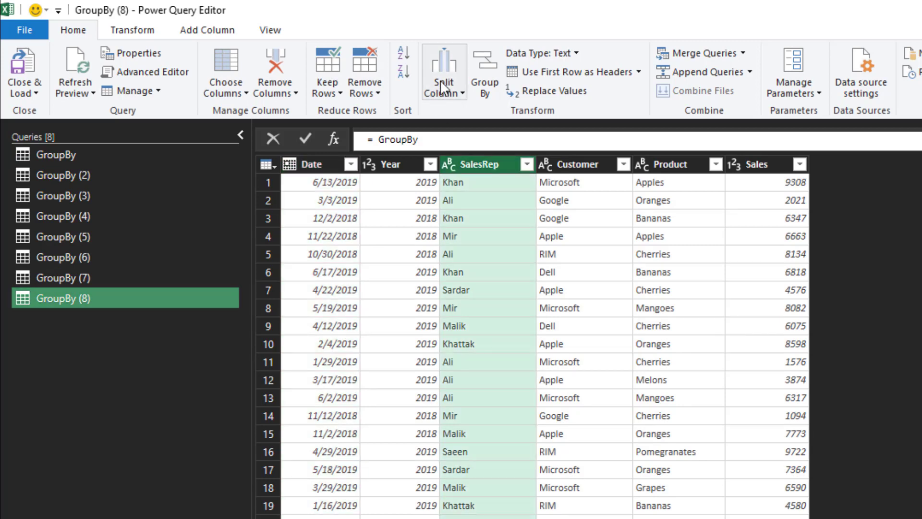
left_click(491, 83)
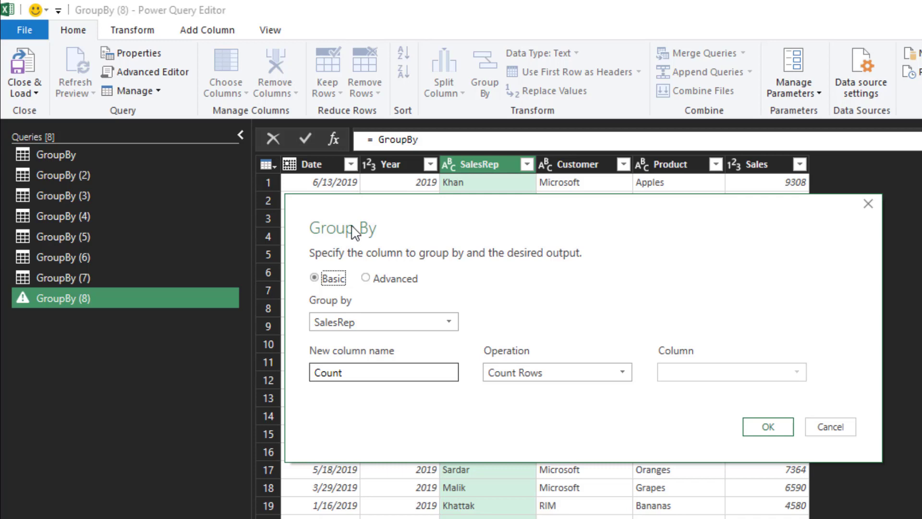
left_click(374, 281)
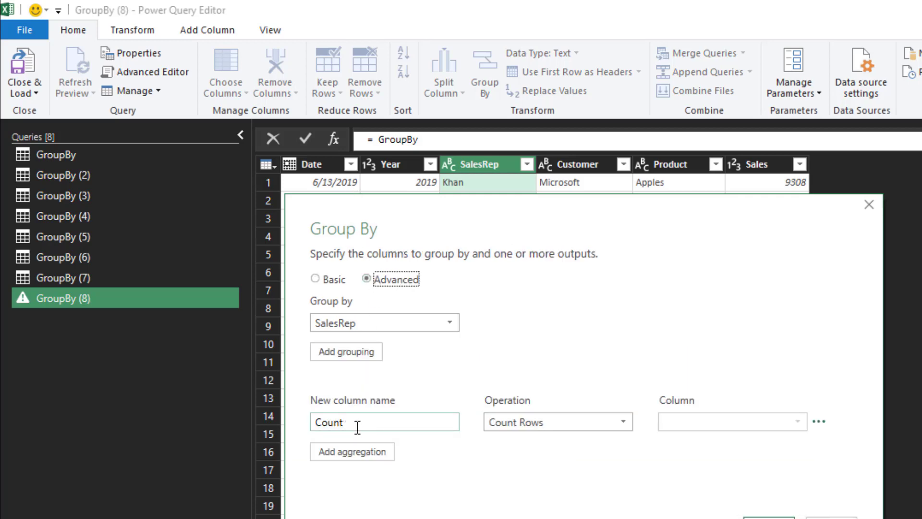
Define the aggregation as a new column named Total Sales that sums the Sales column
double_click(353, 423)
type("S")
type("a")
key("BackSpace")
key("BackSpace")
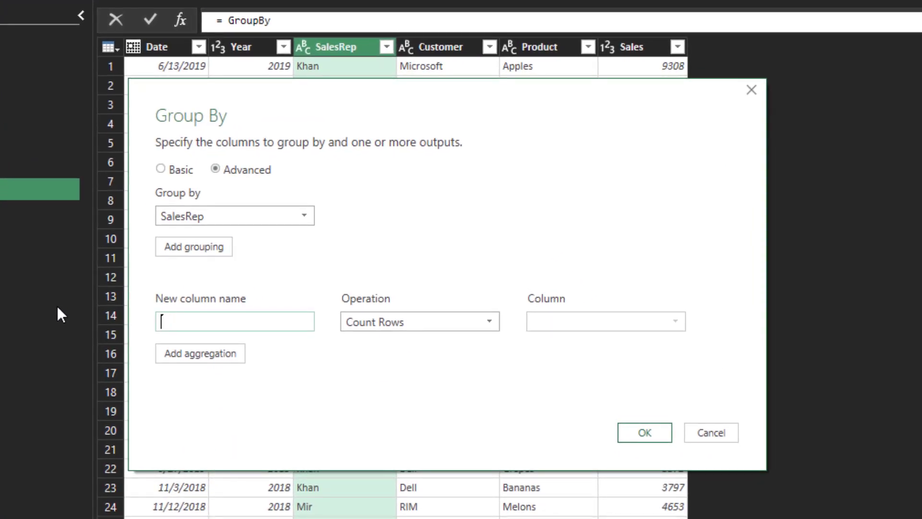
type("Total Sales")
left_click(463, 322)
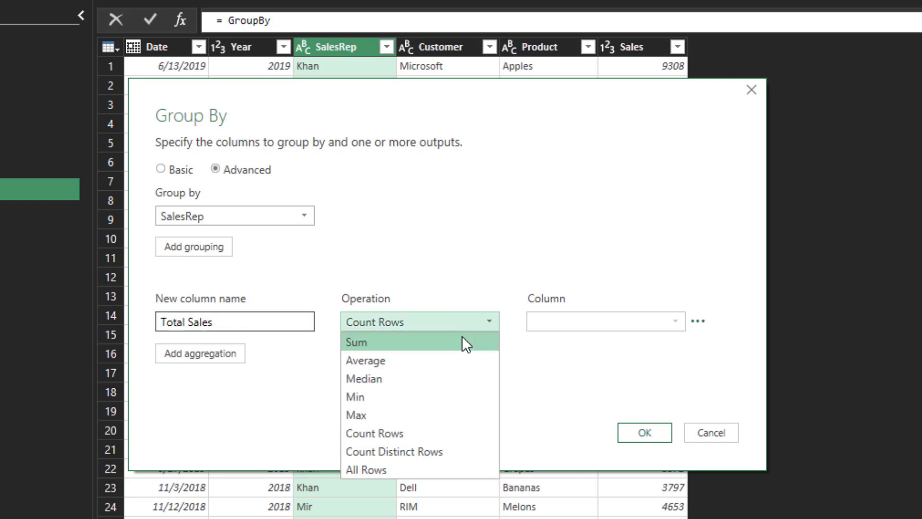
left_click(462, 338)
left_click(557, 321)
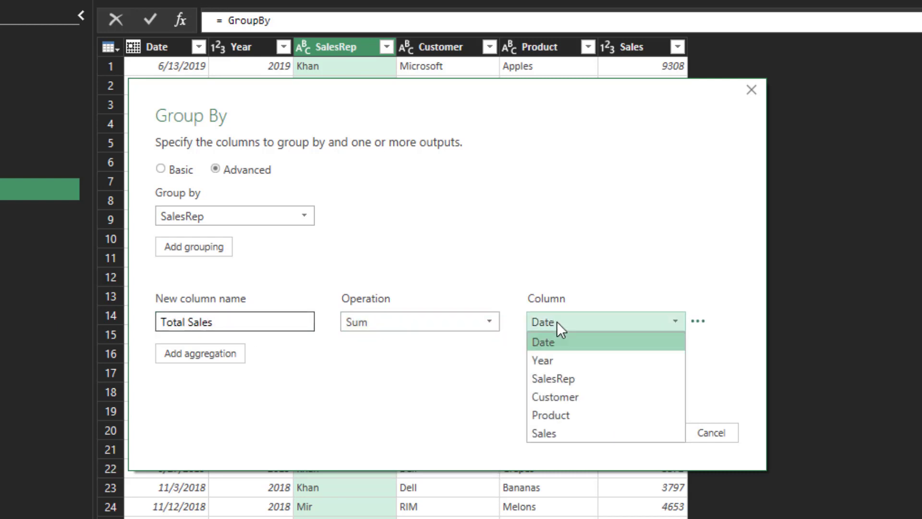
left_click(558, 435)
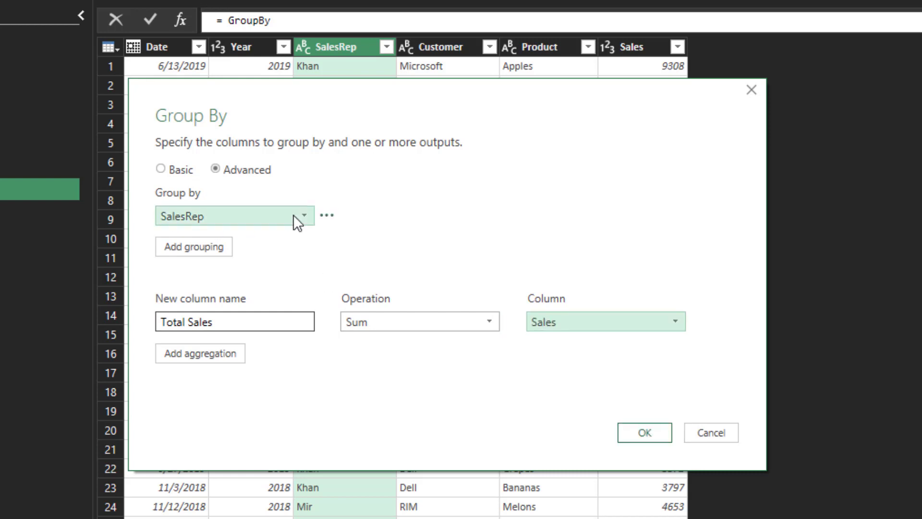
Delete the SalesRep grouping and apply the Group By with only the Total Sales aggregation
left_click(327, 217)
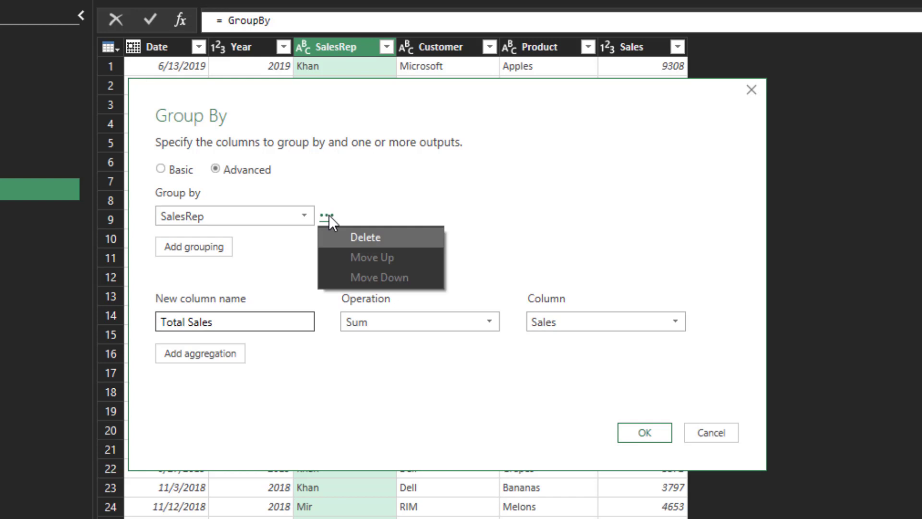
left_click(339, 246)
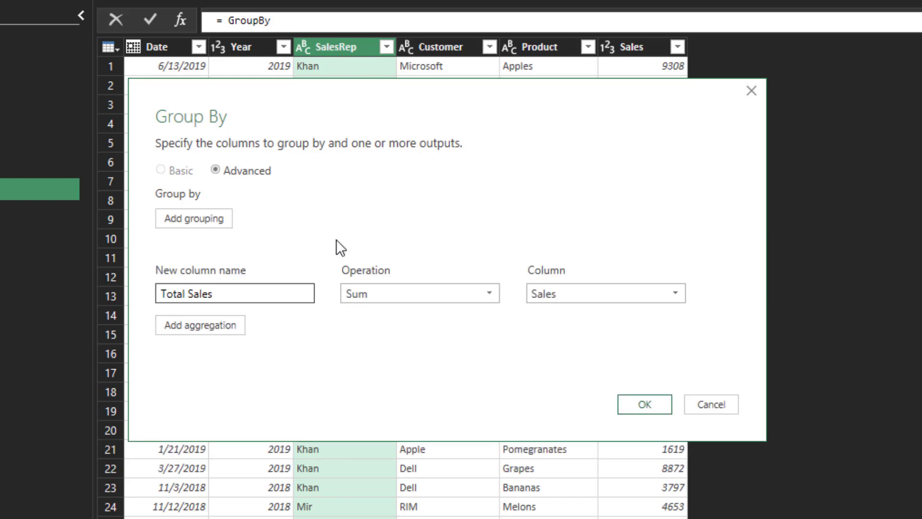
left_click(642, 405)
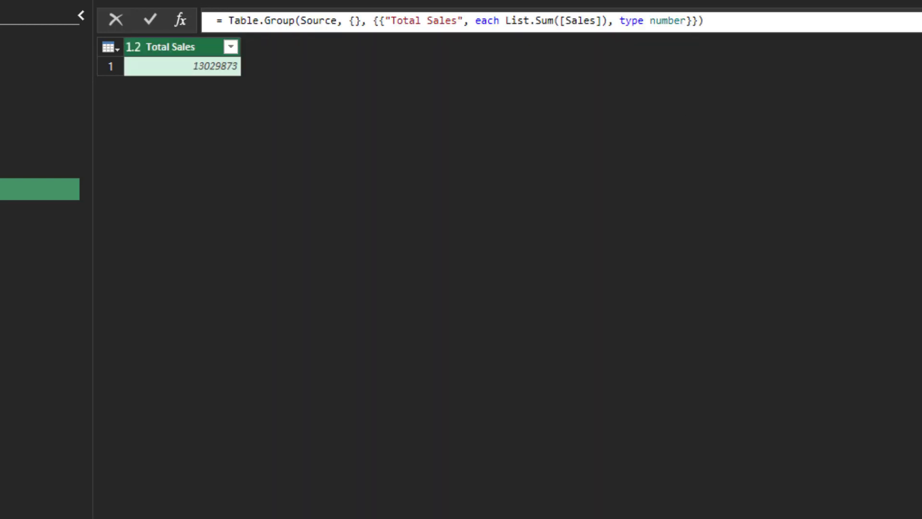
Show the Query Settings pane and reopen the Grouped Rows step of GroupBy (8) for editing
left_click(20, 57)
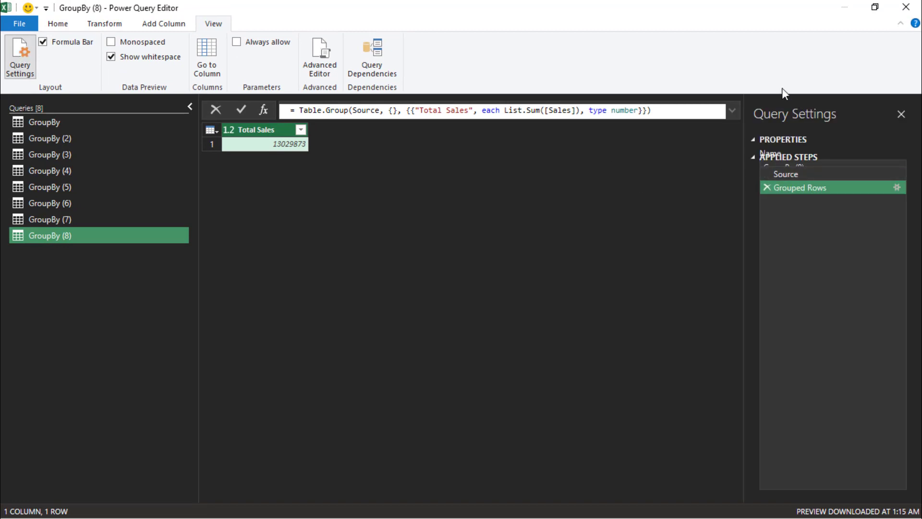
left_click(65, 121)
left_click(67, 231)
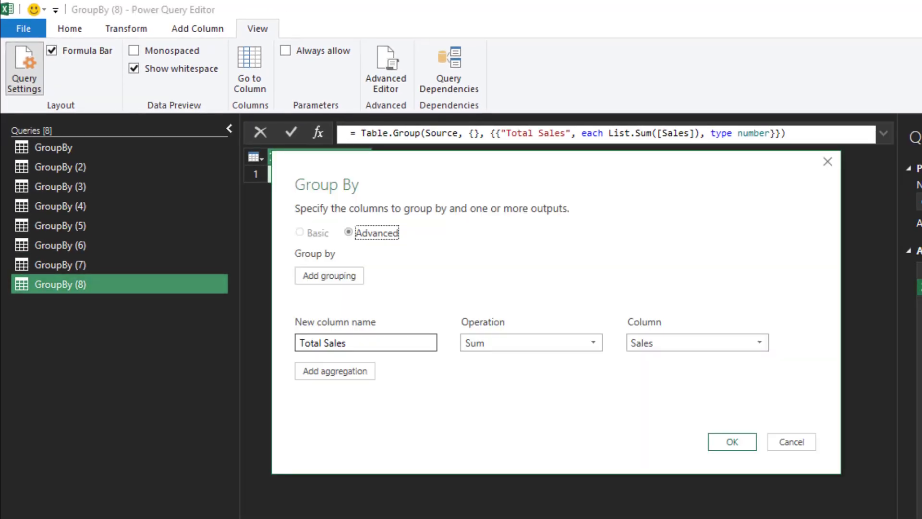
left_click(547, 345)
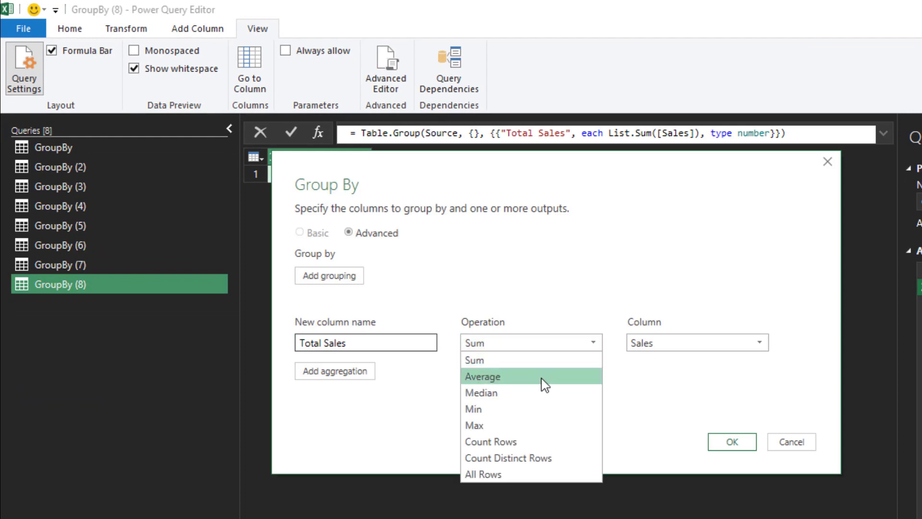
left_click(527, 427)
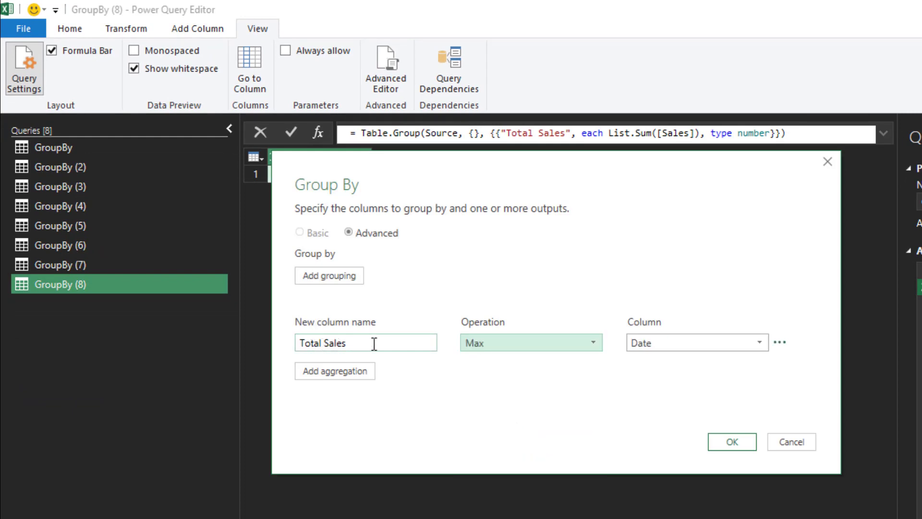
left_click(512, 343)
left_click(509, 361)
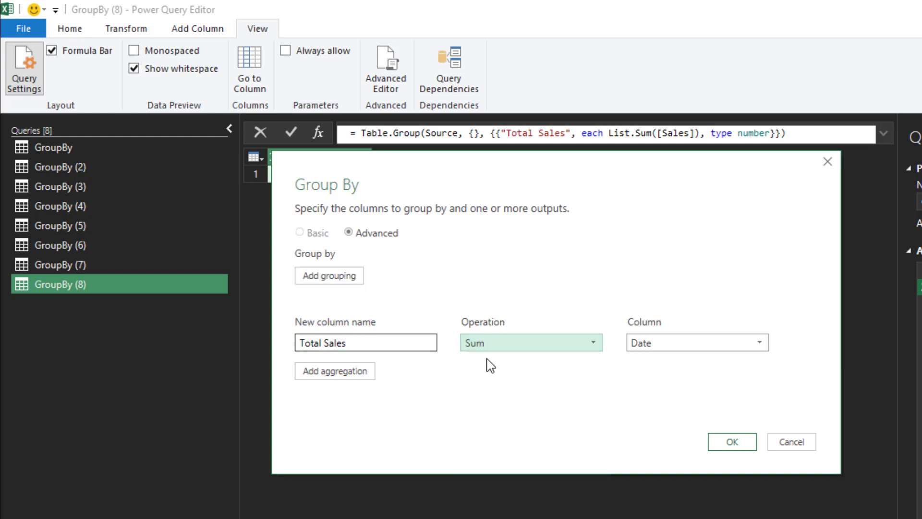
Add a second aggregation named Max Sales that takes the Max of the Sales column
left_click(367, 374)
type("Max Sales")
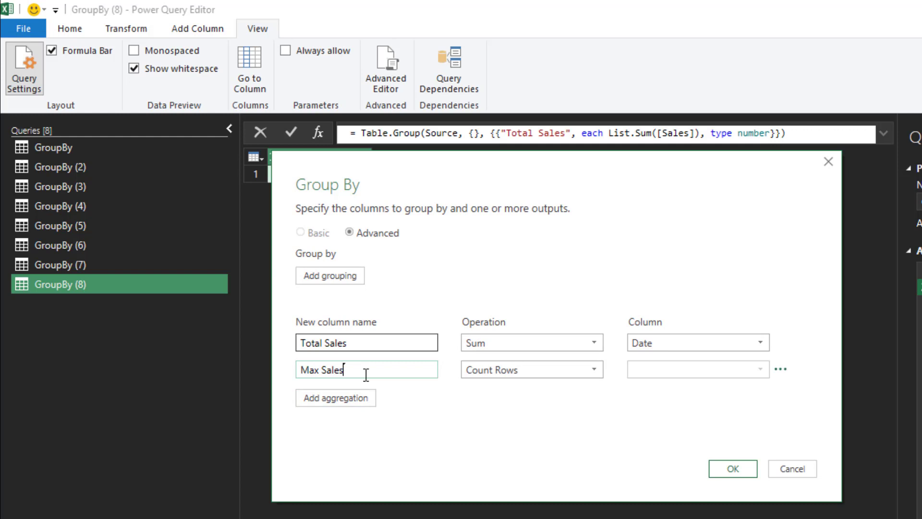
key("Tab")
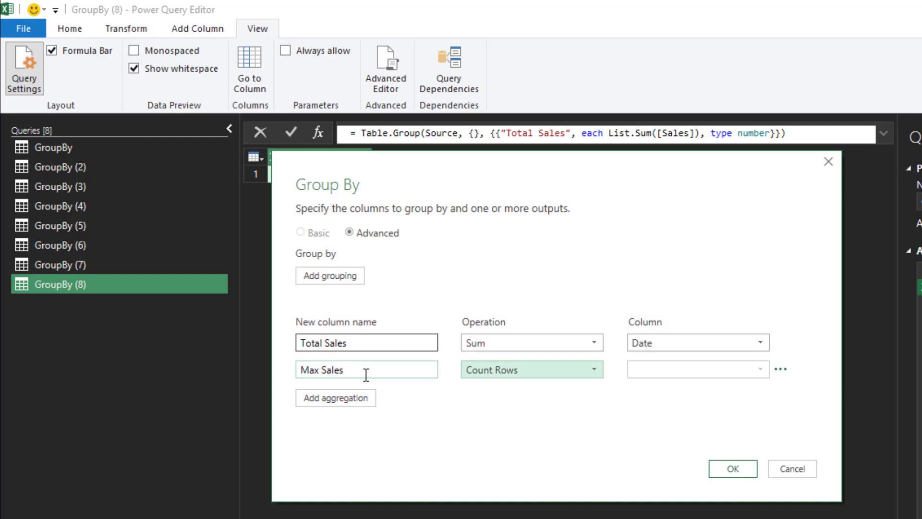
left_click(552, 372)
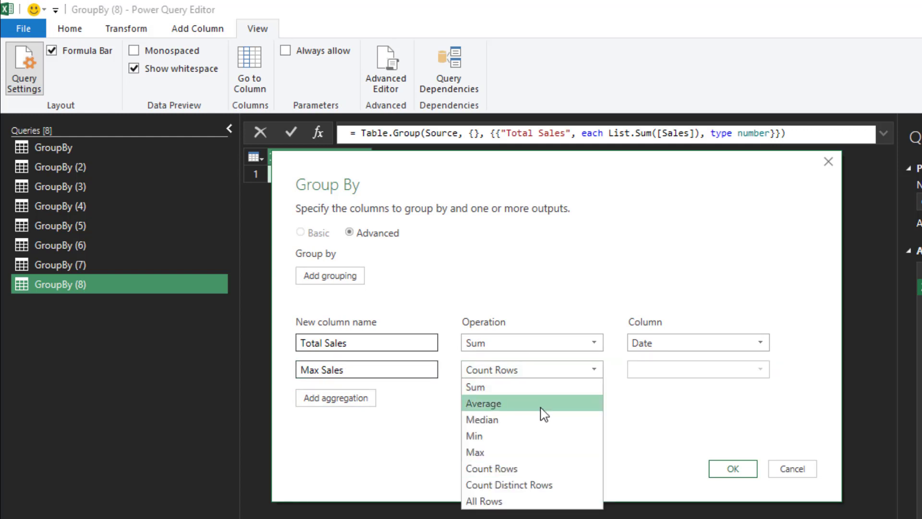
left_click(540, 451)
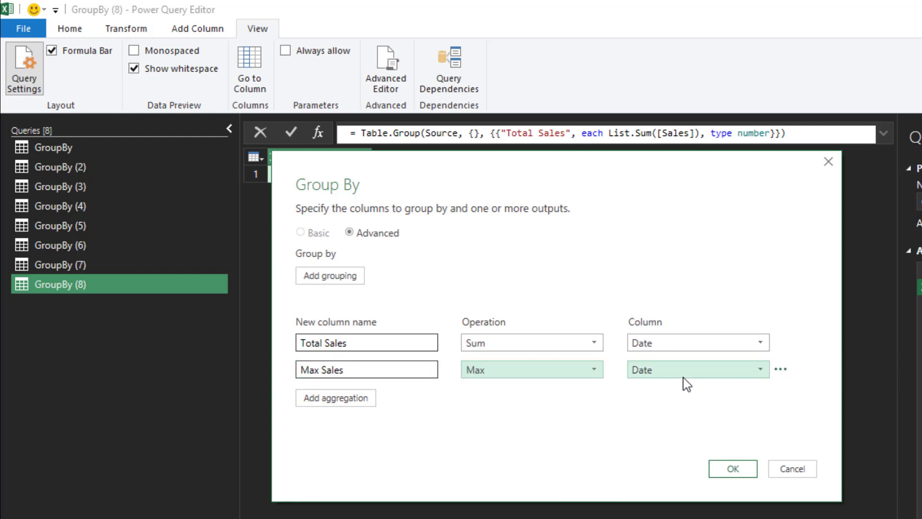
left_click(677, 371)
left_click(681, 469)
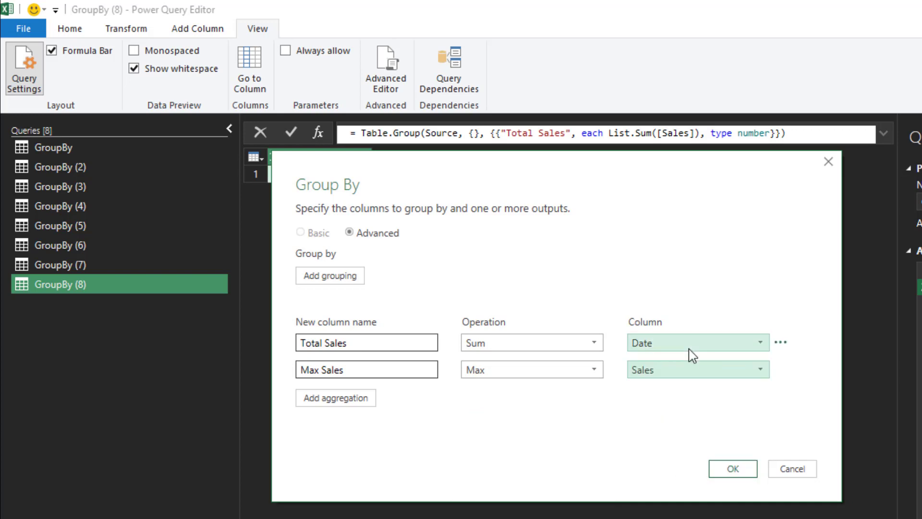
Set the Total Sales aggregation's source column to Sales and apply the grouping
left_click(635, 346)
left_click(689, 441)
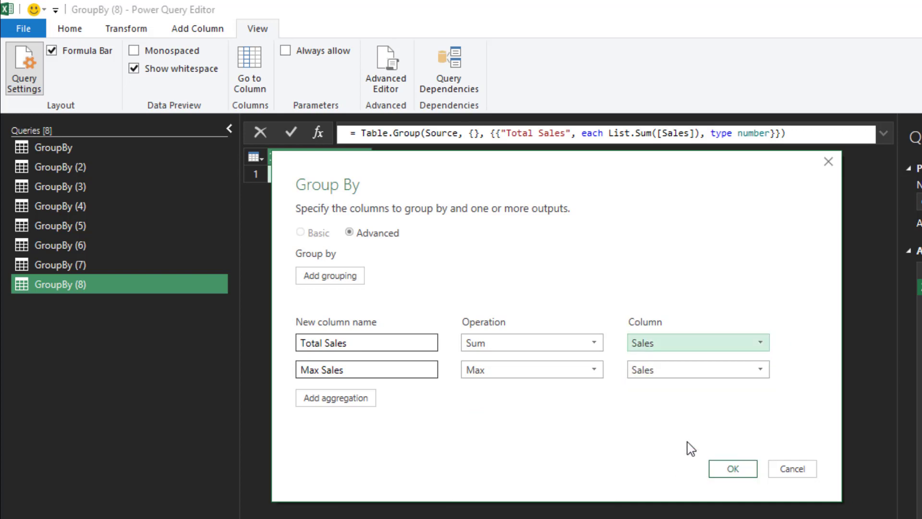
left_click(732, 469)
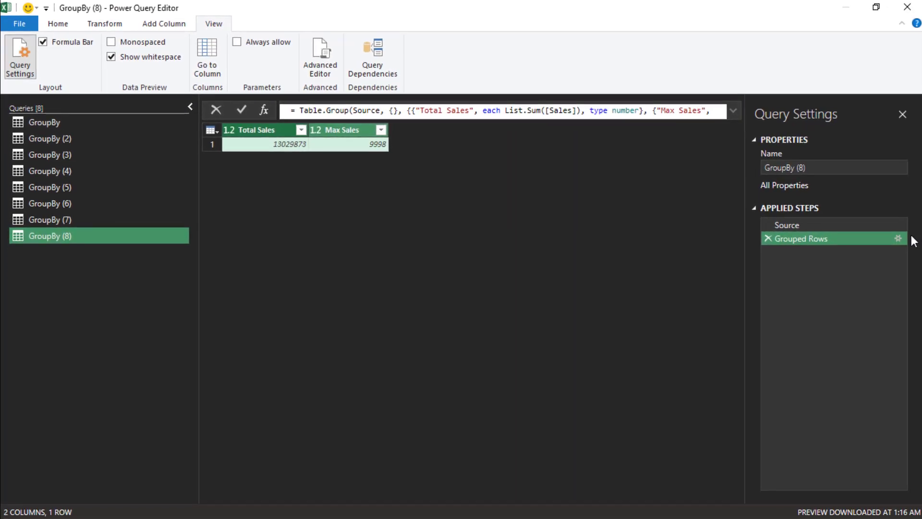
Reopen the Grouped Rows step and add a grouping on the SalesRep column
left_click(898, 238)
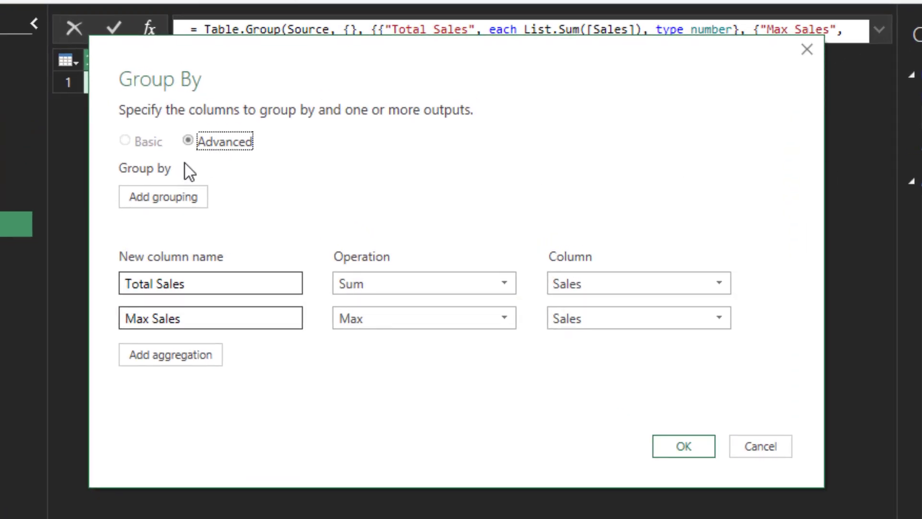
left_click(151, 197)
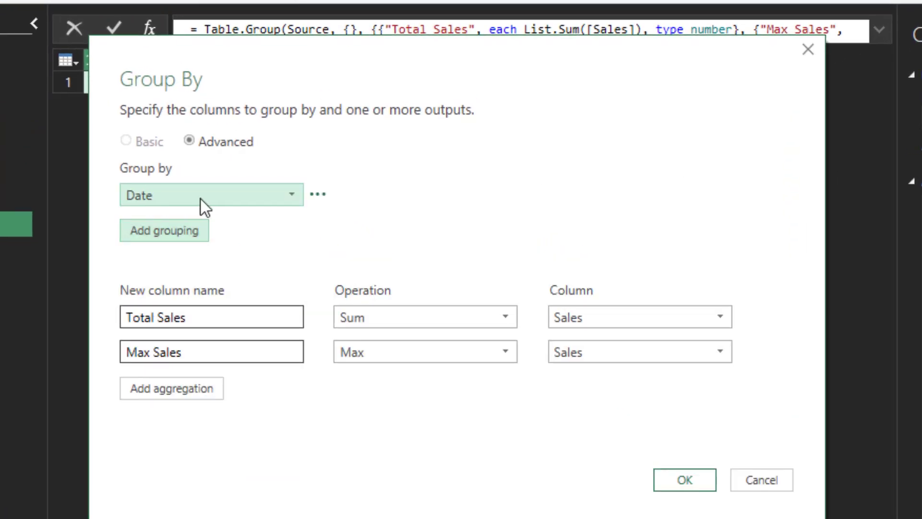
left_click(215, 198)
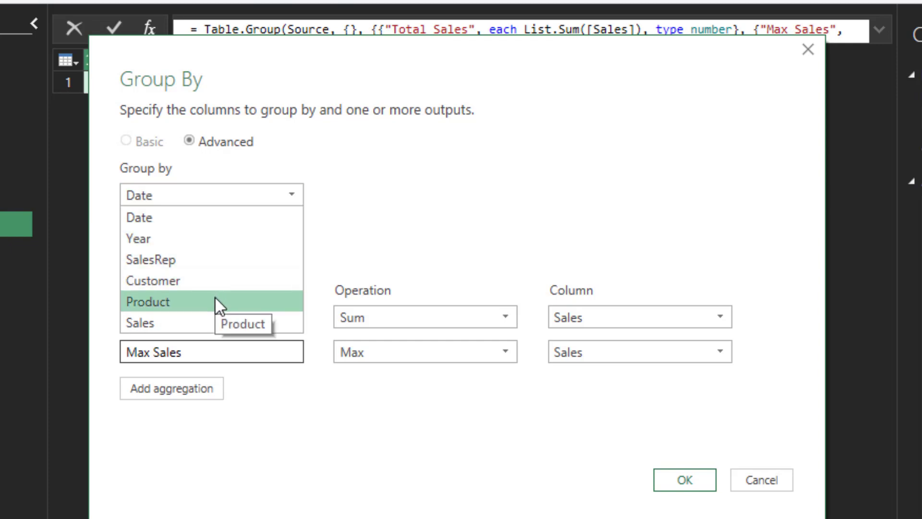
left_click(206, 263)
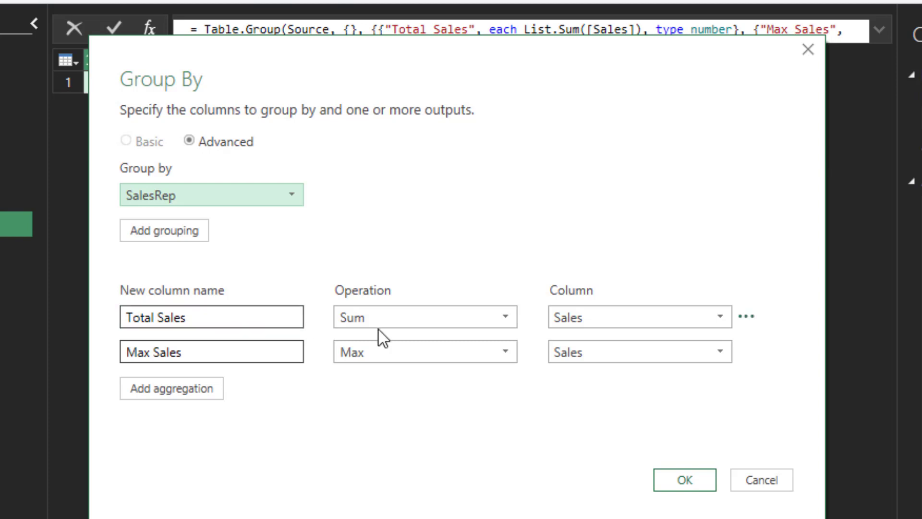
Rename the Max Sales aggregation as All Rows, set its operation to All Rows, and apply the grouping
triple_click(226, 346)
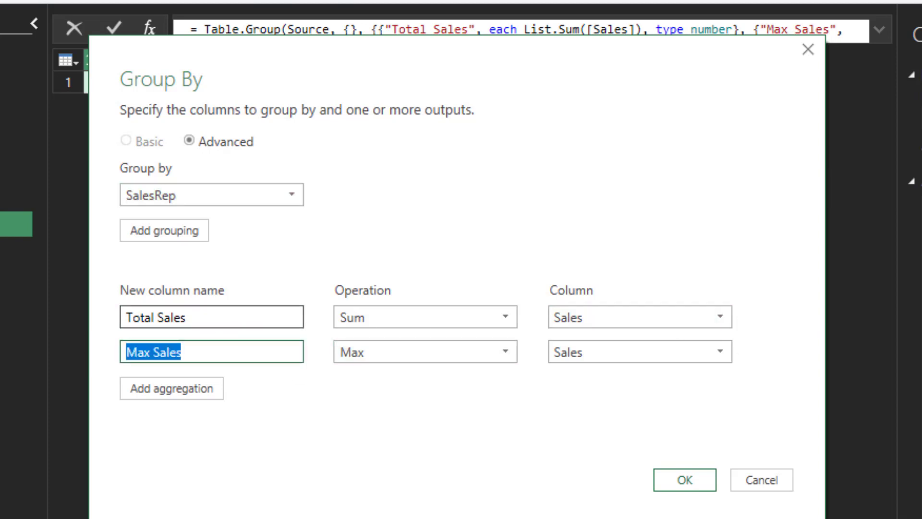
type("All")
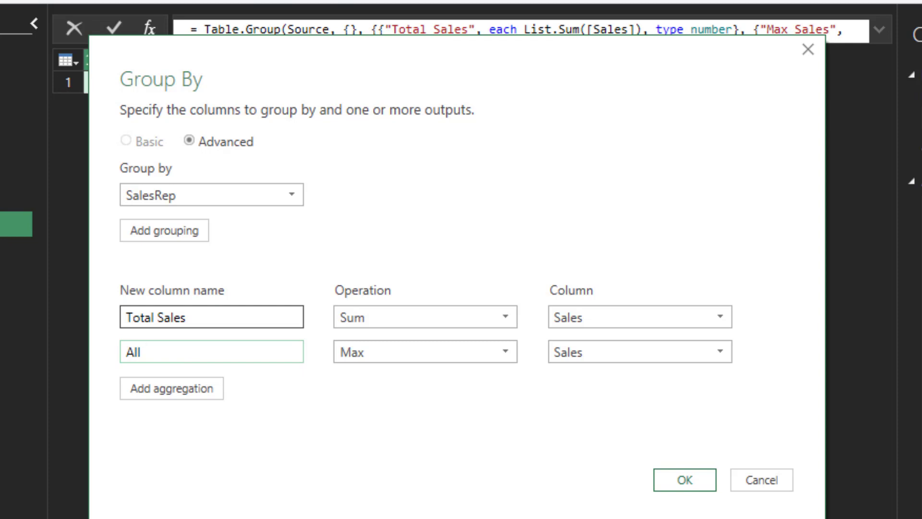
type(" Rows")
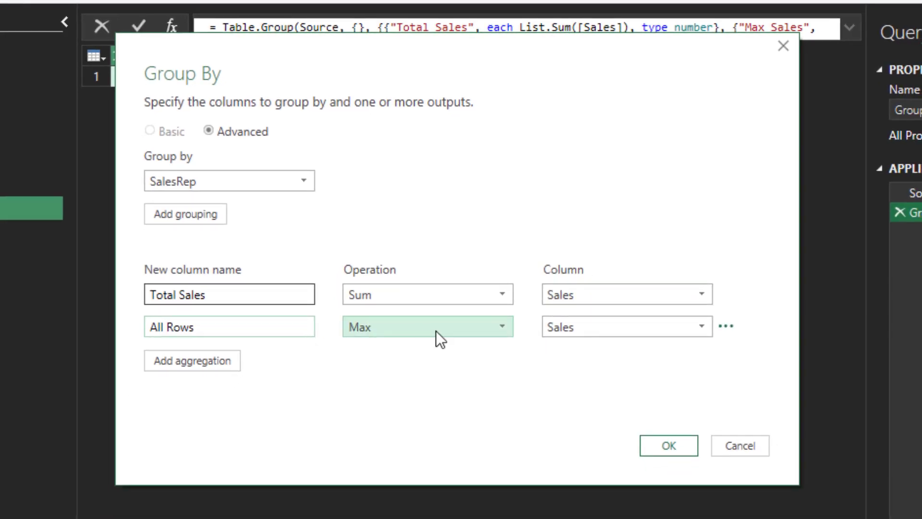
left_click(436, 330)
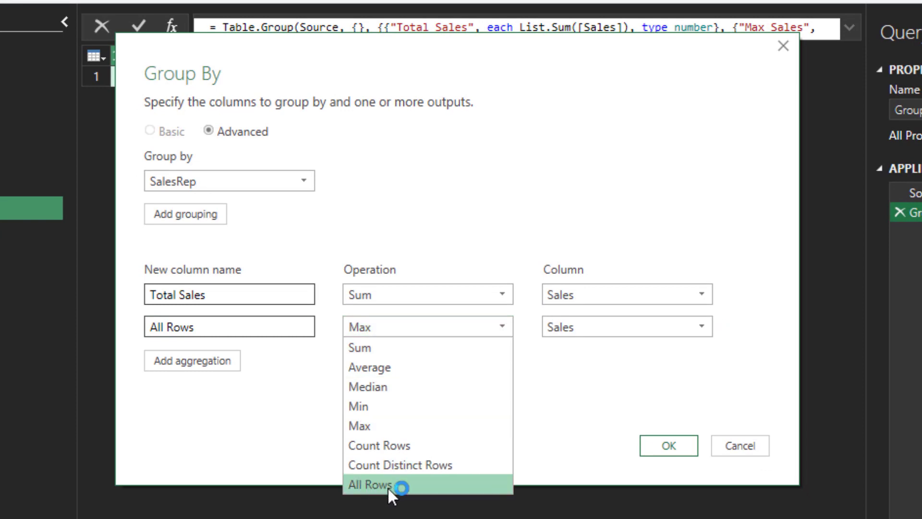
left_click(405, 485)
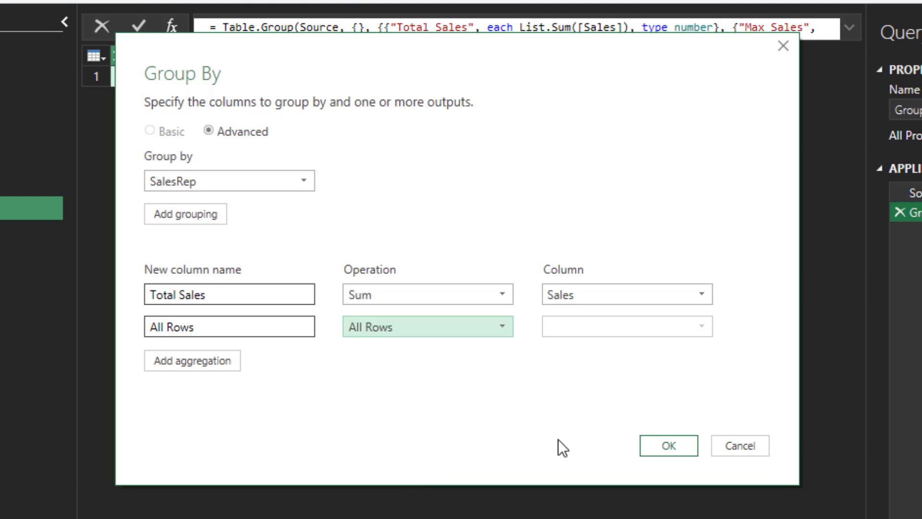
left_click(674, 449)
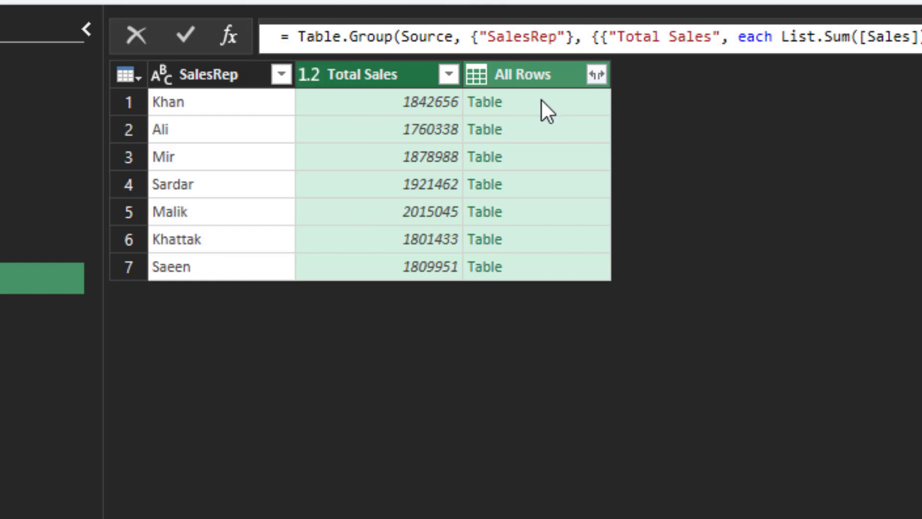
Preview the nested tables in the first two All Rows cells and view the column's expand options without expanding it
left_click(540, 105)
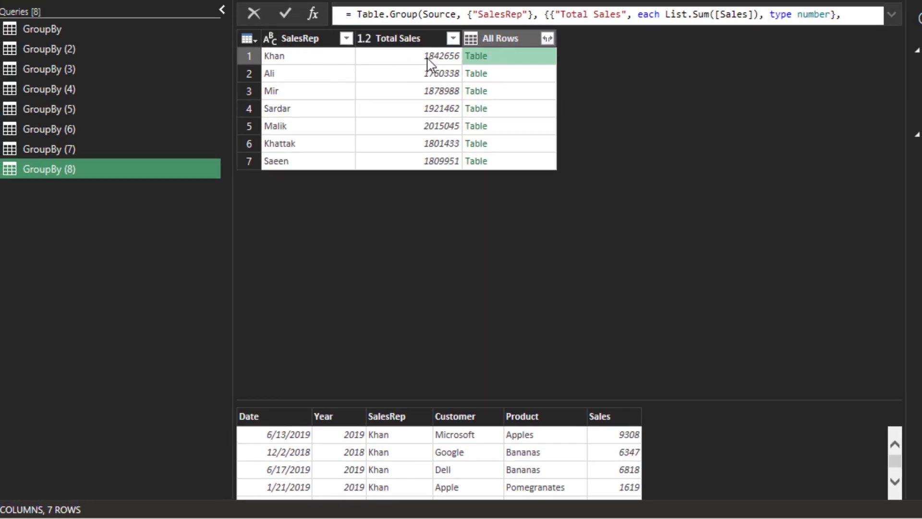
left_click(518, 74)
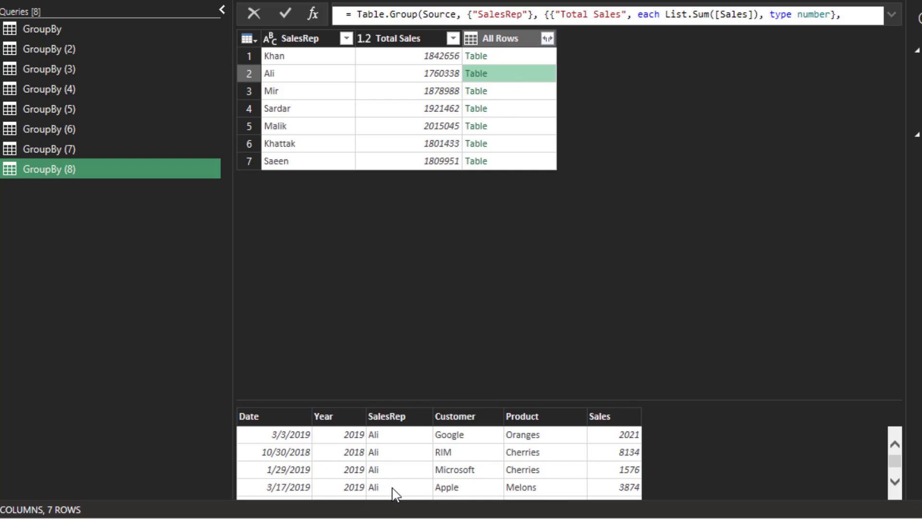
left_click(547, 38)
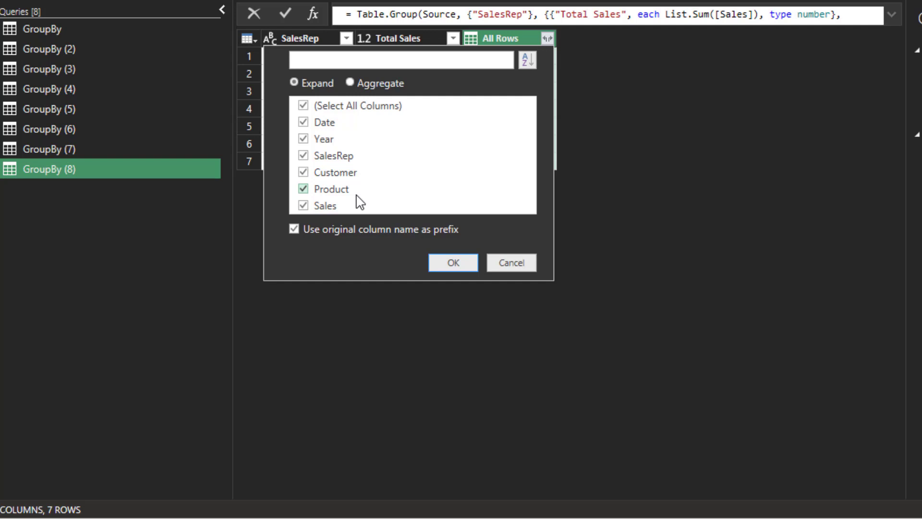
left_click(510, 268)
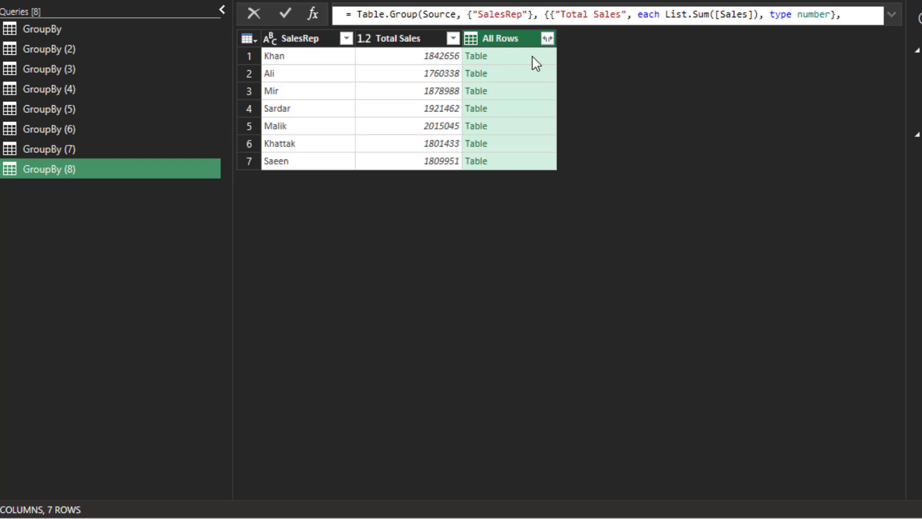
Start a custom column on the grouped query and name it Max Sales
left_click(152, 25)
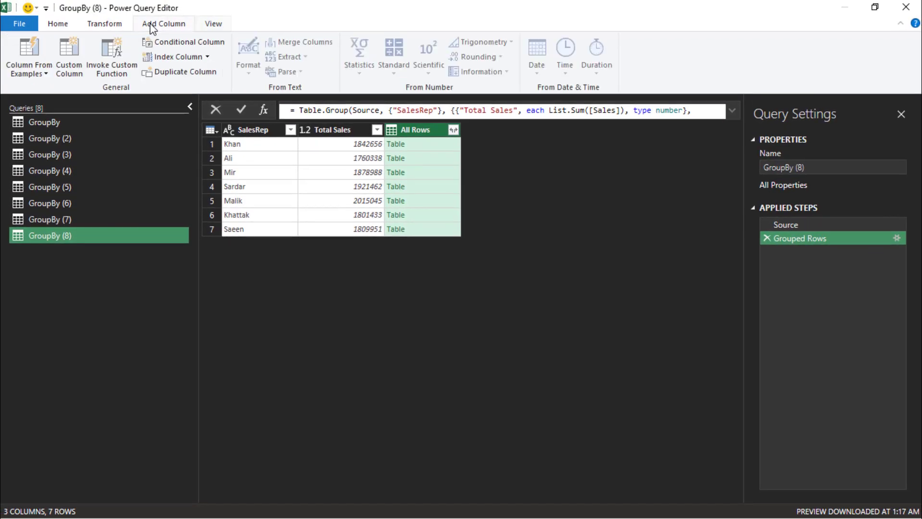
left_click(70, 70)
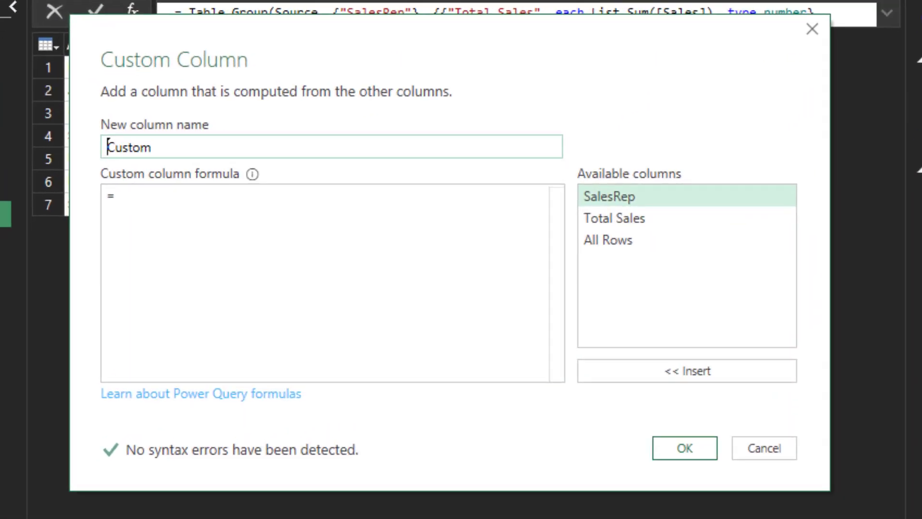
key("ctrl+a")
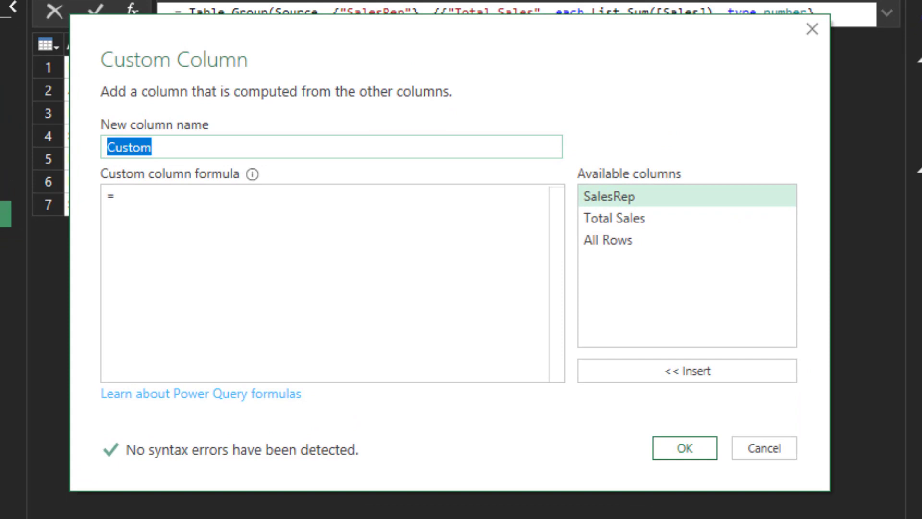
type("Max Sales")
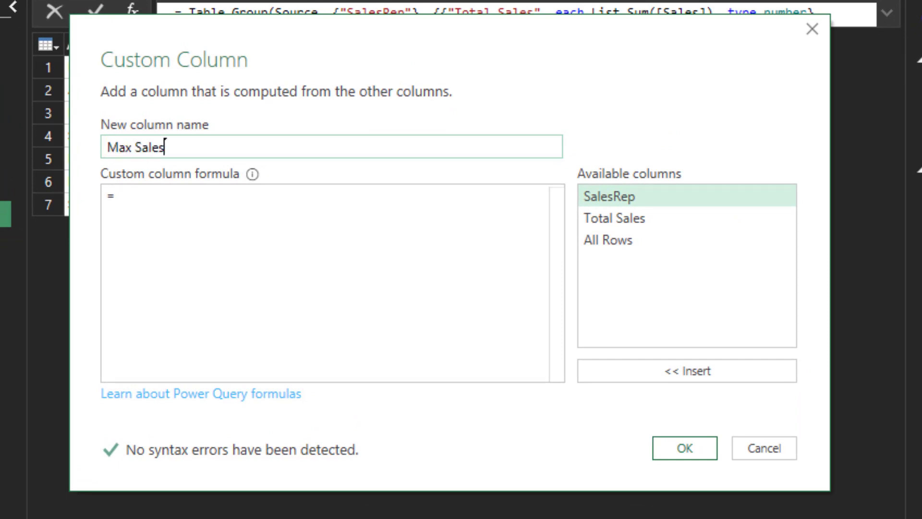
key("Tab")
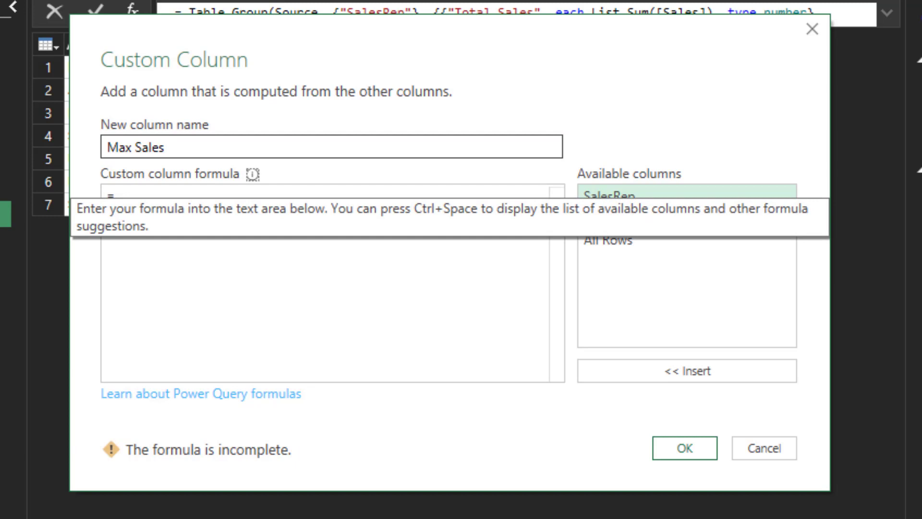
Begin the custom column formula with the Table.Max function and its opening parenthesis
left_click(215, 220)
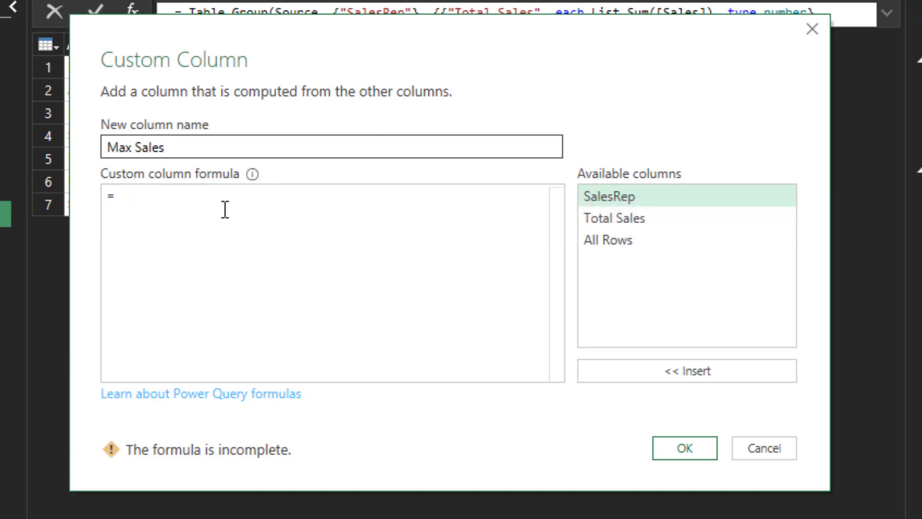
type("Ta")
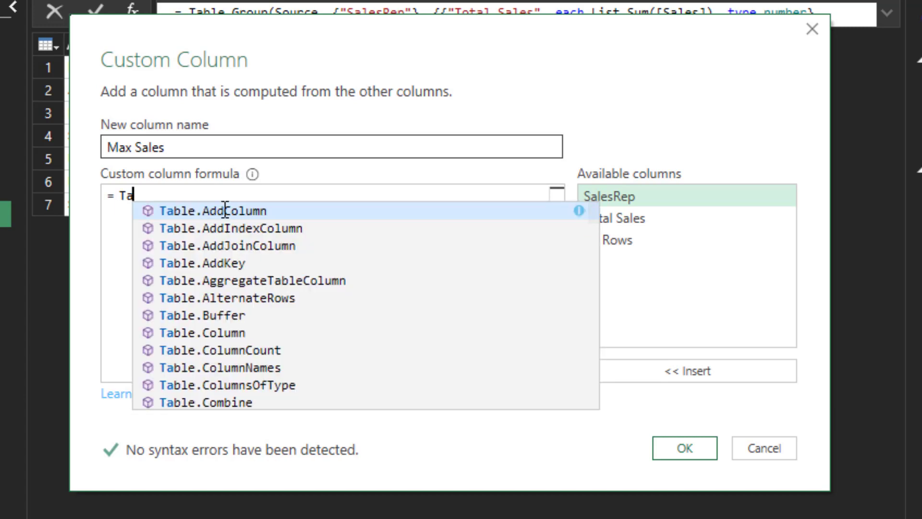
type("b")
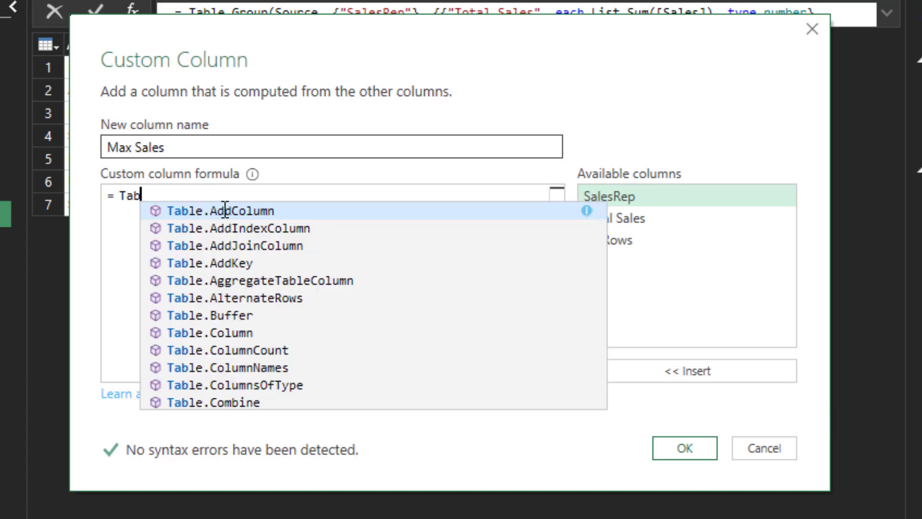
type("le.Ma")
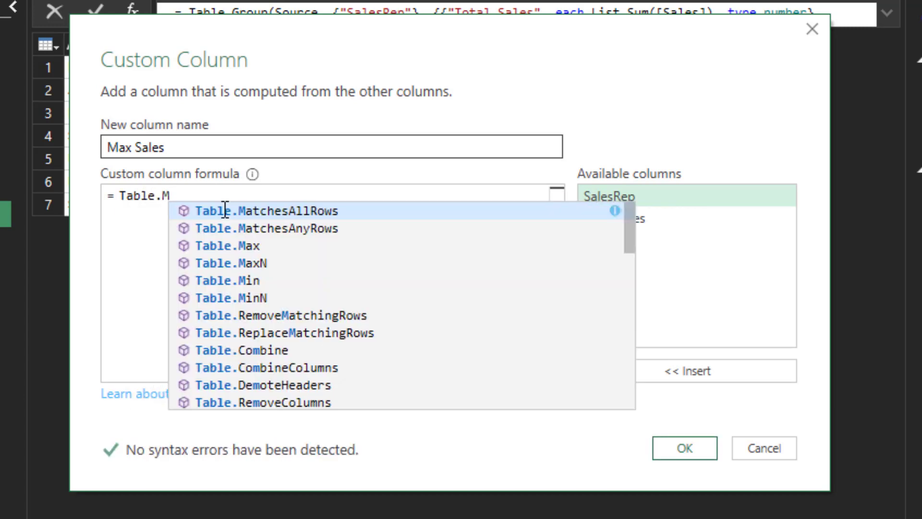
key("Down")
key("Down")
key("Tab")
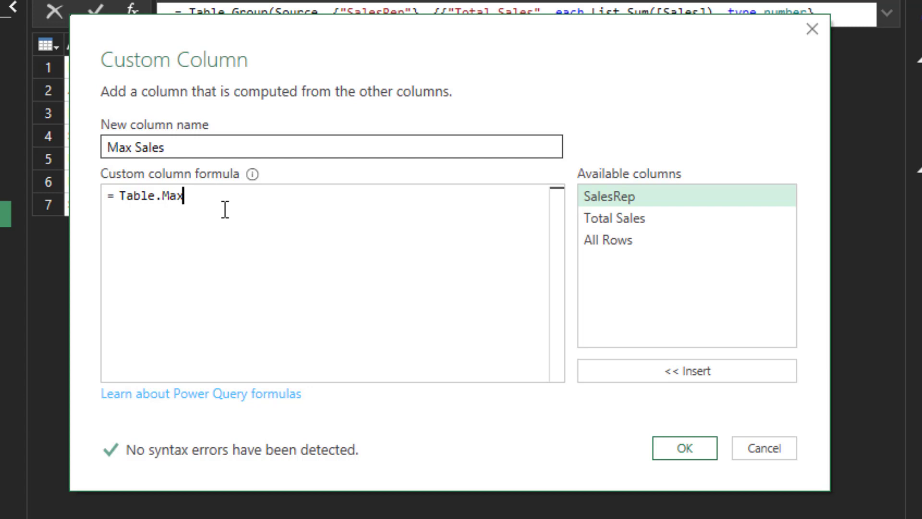
type("(")
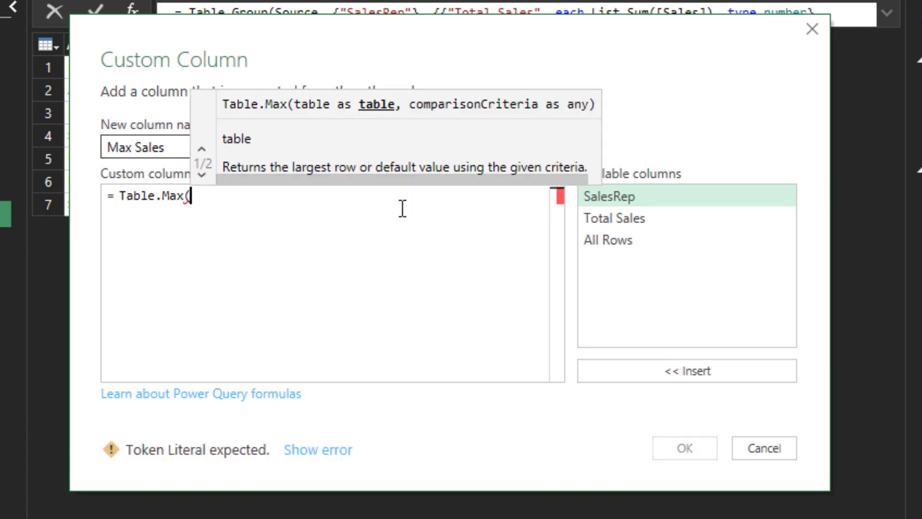
Supply the All Rows column once as Table.Max's table argument, moving the dialog off the data and deleting the duplicate reference
left_click_drag(524, 19, 647, 166)
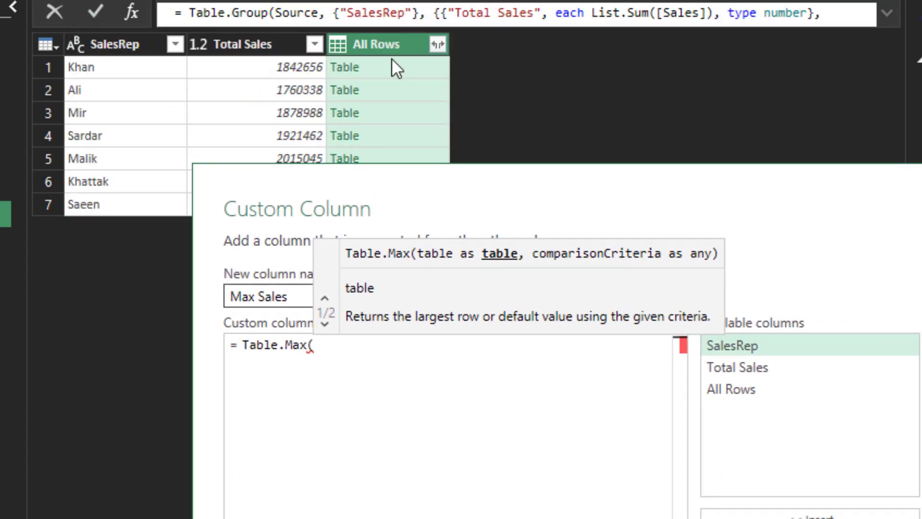
double_click(746, 389)
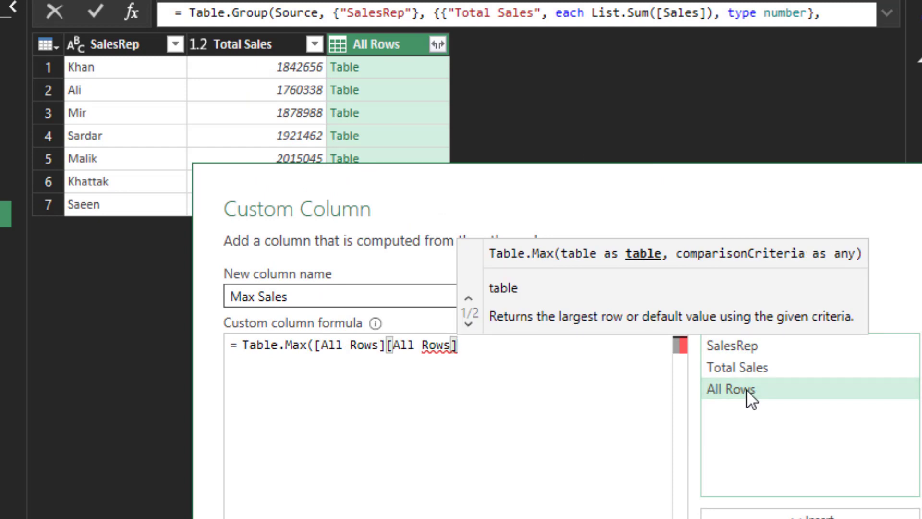
key("BackSpace")
key("BackSpace")
key("BackSpace")
key("BackSpace")
key("BackSpace")
key("BackSpace")
key("BackSpace")
key("BackSpace")
key("BackSpace")
key("BackSpace")
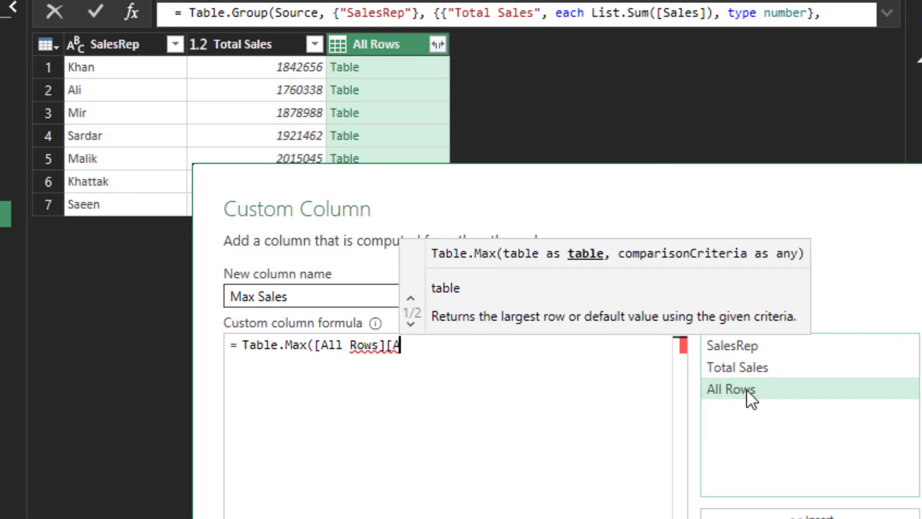
Complete the formula as Table.Max([All Rows],"Sales") and create the custom column
type(",")
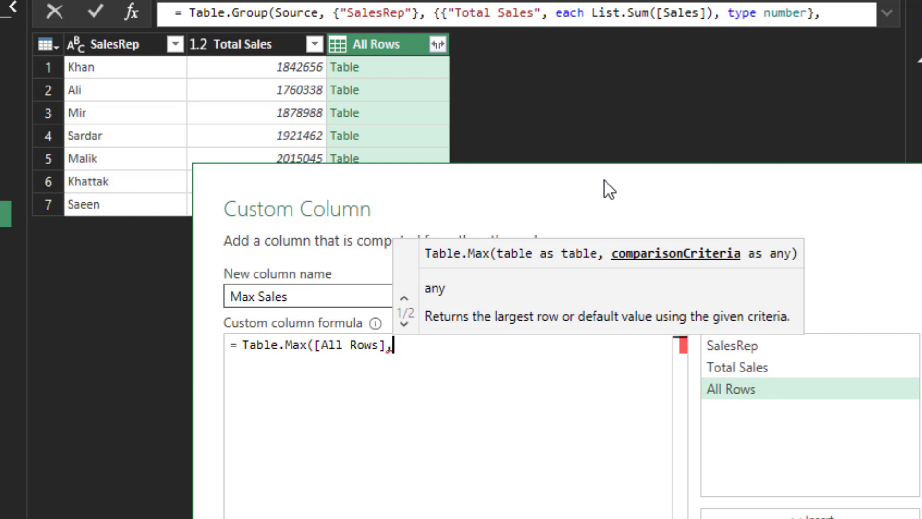
type("\"Sales\"")
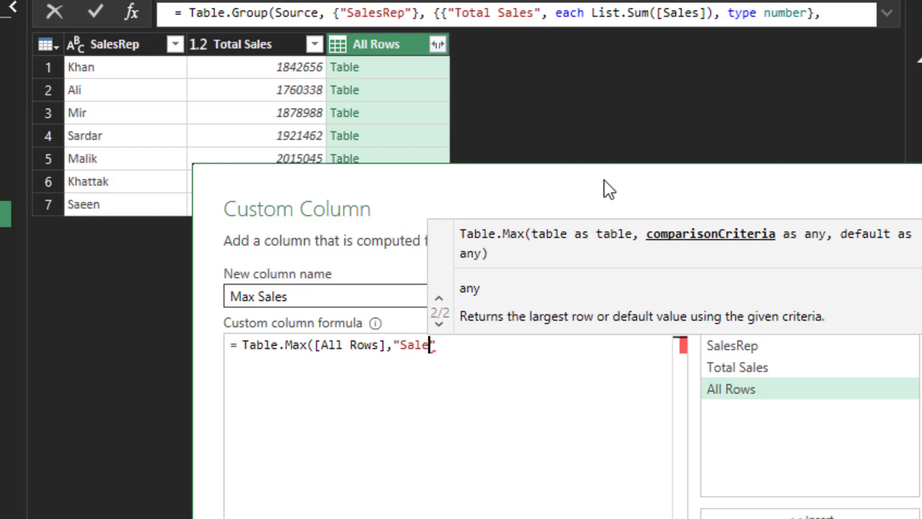
key("Right")
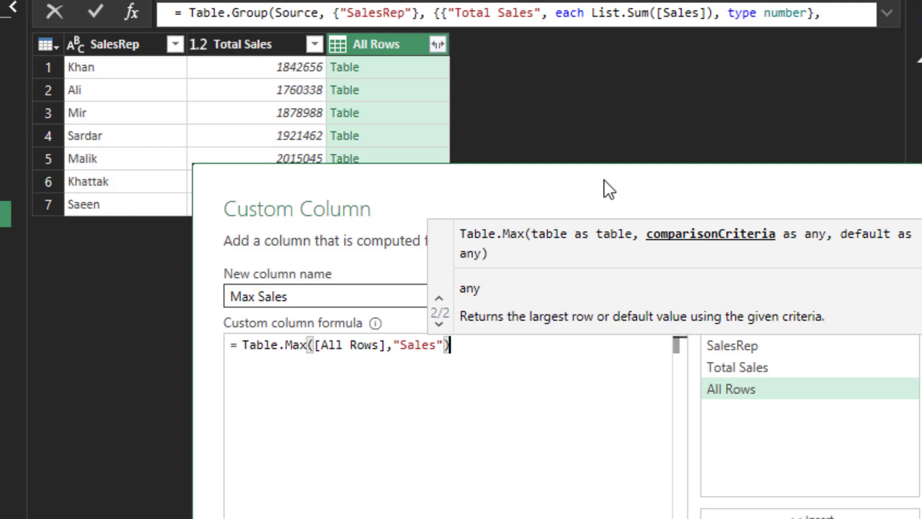
type(")")
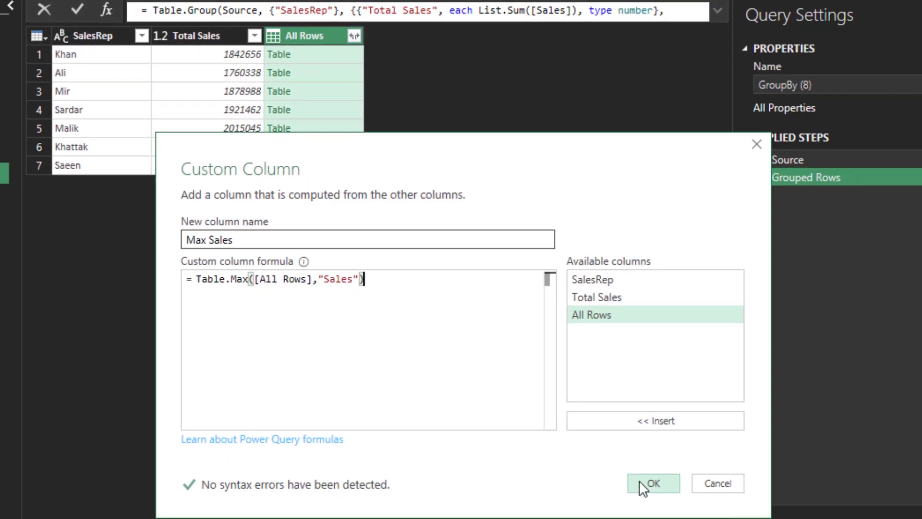
left_click(636, 482)
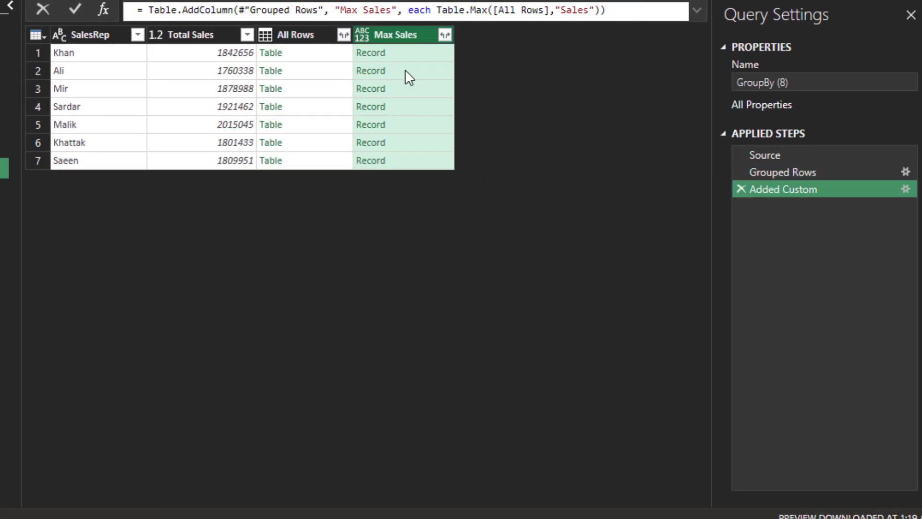
Preview the records in the first two Max Sales cells, enlarging the preview area to show all fields
left_click(405, 53)
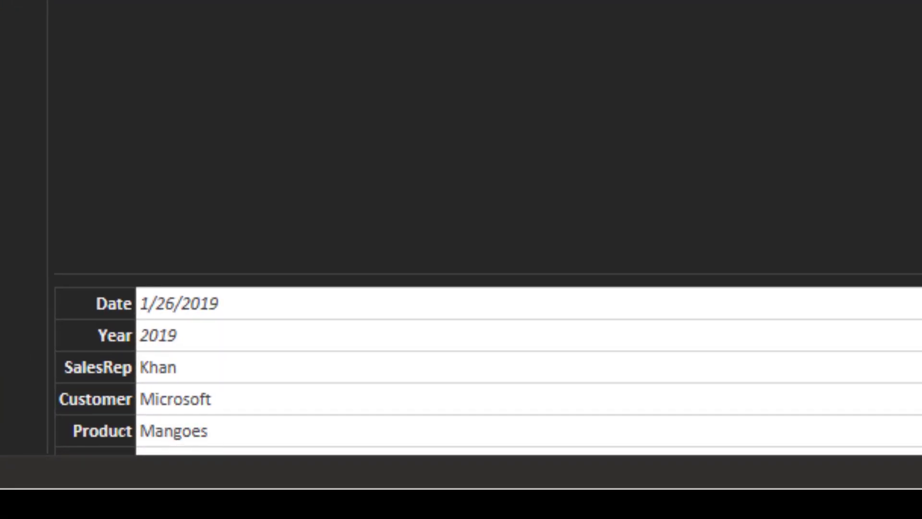
left_click_drag(917, 275, 917, 92)
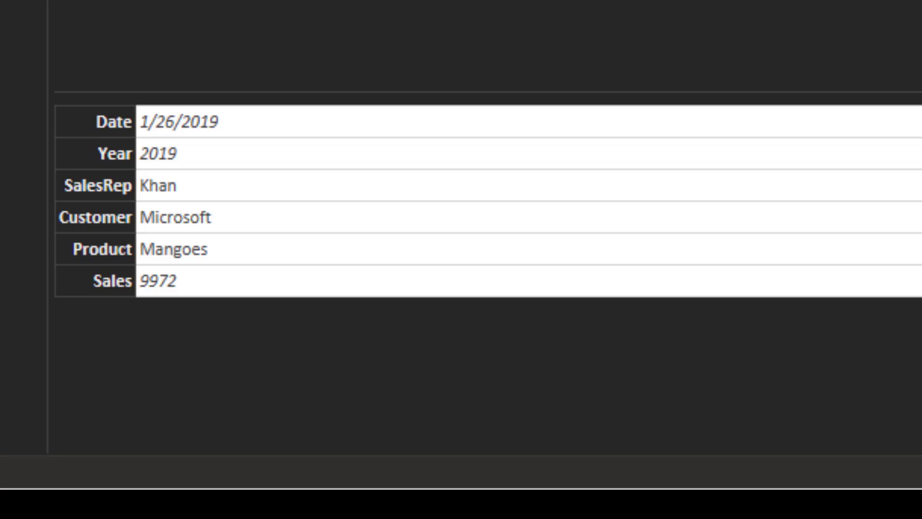
key("Down")
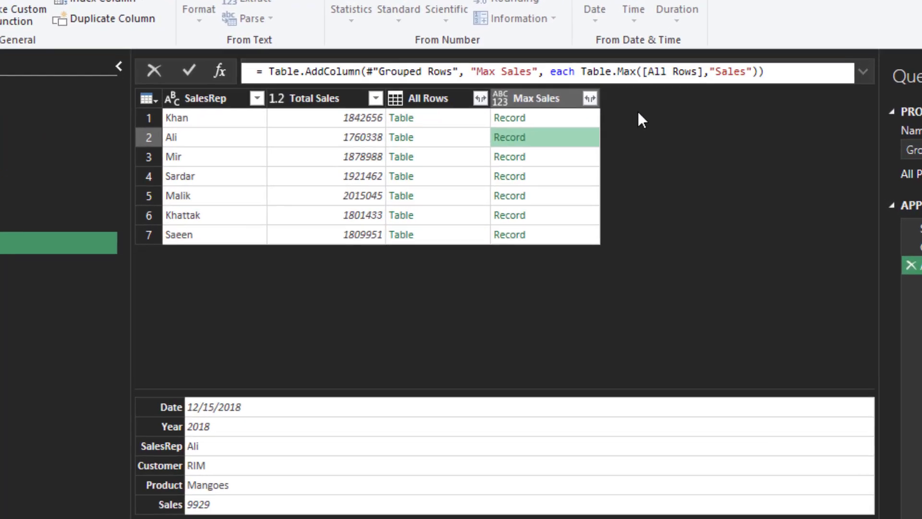
Expand the Max Sales column into Date, Customer, Product and Sales only, without the original column name as prefix
left_click(537, 127)
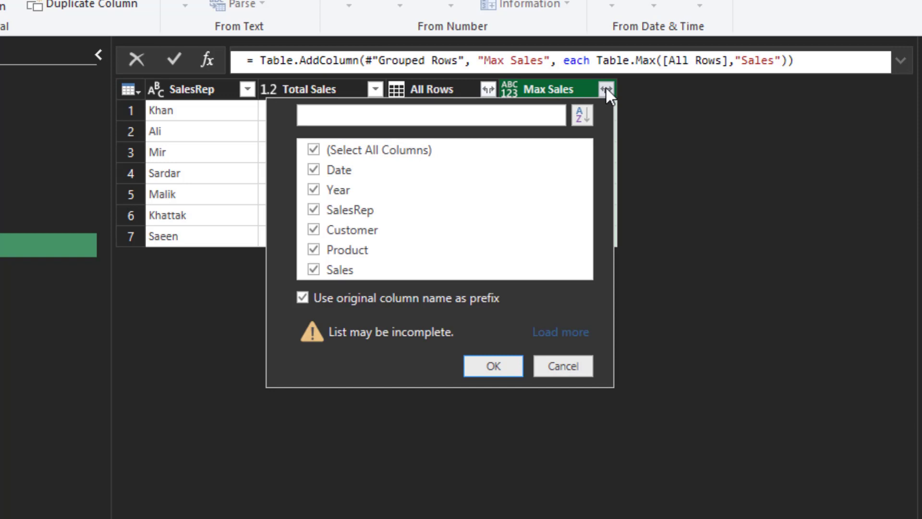
left_click(313, 150)
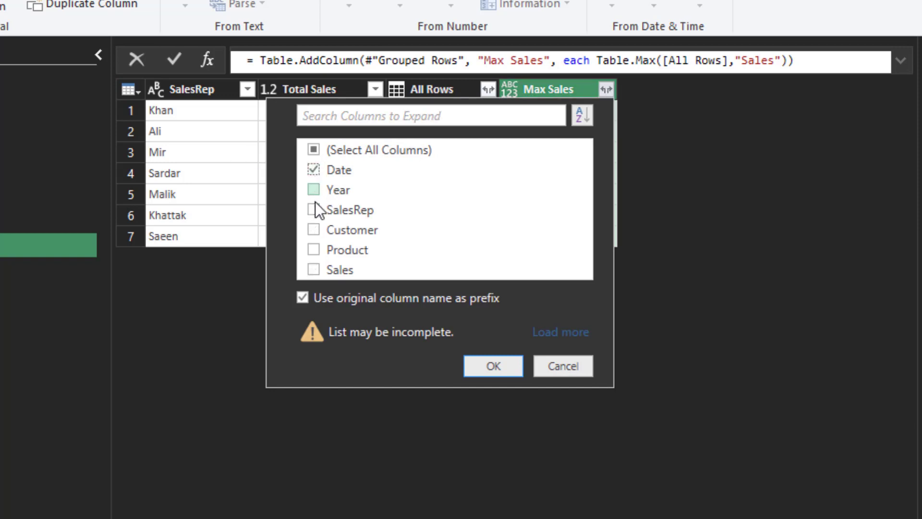
left_click(313, 230)
left_click(303, 298)
left_click(482, 371)
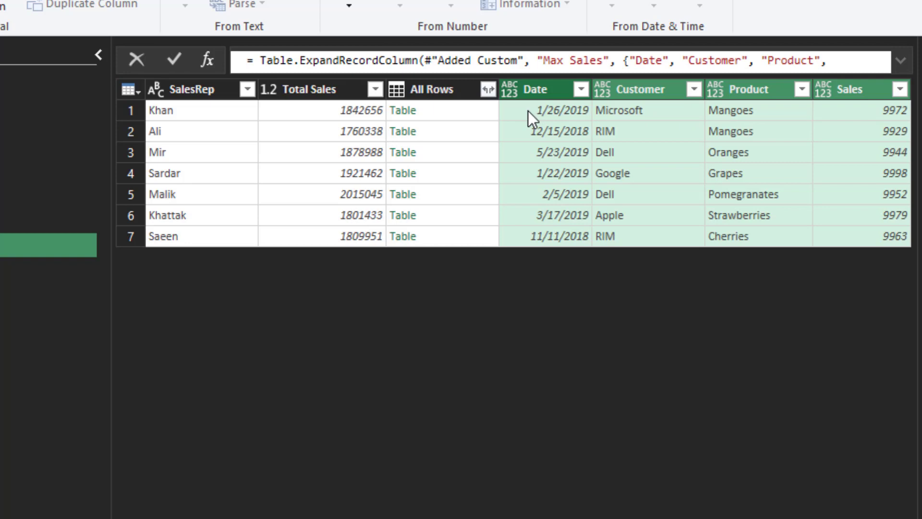
Set the expanded columns' data types: Date to Date, Customer and Product to Text, and Sales to Whole Number
left_click(509, 91)
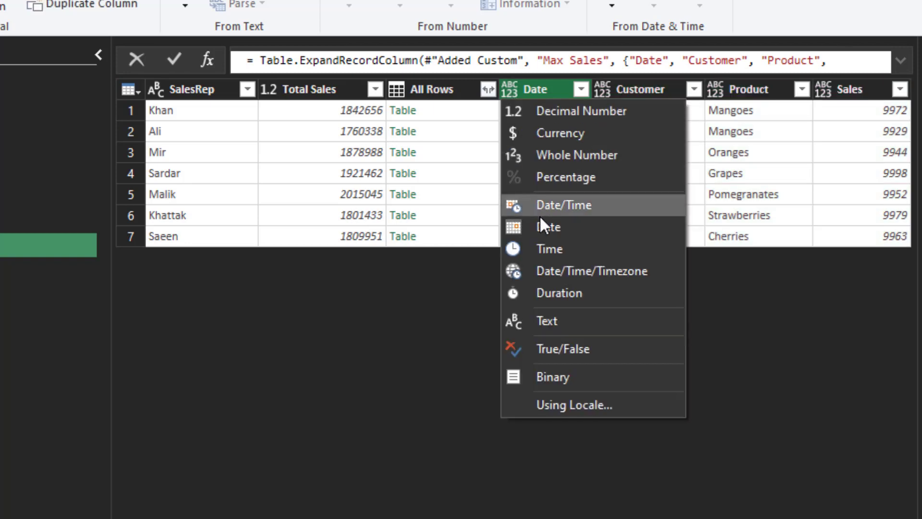
left_click(547, 227)
left_click(601, 89)
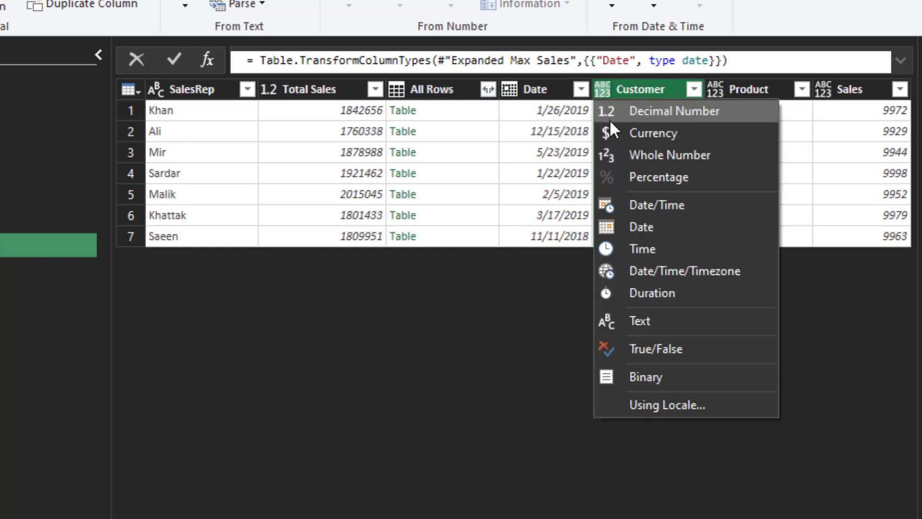
left_click(634, 320)
left_click(837, 159)
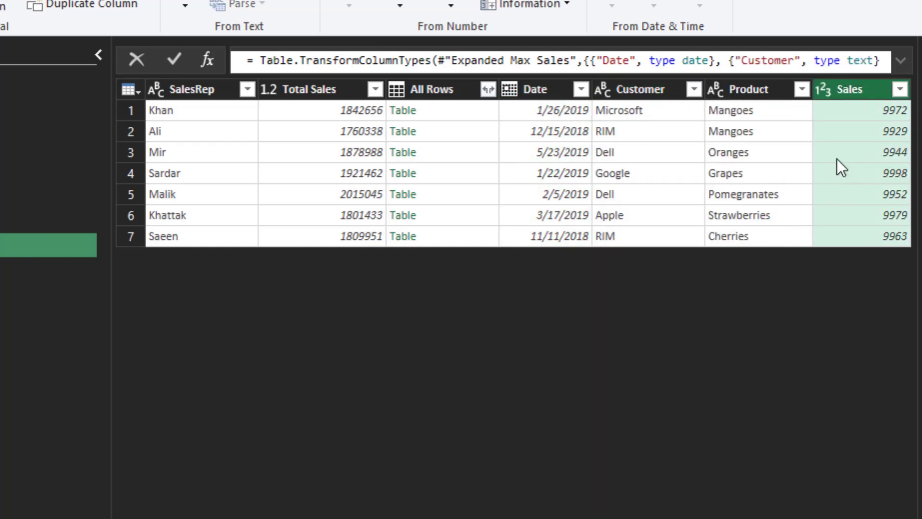
Remove the All Rows column from the query
left_click(448, 93)
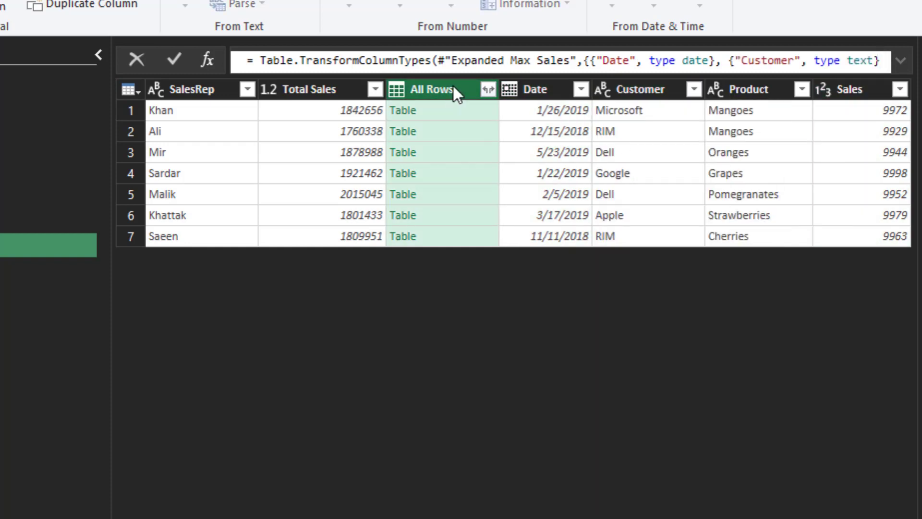
right_click(453, 85)
left_click(475, 125)
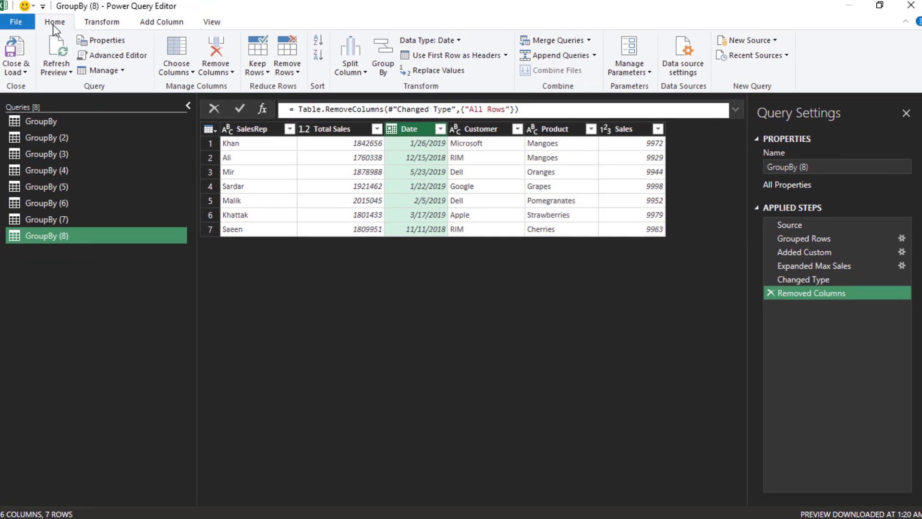
Close the query editor and load GroupBy (8) as a table on a new worksheet in Excel
left_click(16, 71)
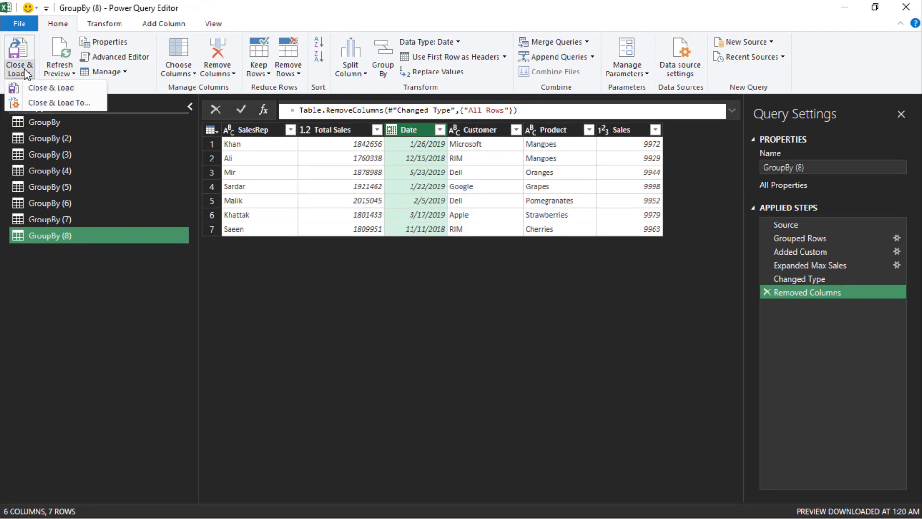
left_click(34, 102)
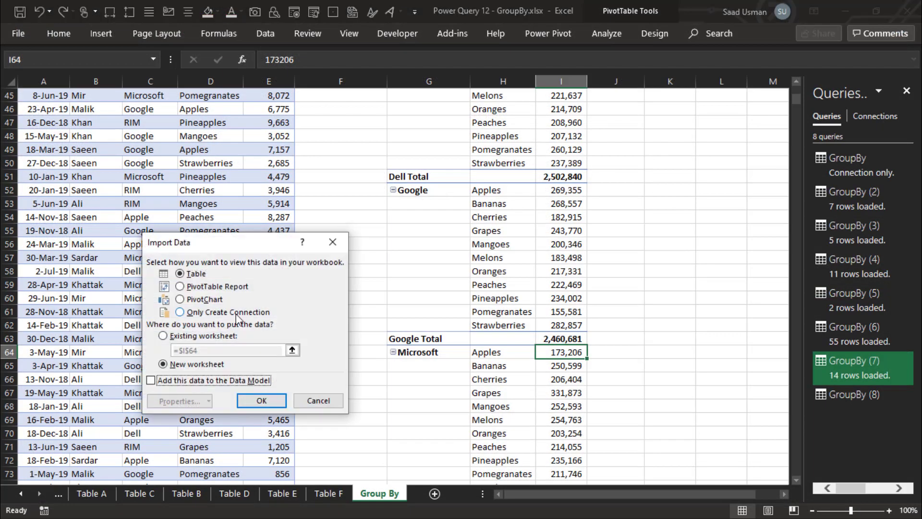
left_click(271, 404)
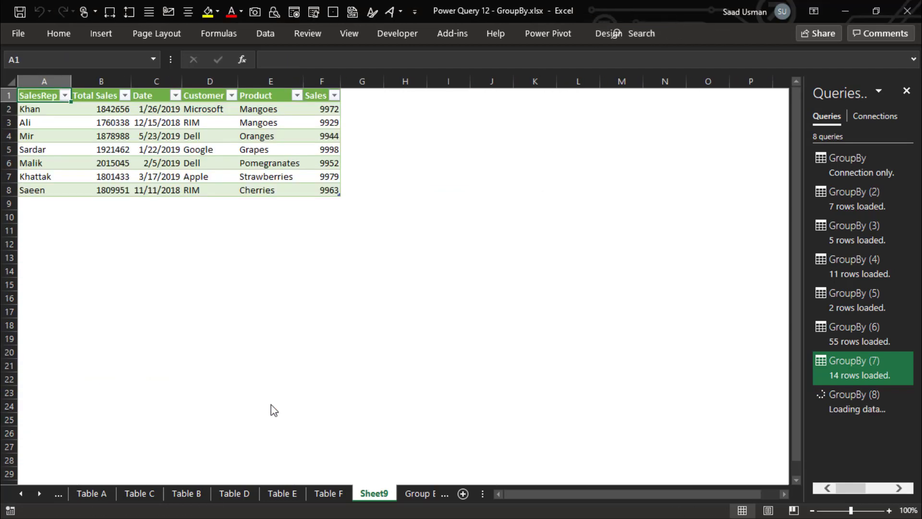
Format the Total Sales values as Number with 0 decimal places and a thousands separator
left_click(112, 109)
key("ctrl+shift+Down")
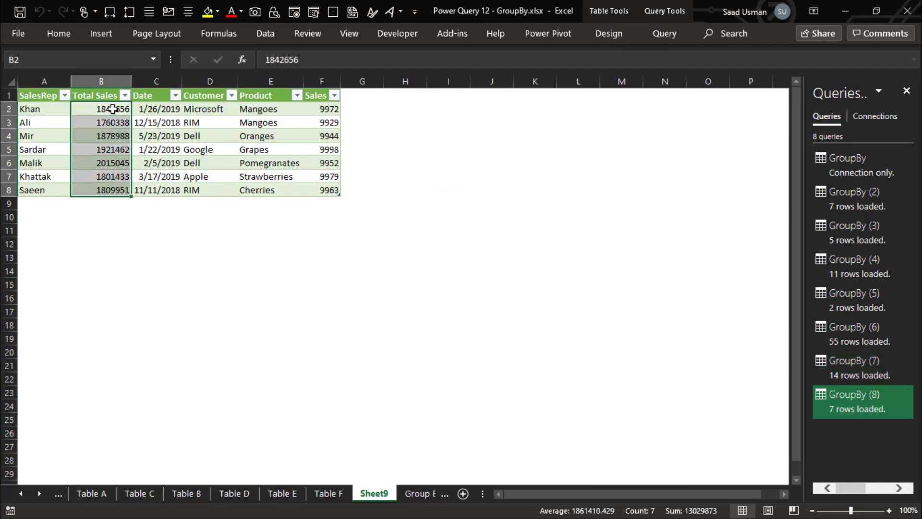
key("ctrl+1")
key("Tab")
key("Down")
key("Tab")
type("0")
key("Tab")
key("space")
key("Tab")
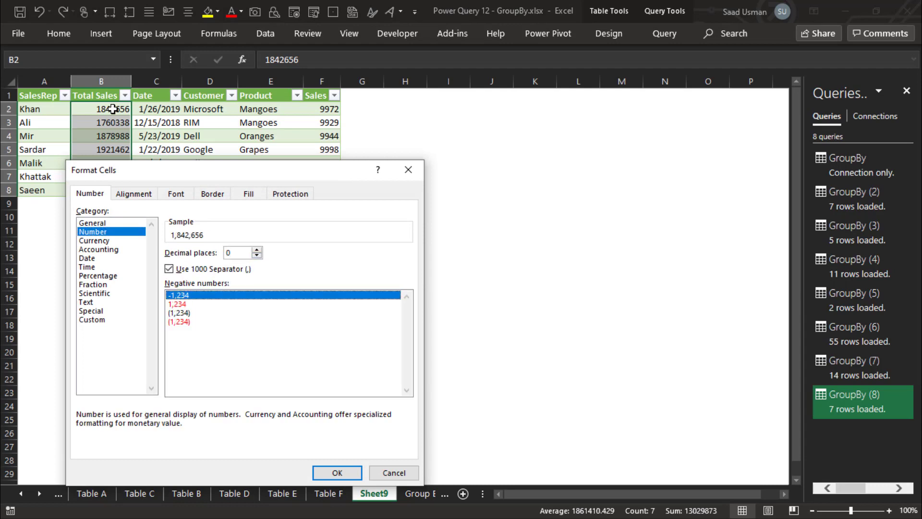
key("Down")
key("Down")
key("Return")
Repeat the same number format on the Sales column values, F2 through F8
key("Right")
key("Right")
key("Right")
key("Right")
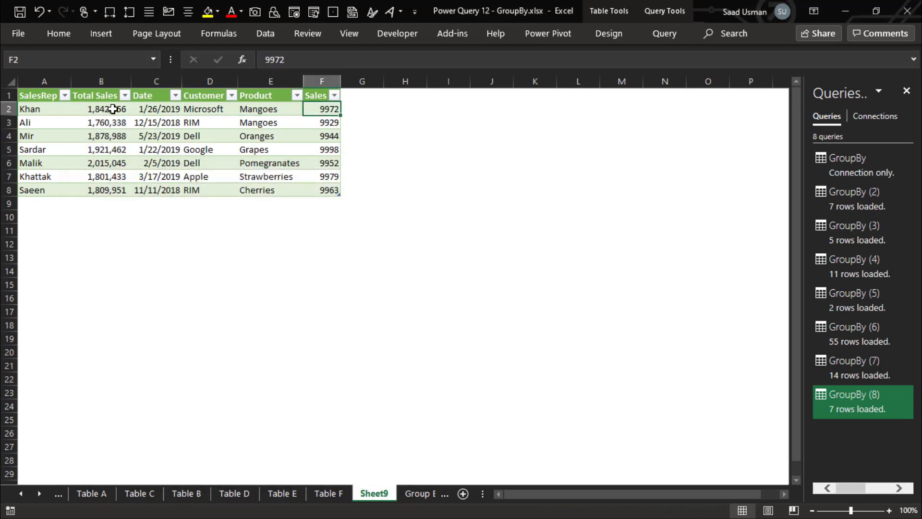
key("ctrl+shift+Down")
key("F4")
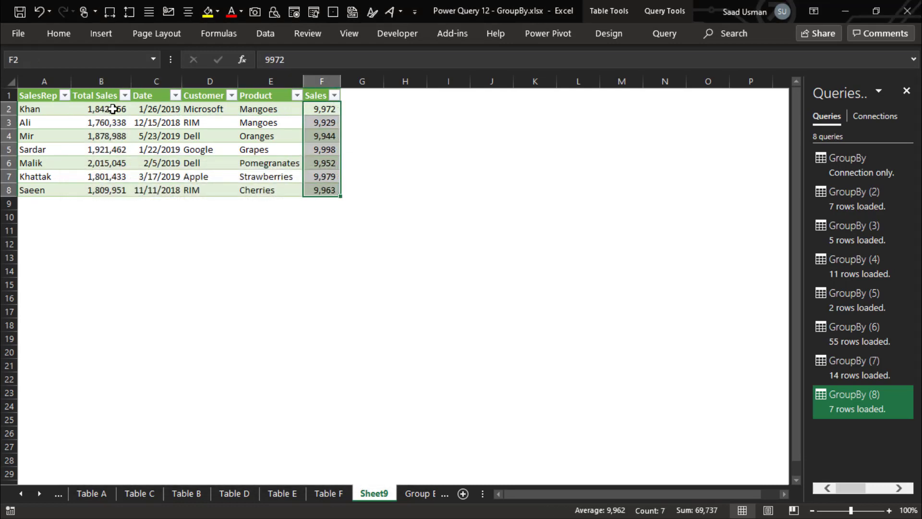
left_click(167, 228)
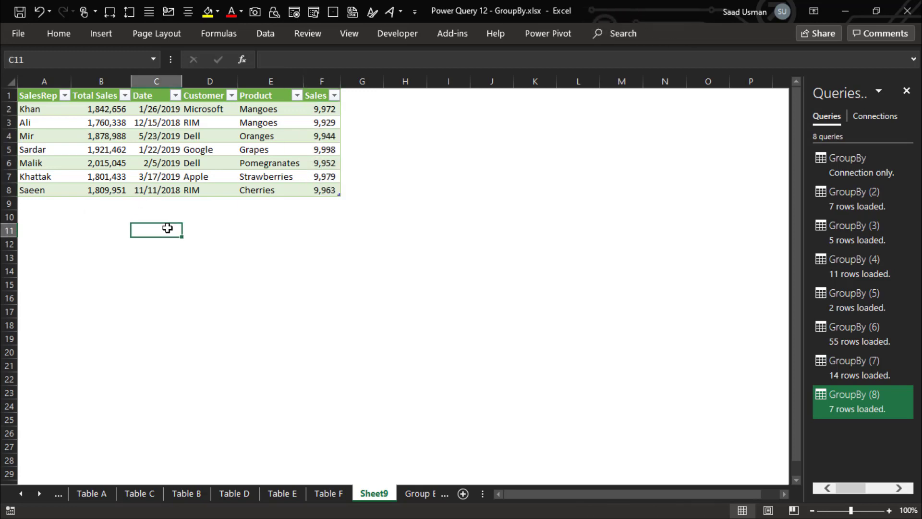
key("ctrl+Up")
key("ctrl+Up")
key("Down")
key("Right")
key("Right")
key("Right")
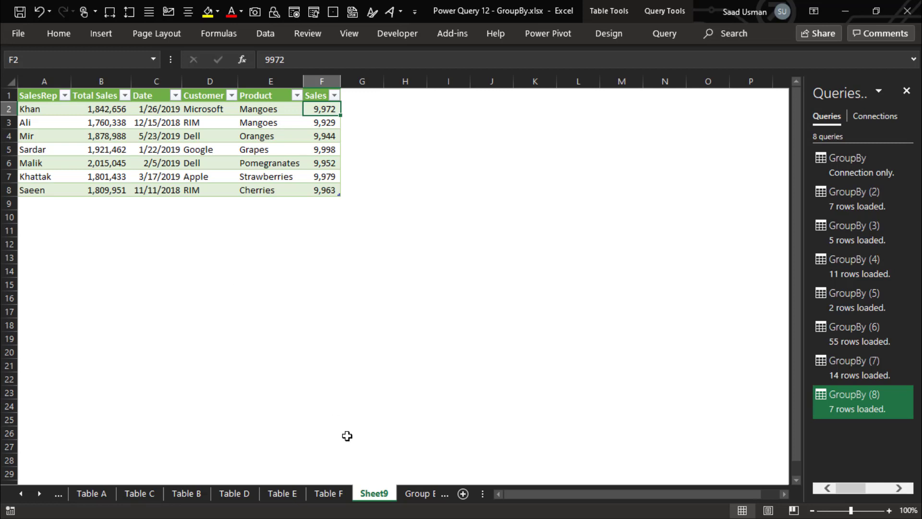
Rename the Sheet9 worksheet as Table G
double_click(369, 494)
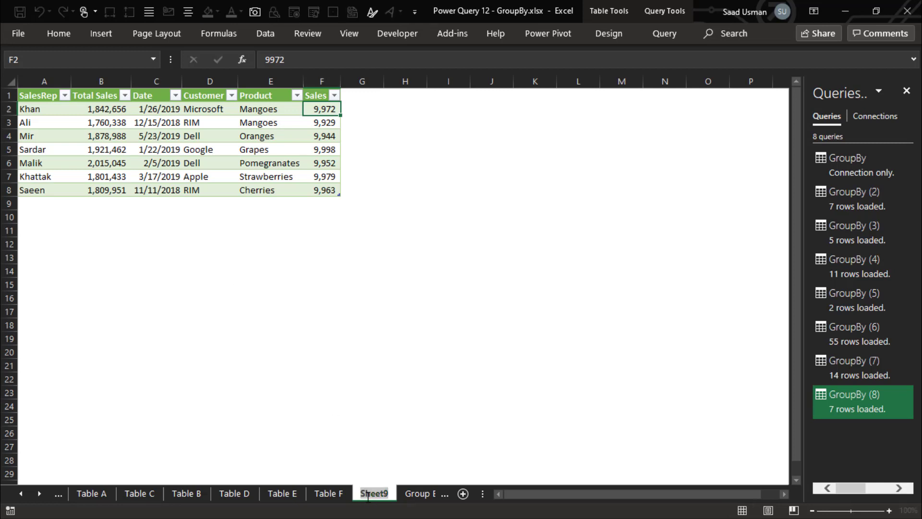
type("Table ")
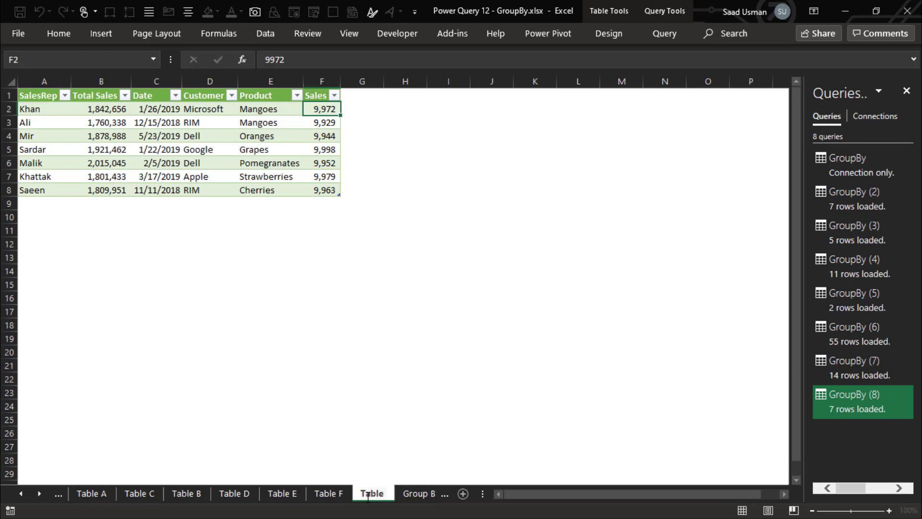
type("G")
key("Return")
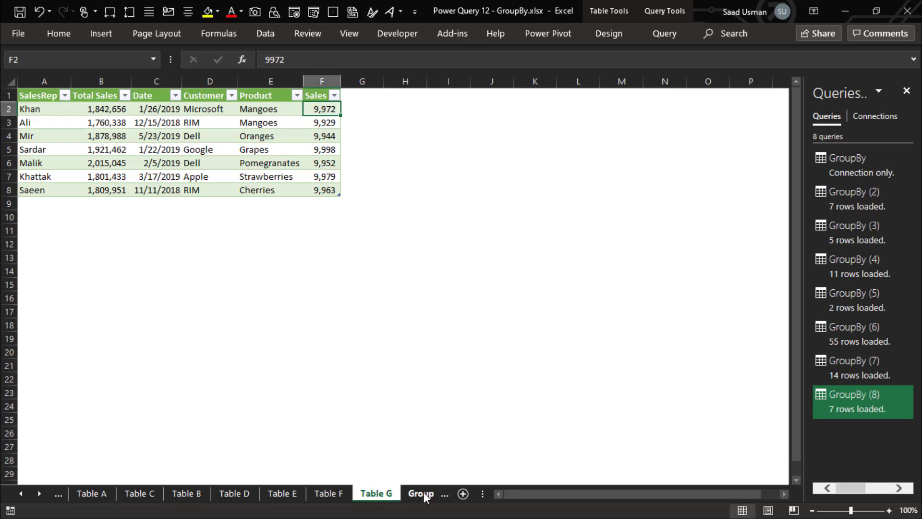
Reopen the Power Query Editor and create a new query that references the original GroupBy query
left_click(261, 33)
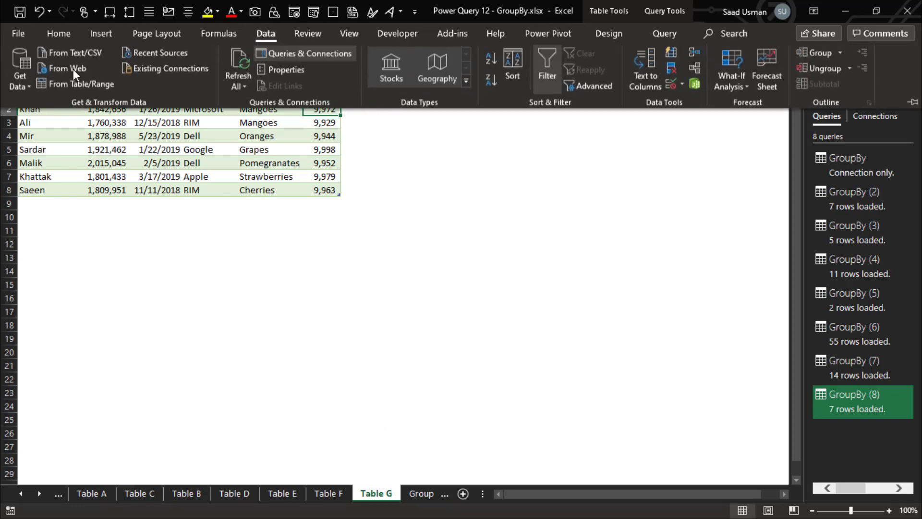
left_click(25, 76)
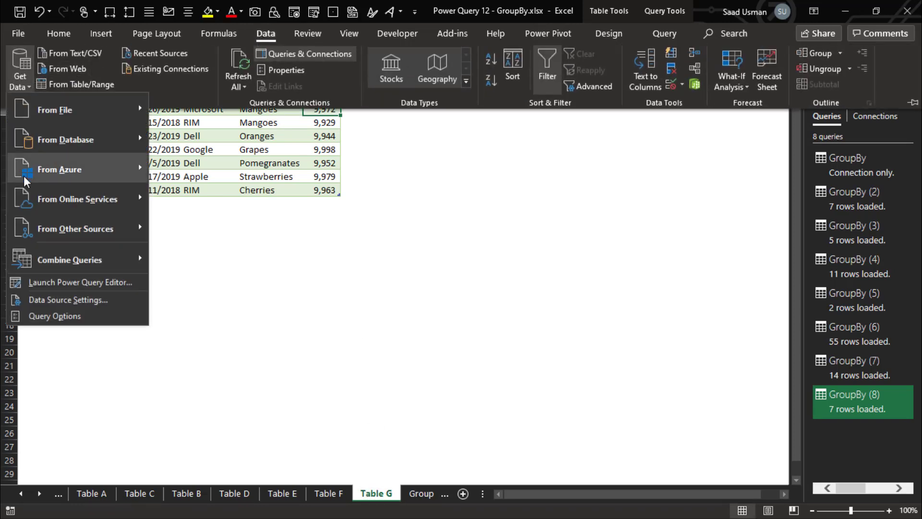
left_click(72, 282)
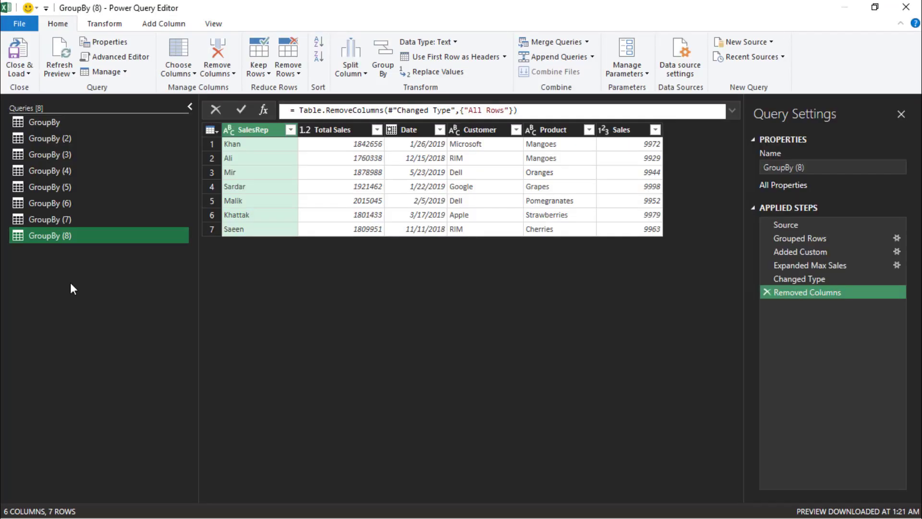
left_click(39, 120)
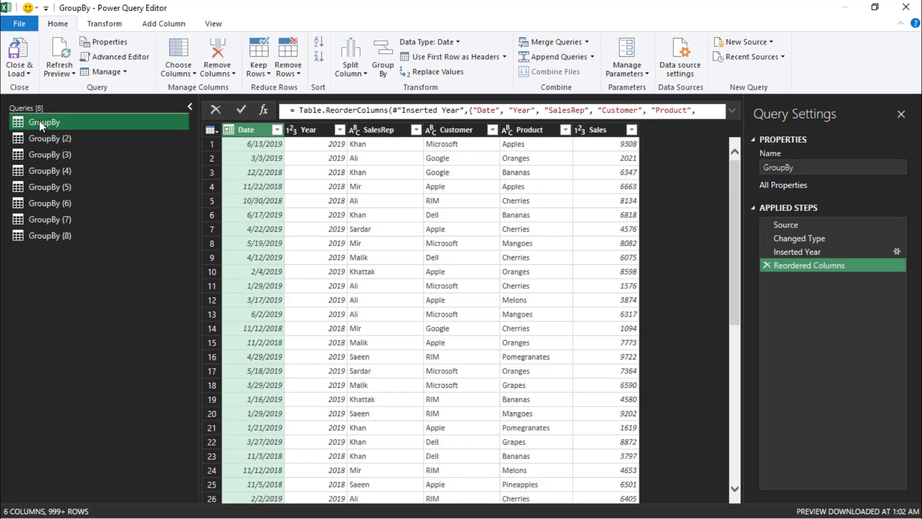
right_click(38, 120)
left_click(82, 211)
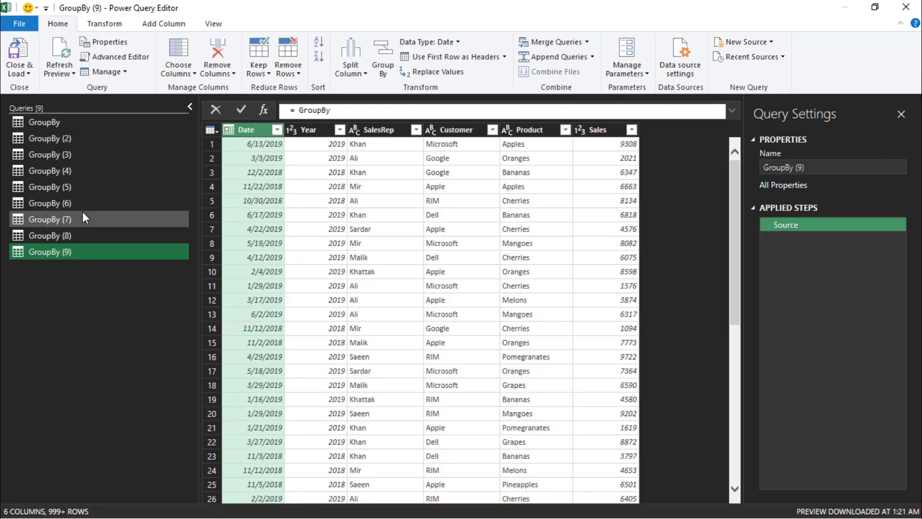
Group the new query by SalesRep in advanced mode with an All Rows aggregation named All Rows, and preview the first nested table
left_click(386, 132)
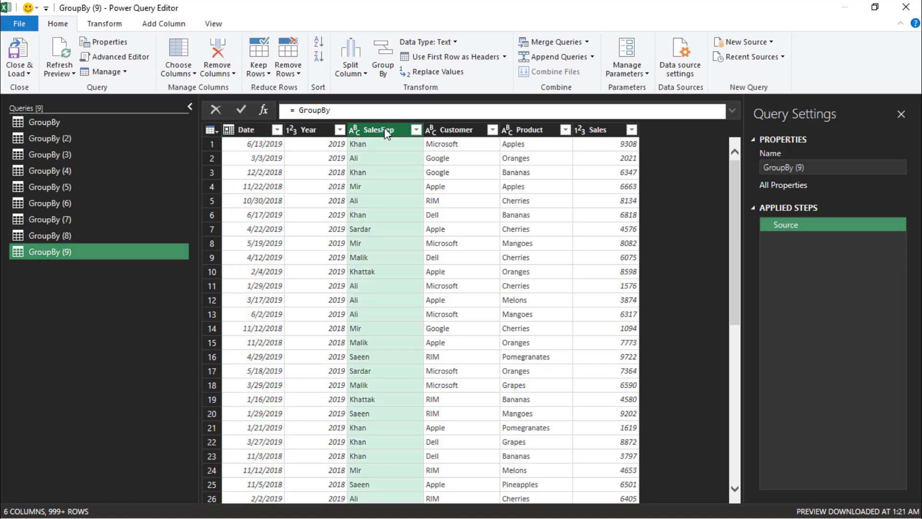
left_click(384, 68)
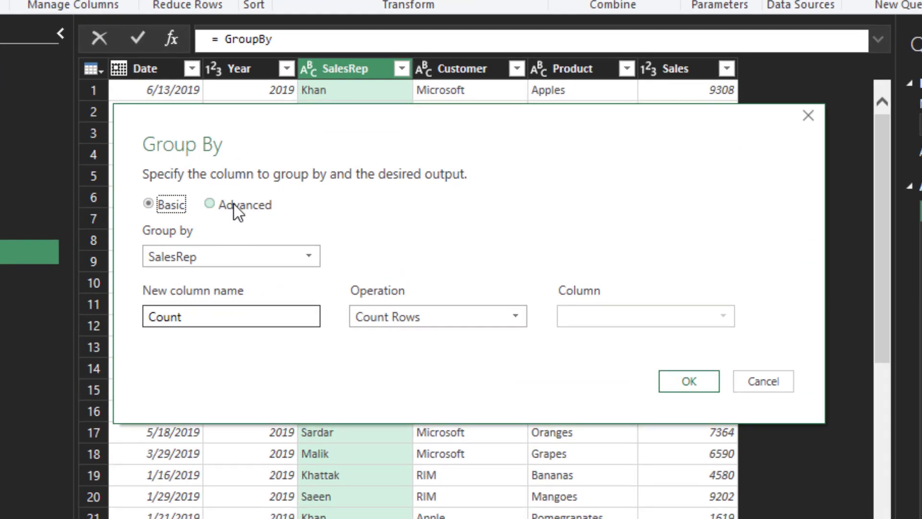
left_click(233, 203)
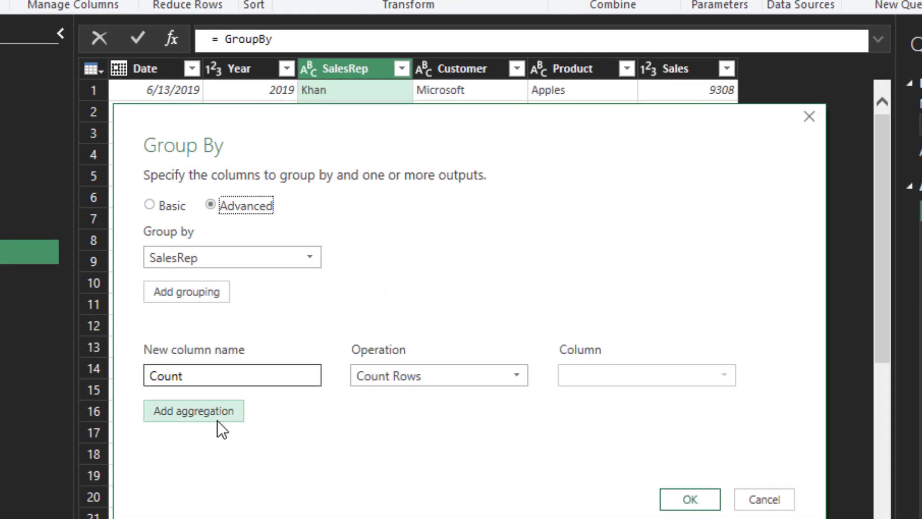
double_click(205, 375)
type("All Rows")
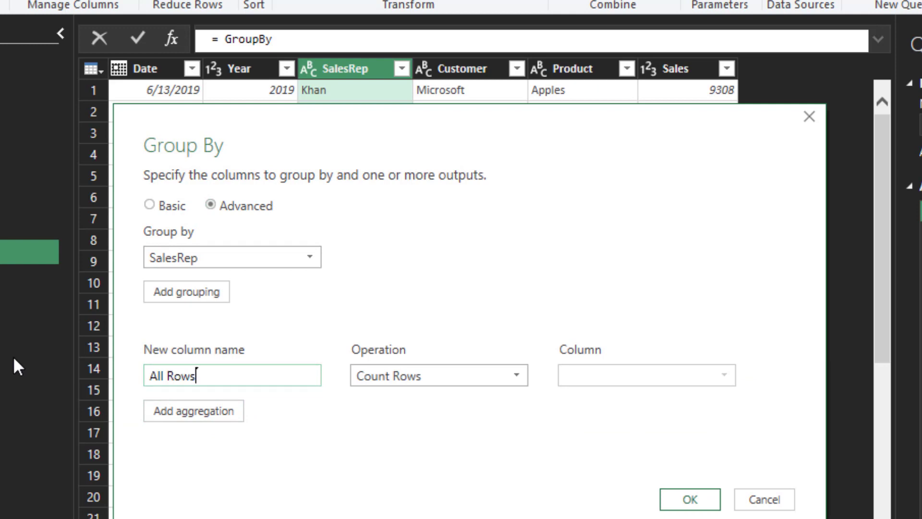
left_click(420, 377)
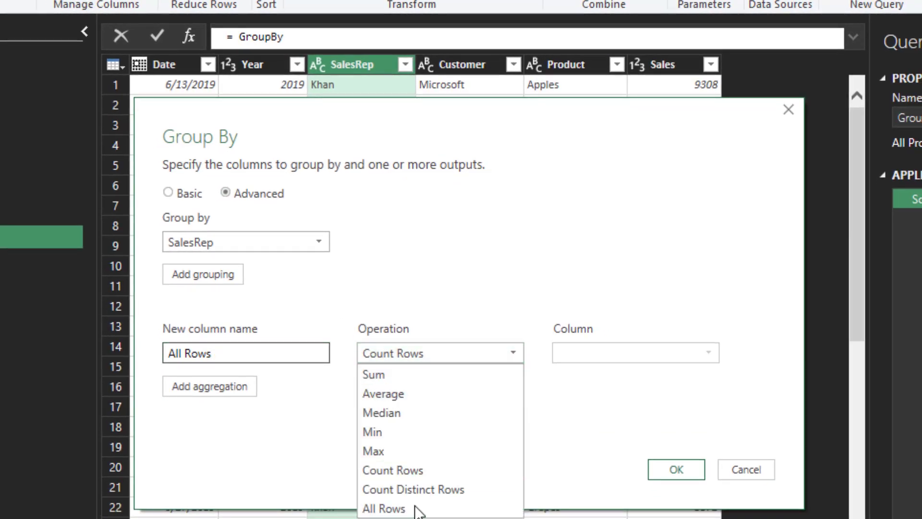
left_click(425, 509)
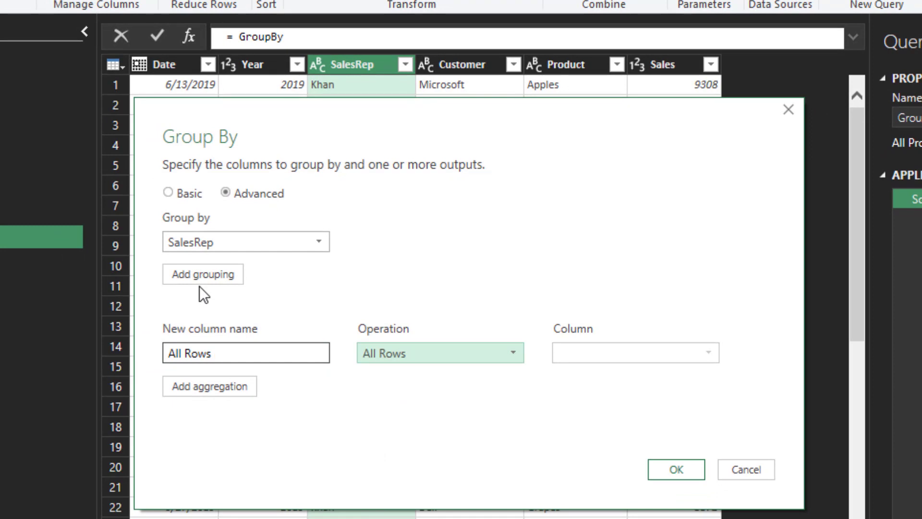
left_click(677, 466)
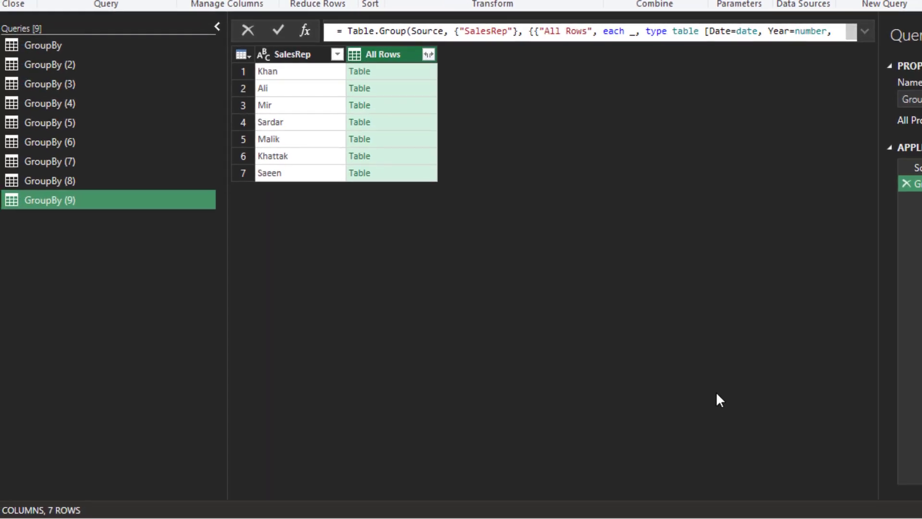
left_click(393, 73)
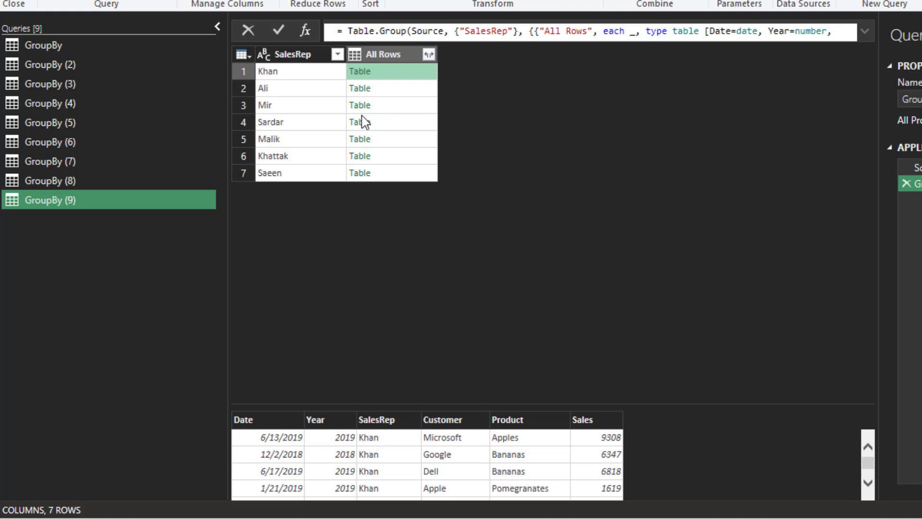
Start a custom column and name it Top3values
left_click(156, 0)
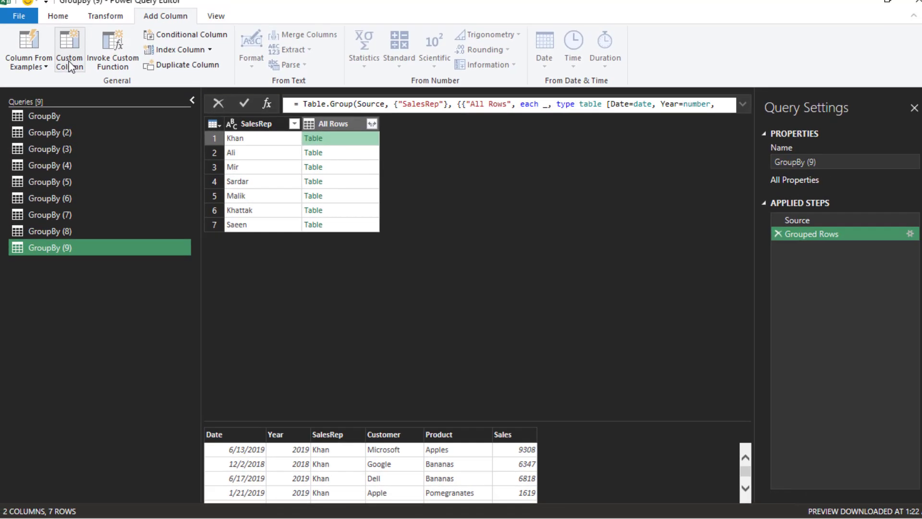
left_click(70, 71)
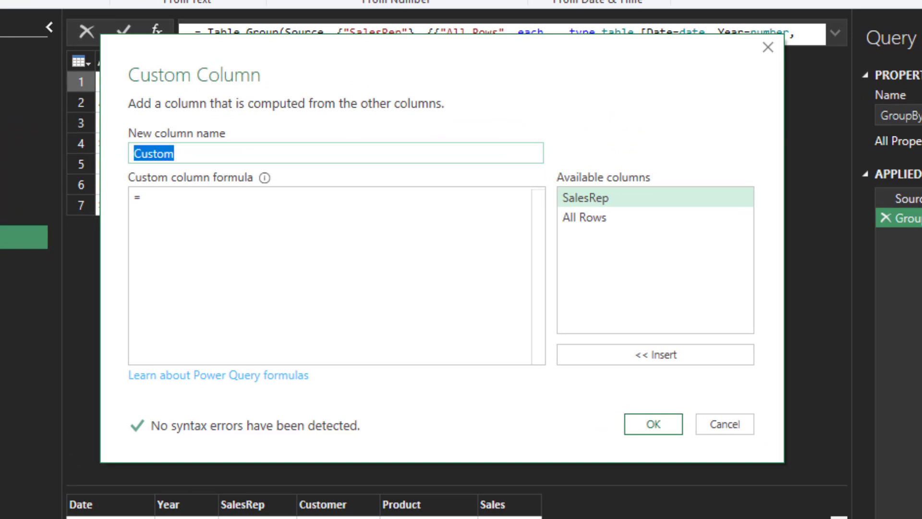
type("Top#")
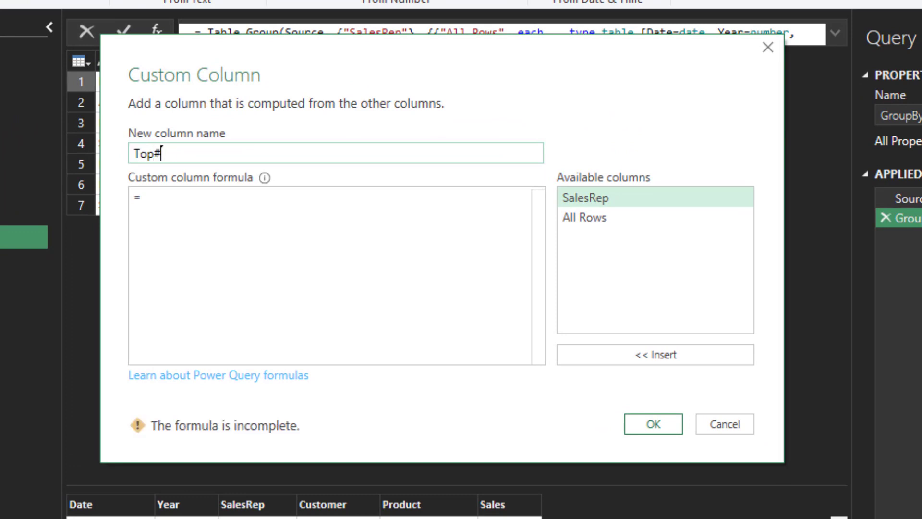
key("BackSpace")
type("3")
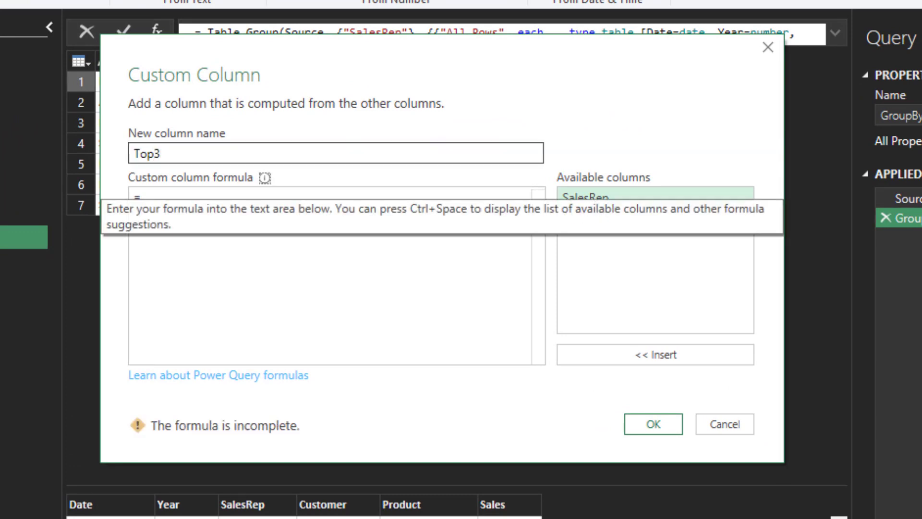
type("values")
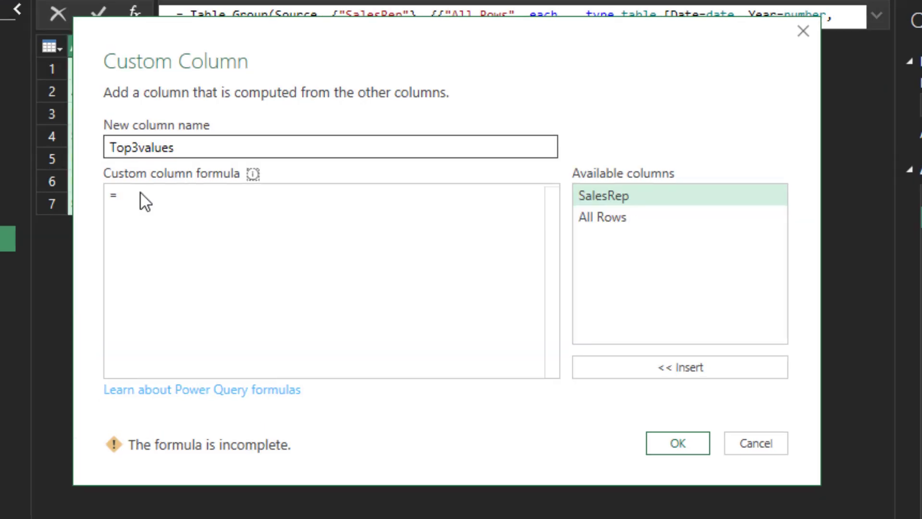
Begin the custom column formula with Table.MaxN, using the All Rows column as its table argument
left_click(140, 193)
type("Table.")
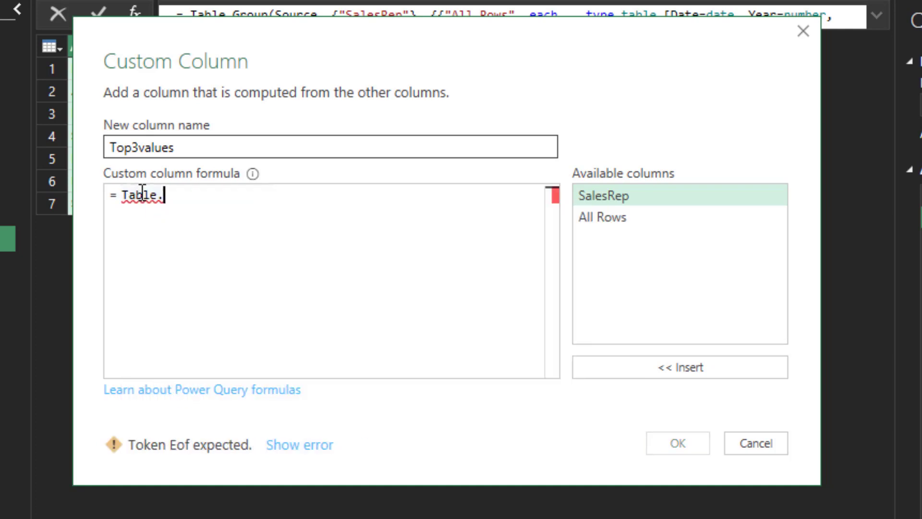
type("Max")
key("Down")
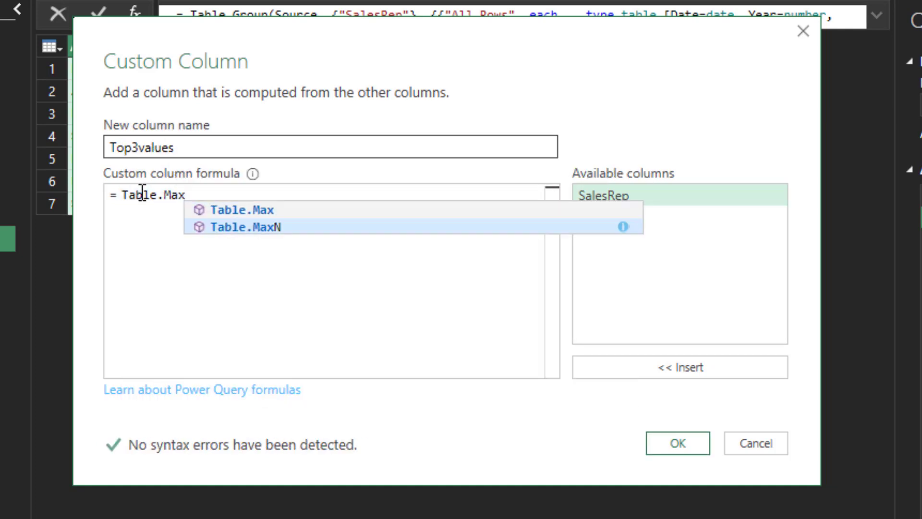
type("N(")
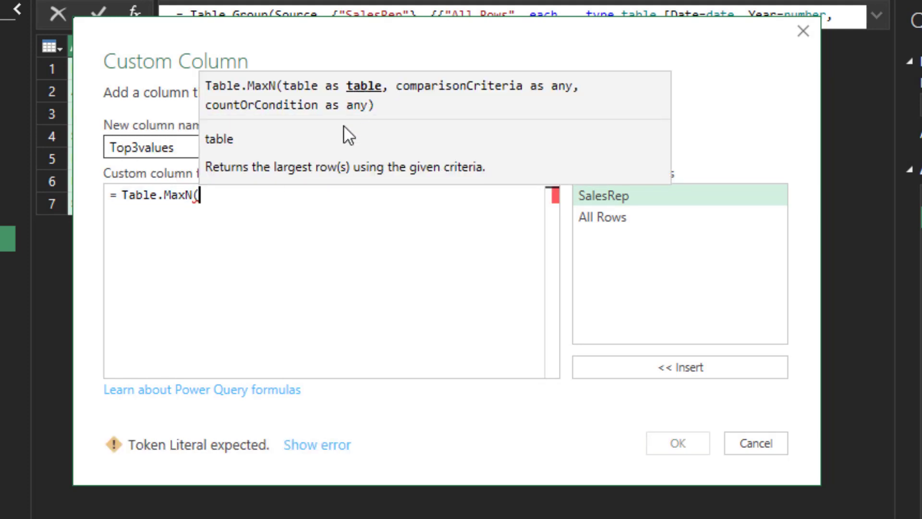
double_click(592, 219)
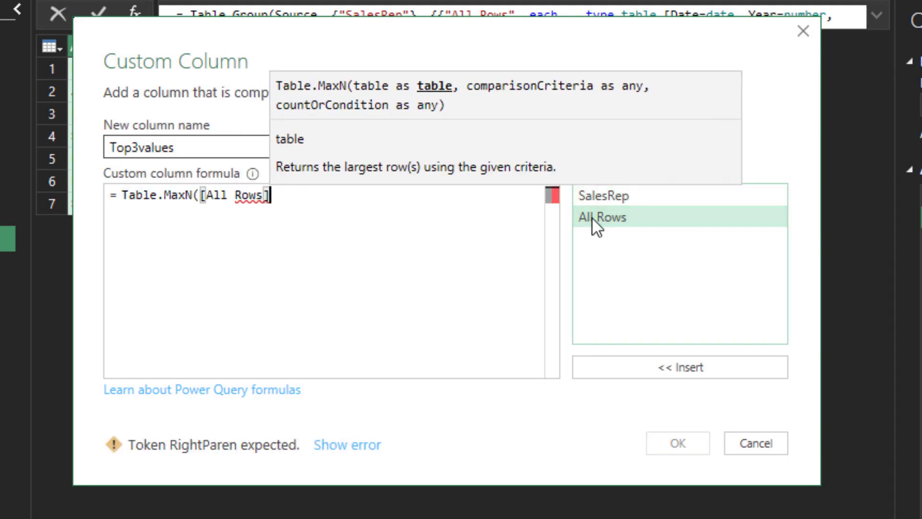
type(",")
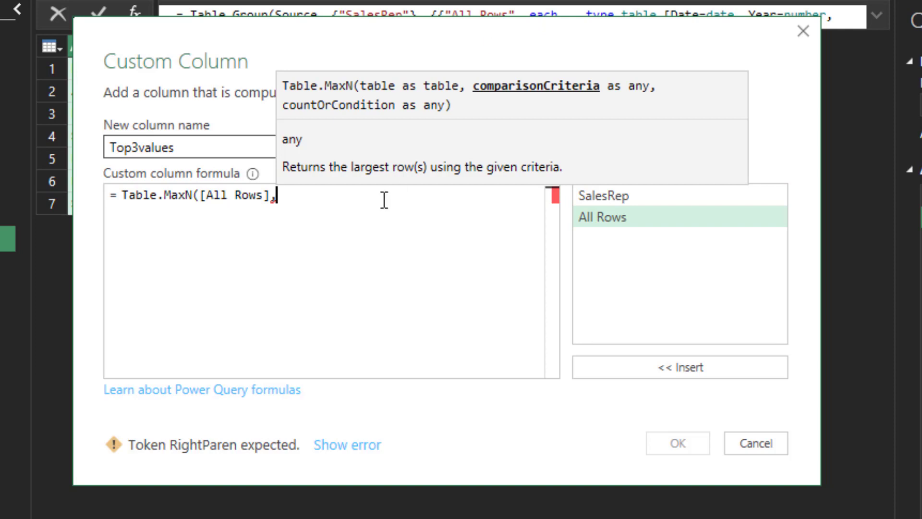
Complete the formula with {{"Sales", Order.Ascending}} as comparison criteria and a count of 3, create the column, and preview its first nested table
type("{{")
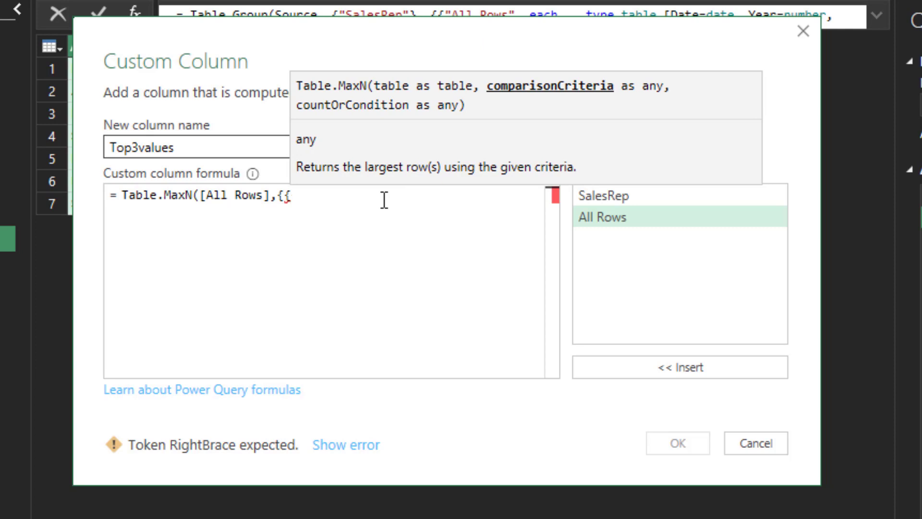
type("\"Sales\"")
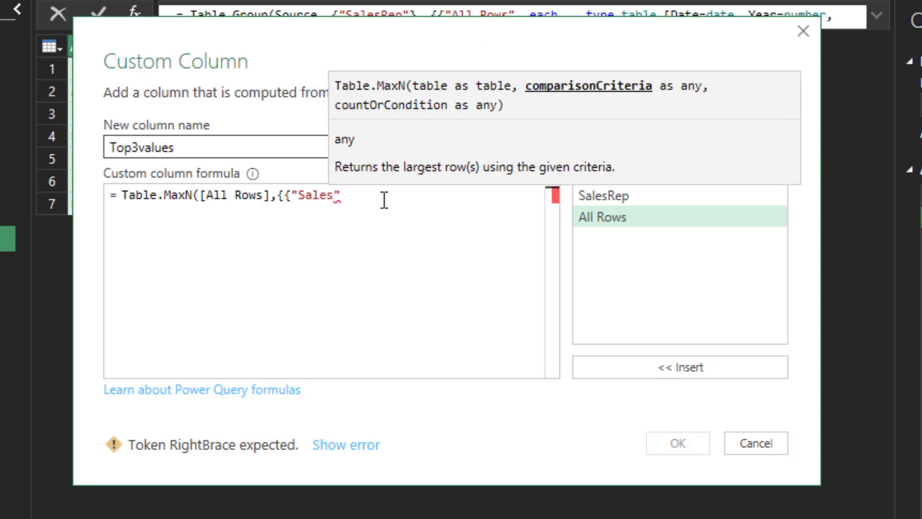
type(", Order")
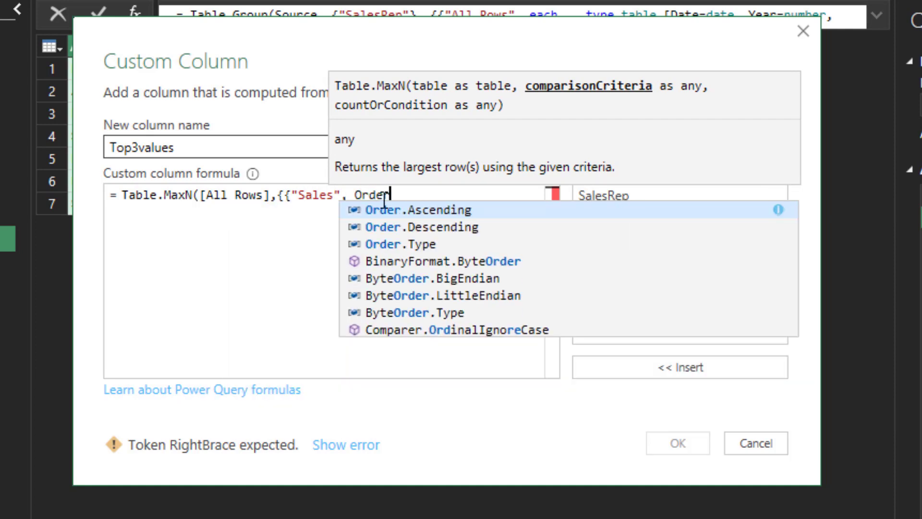
key("Tab")
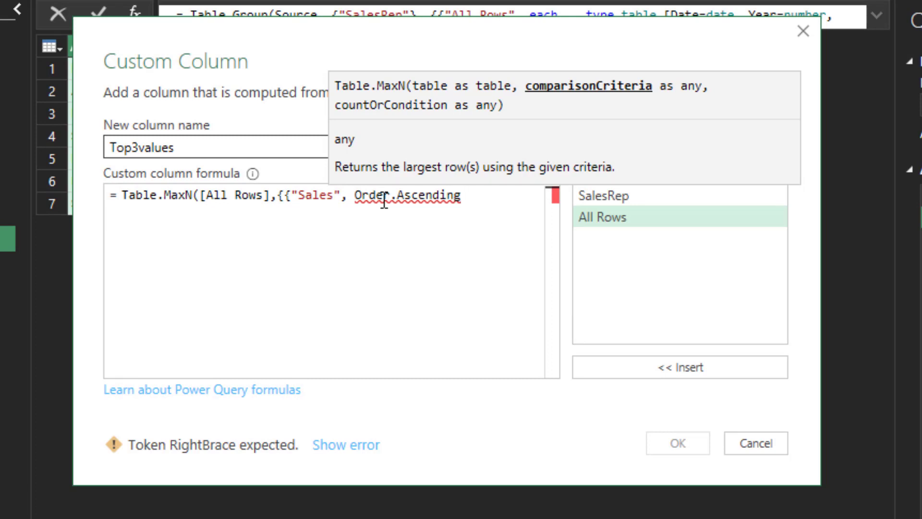
type("}},")
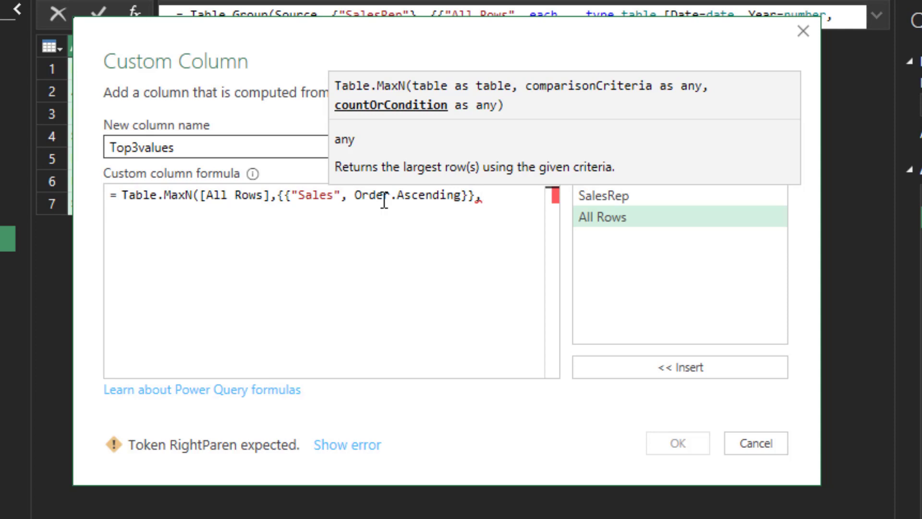
type("3)")
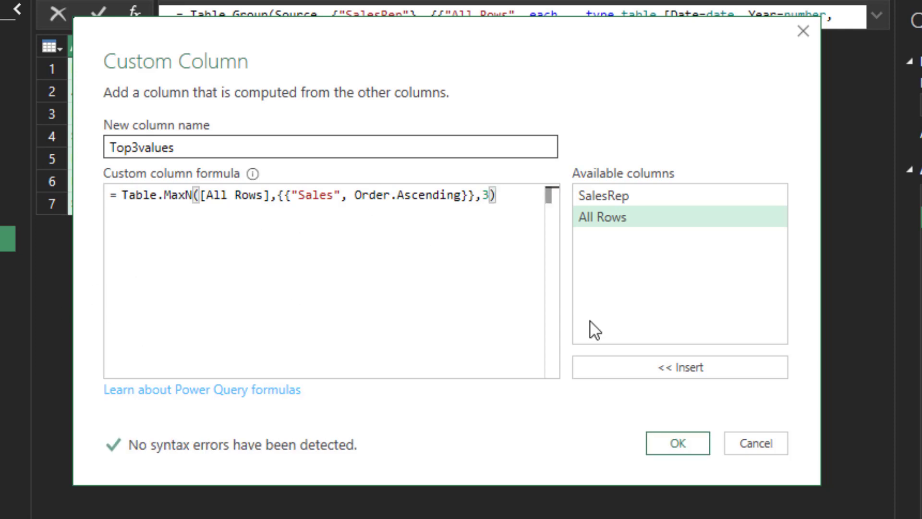
left_click(682, 448)
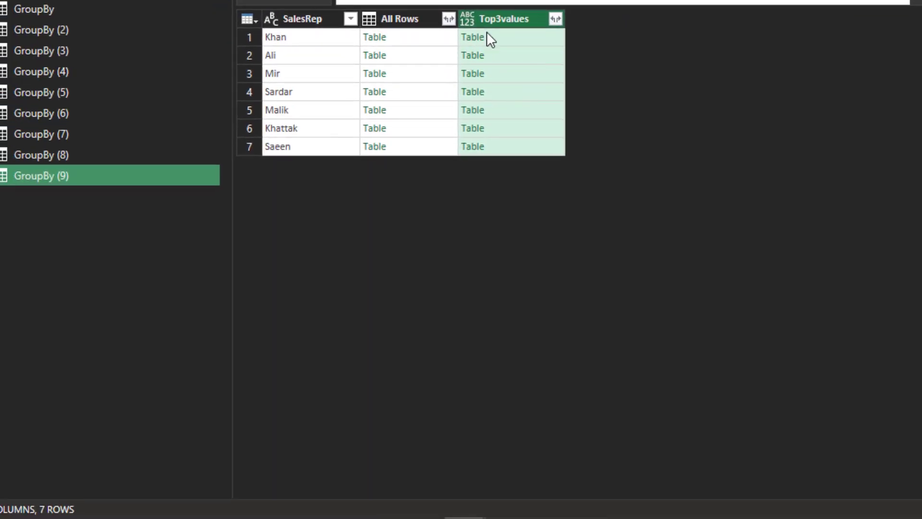
left_click(509, 39)
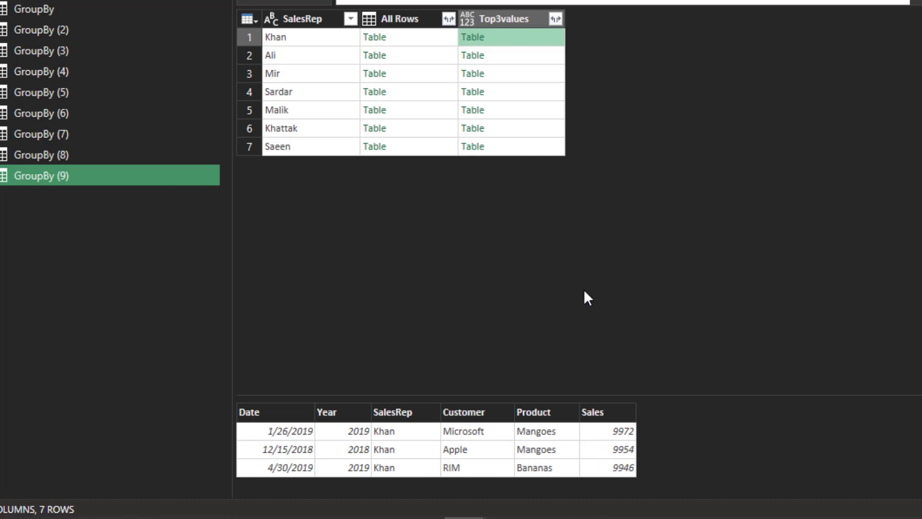
Expand Top3values into only Date, Customer, Product and Sales without the original column name prefix, and remove the All Rows column
left_click(556, 17)
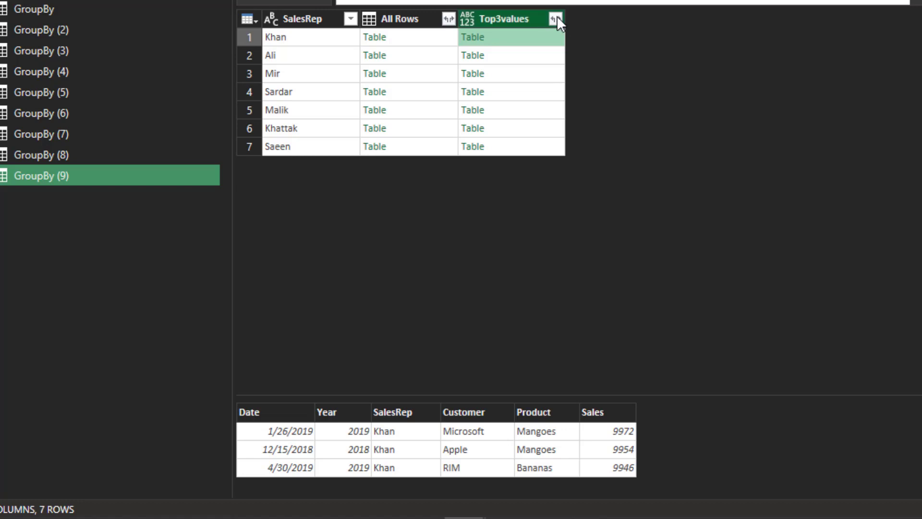
left_click(557, 18)
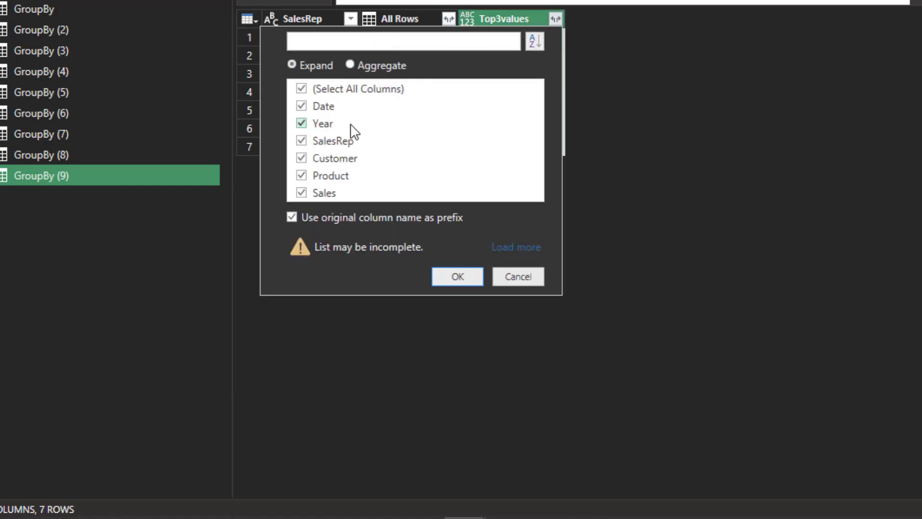
left_click(299, 89)
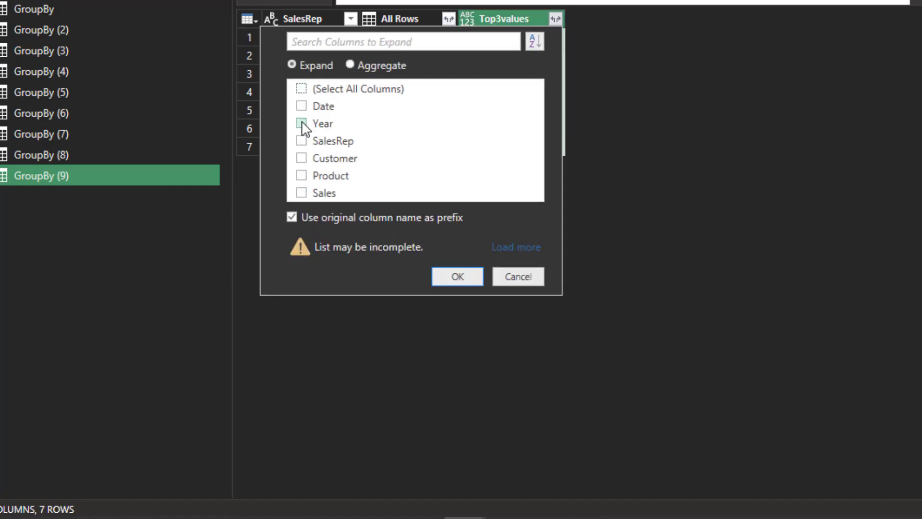
left_click(301, 106)
left_click(301, 158)
left_click(301, 176)
left_click(292, 216)
left_click(457, 277)
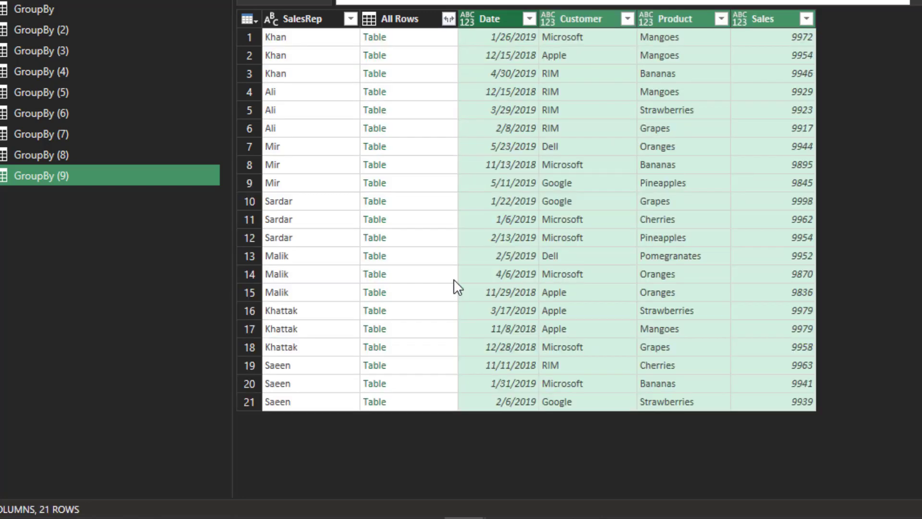
left_click(418, 16)
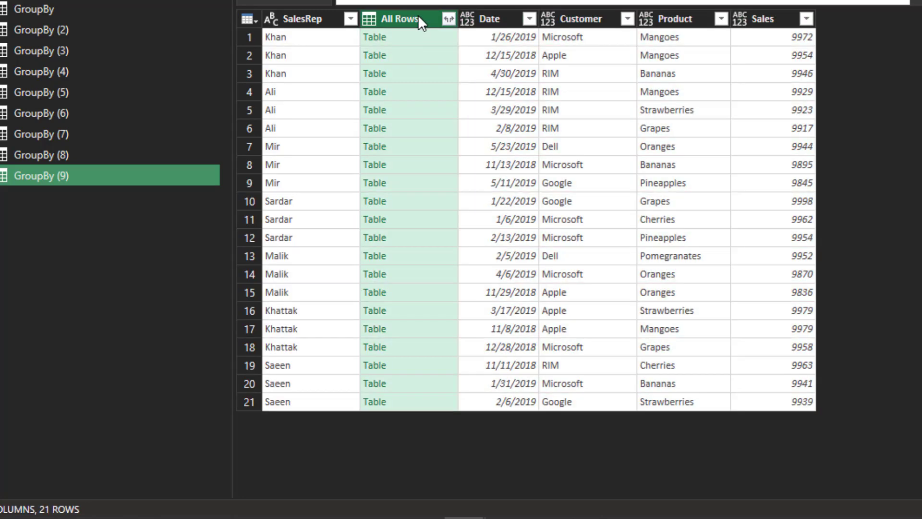
key("Delete")
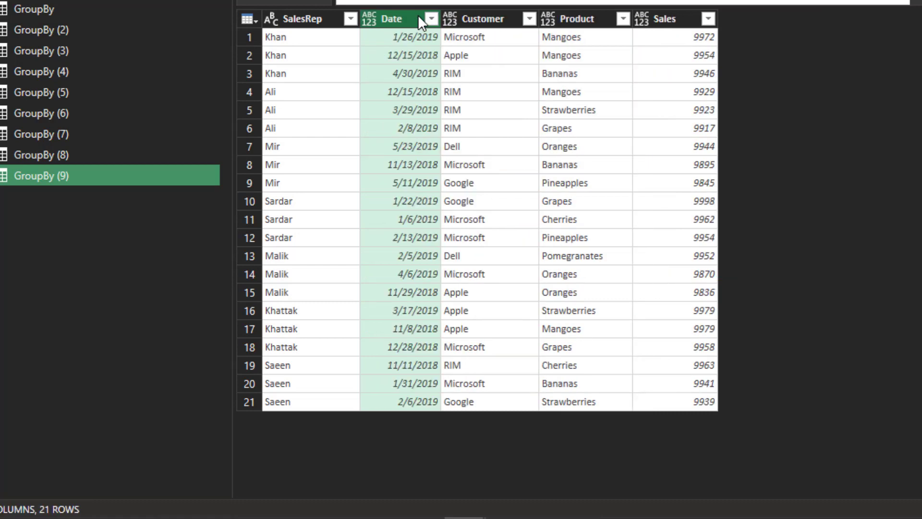
Set the data types to Date for Date, Text for Customer and Product, and Whole Number for Sales
left_click(370, 18)
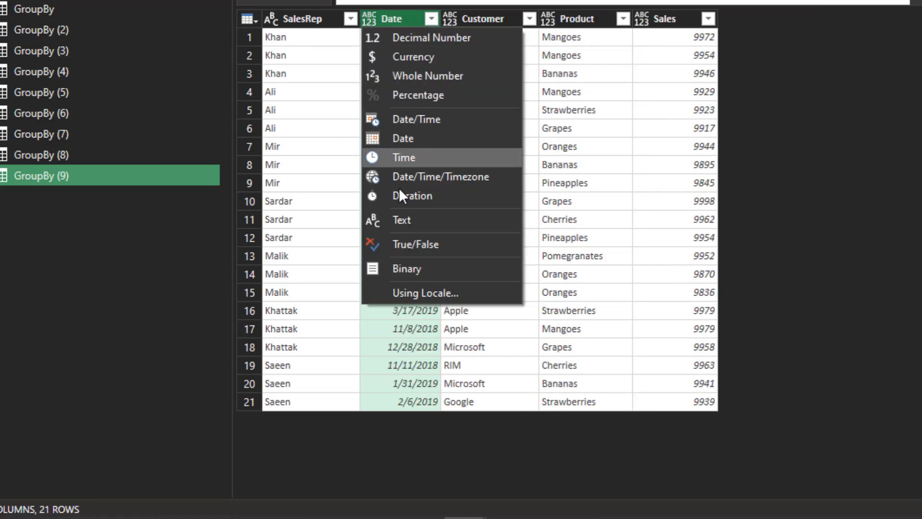
left_click(411, 138)
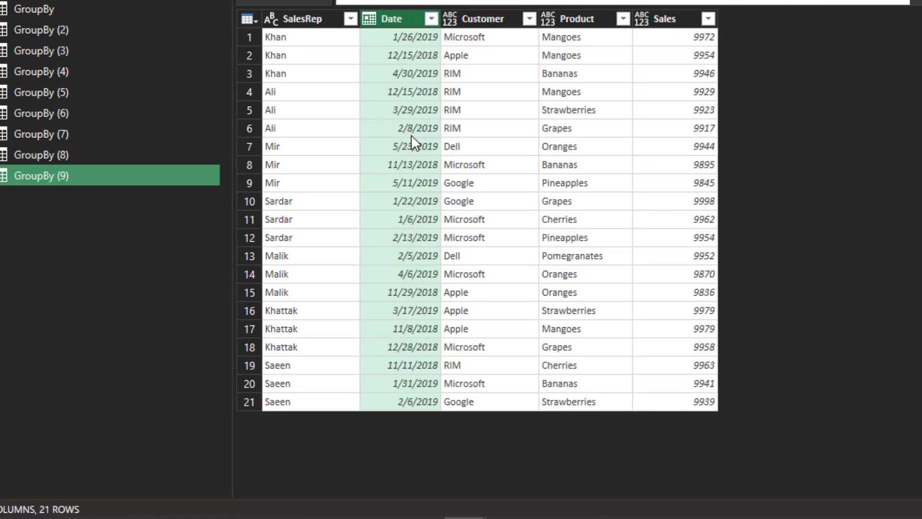
left_click(450, 19)
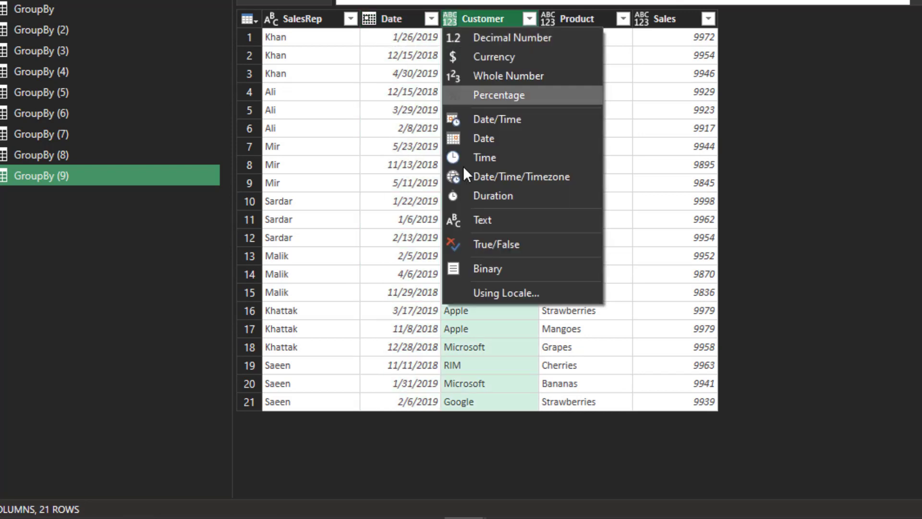
left_click(477, 218)
left_click(548, 19)
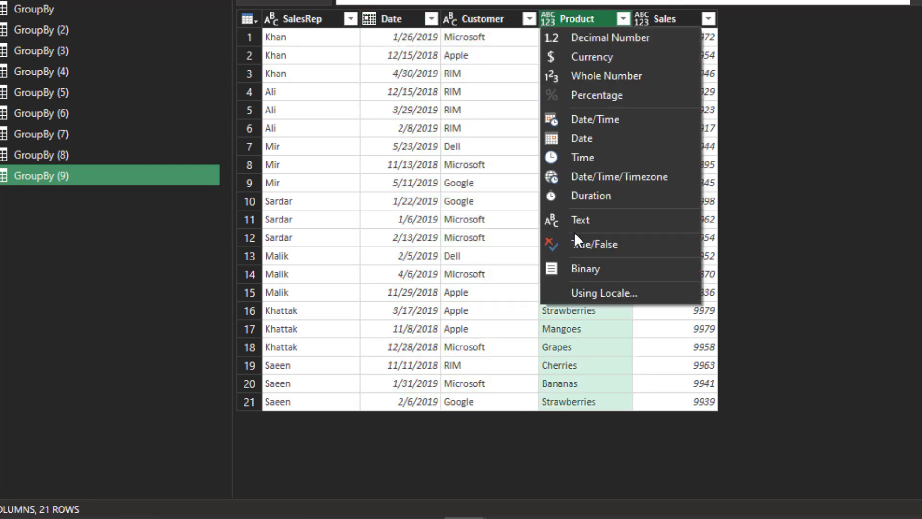
left_click(576, 219)
left_click(641, 19)
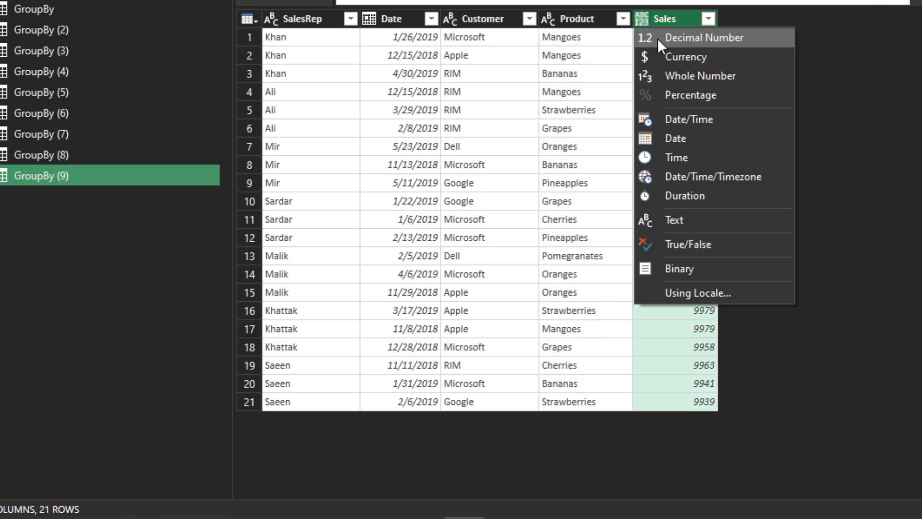
left_click(667, 74)
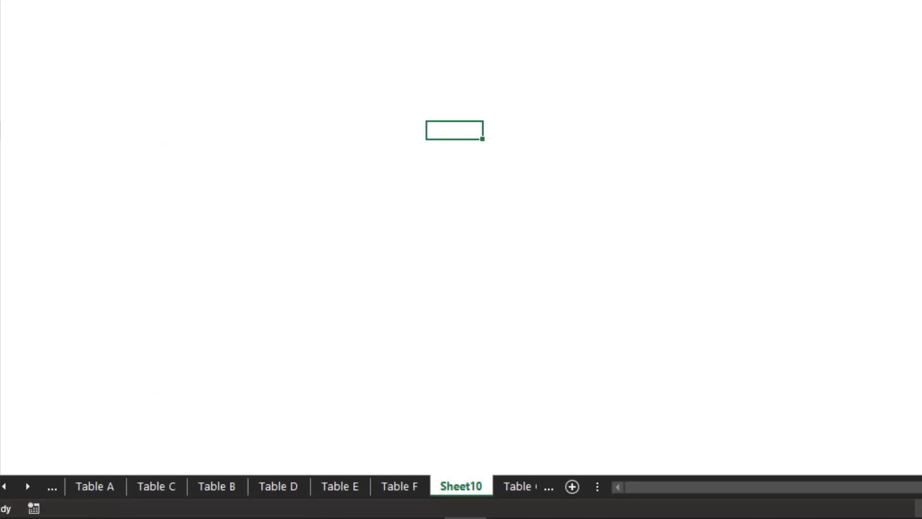
Load the query as a table at cell A1 of the existing worksheet and rename Sheet10 as Table H
left_click(208, 203)
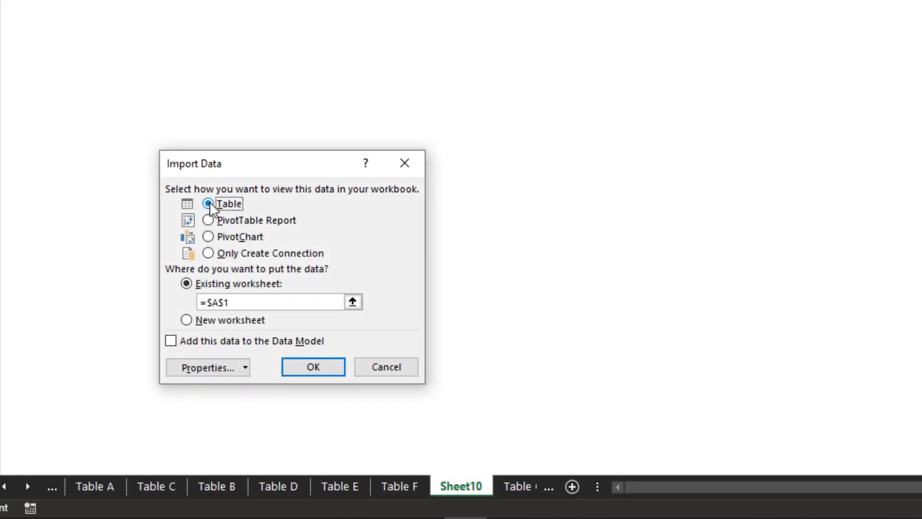
left_click(325, 369)
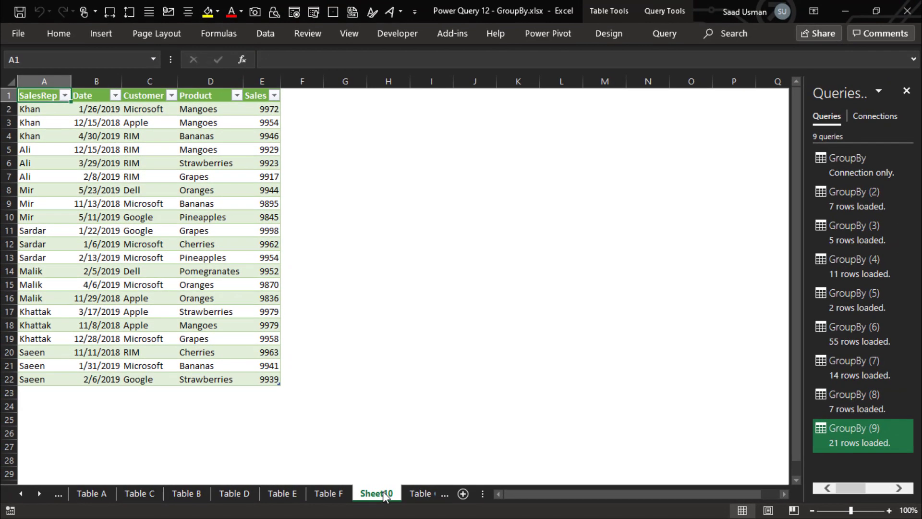
double_click(470, 485)
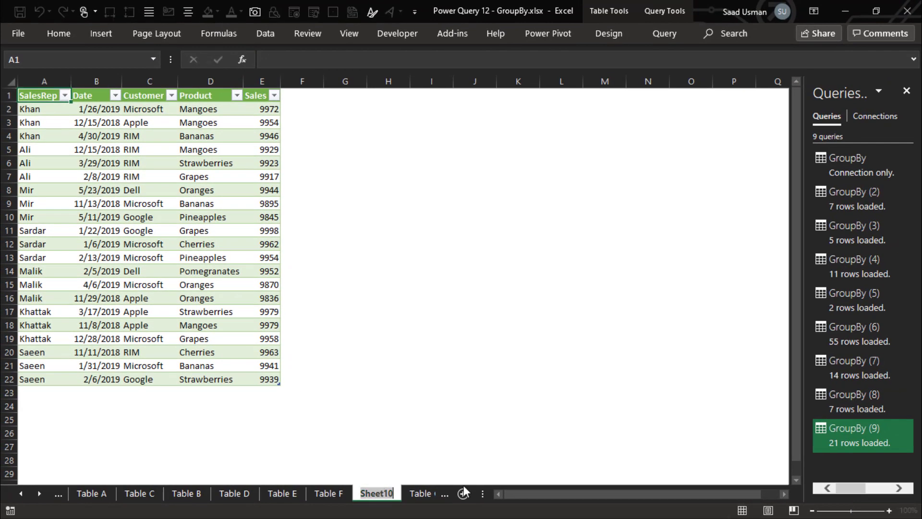
type("Table H")
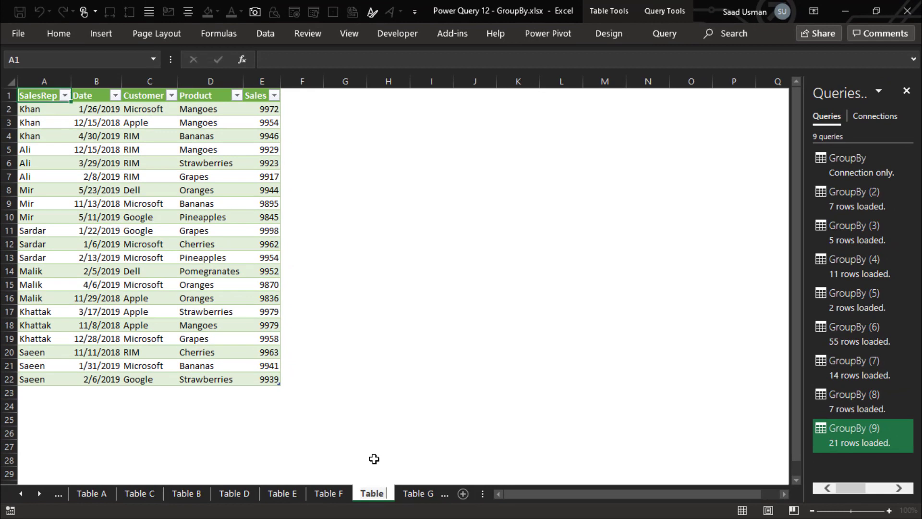
key("Return")
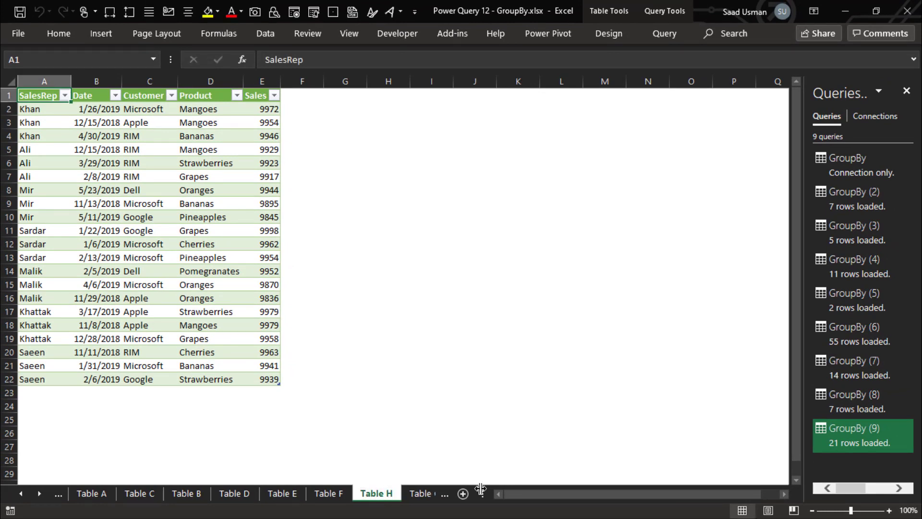
Widen the sheet tab area, move the Table H sheet after Table G, and select the first rep's sales in E2:E4
left_click_drag(482, 493, 537, 490)
left_click_drag(376, 495, 444, 493)
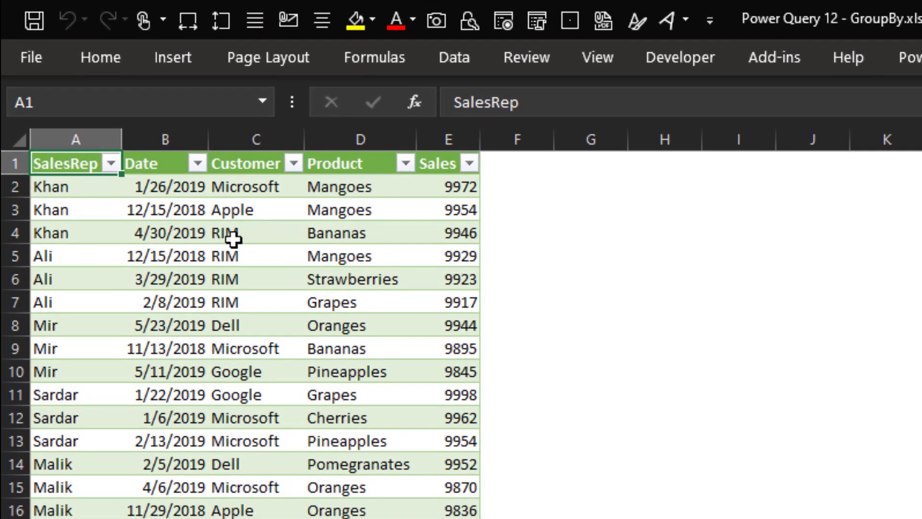
left_click_drag(447, 190, 457, 233)
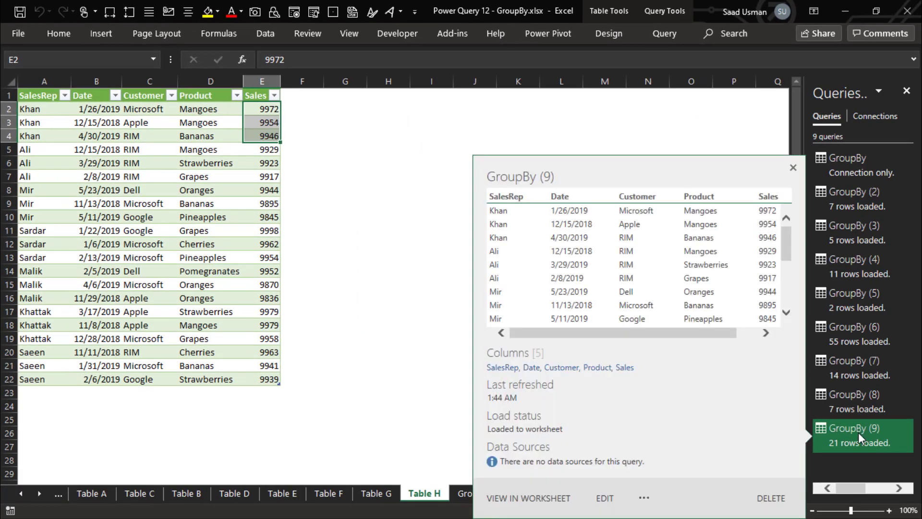
Open the GroupBy (9) query for editing and delete its Changed Type and Removed Columns steps
right_click(858, 432)
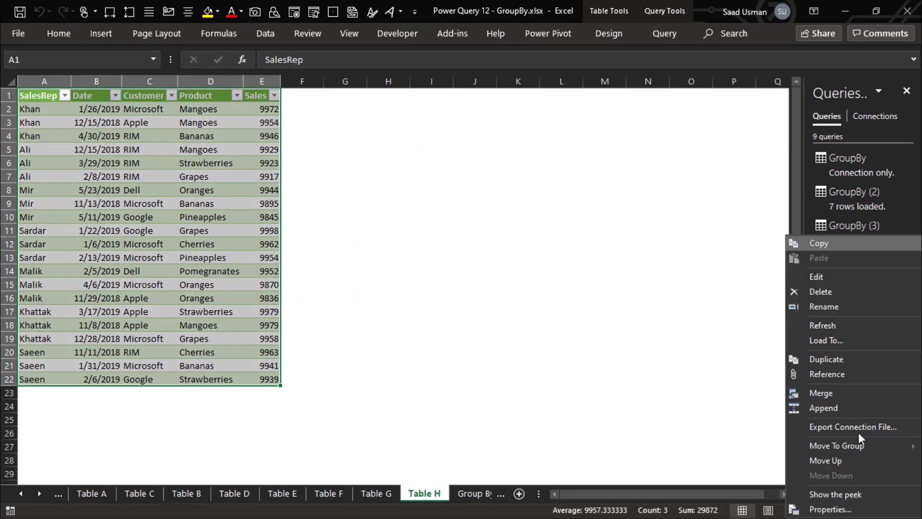
left_click(826, 277)
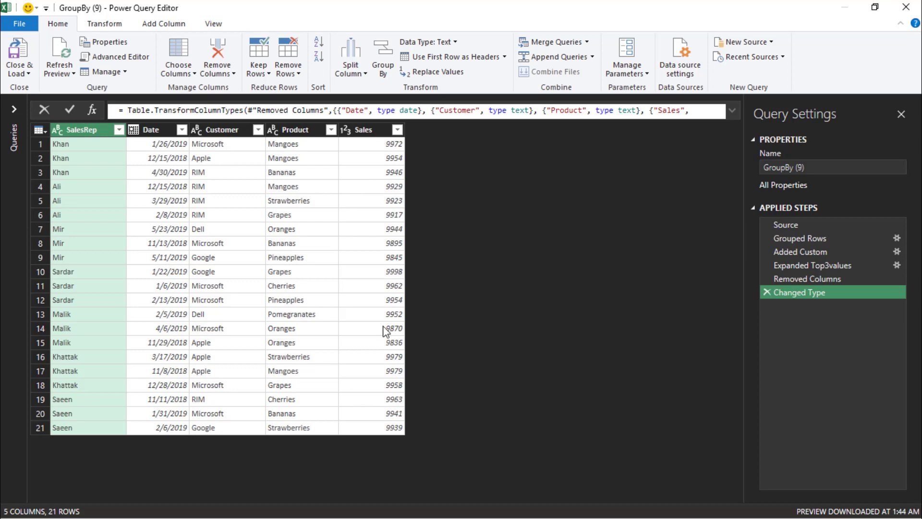
left_click(766, 292)
left_click(768, 279)
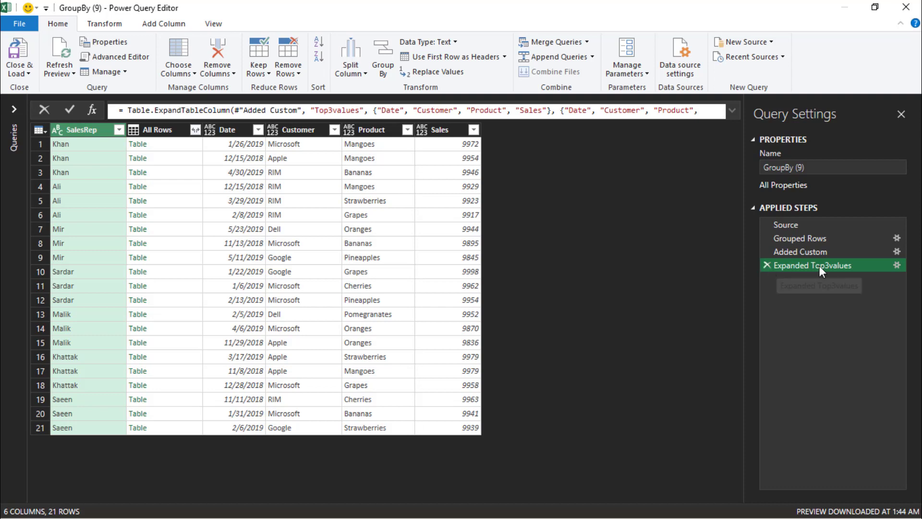
Delete the Expanded Top3values step and start a new custom column named Rank
left_click(767, 264)
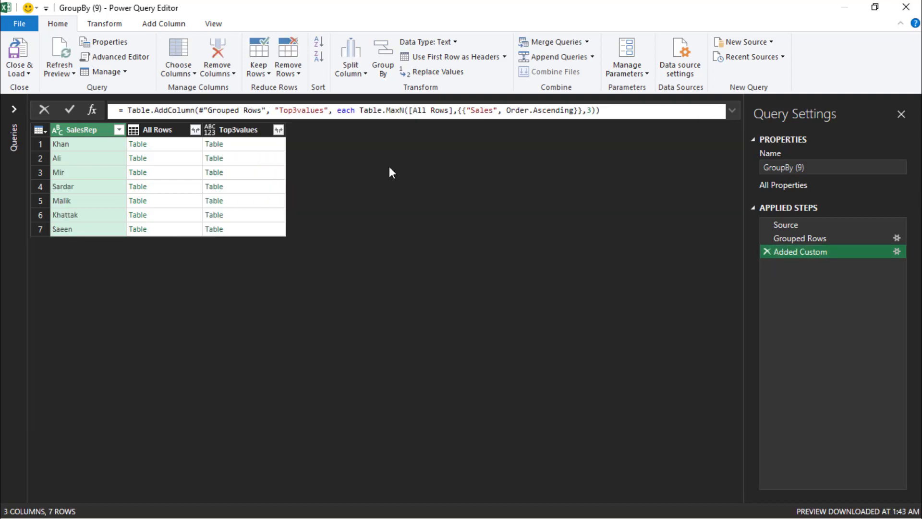
left_click(267, 143)
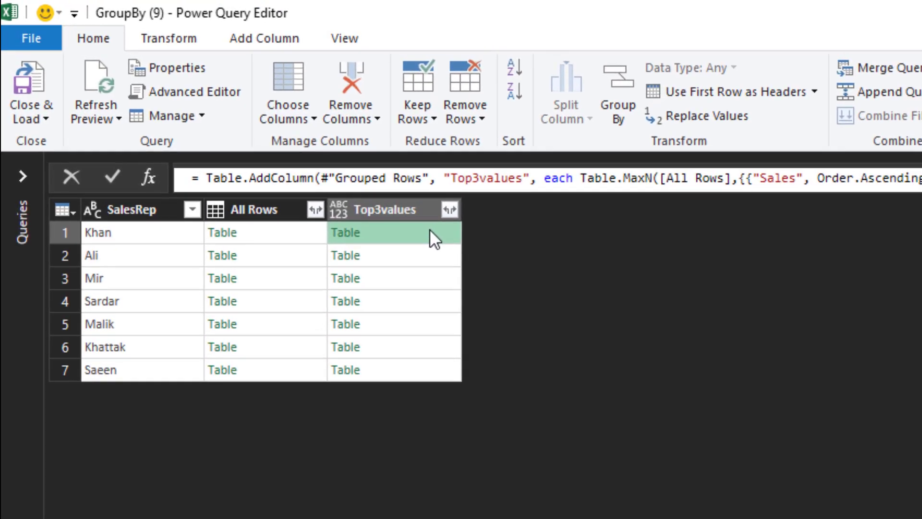
left_click(265, 37)
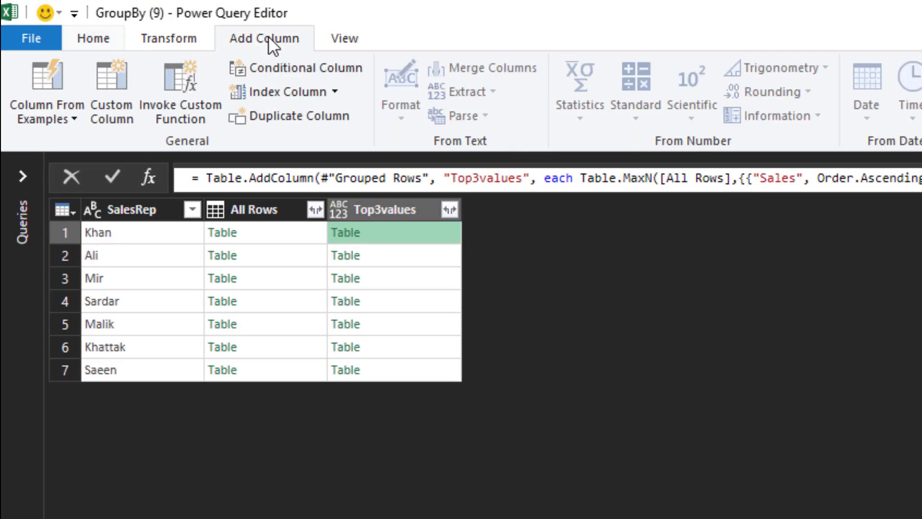
left_click(109, 105)
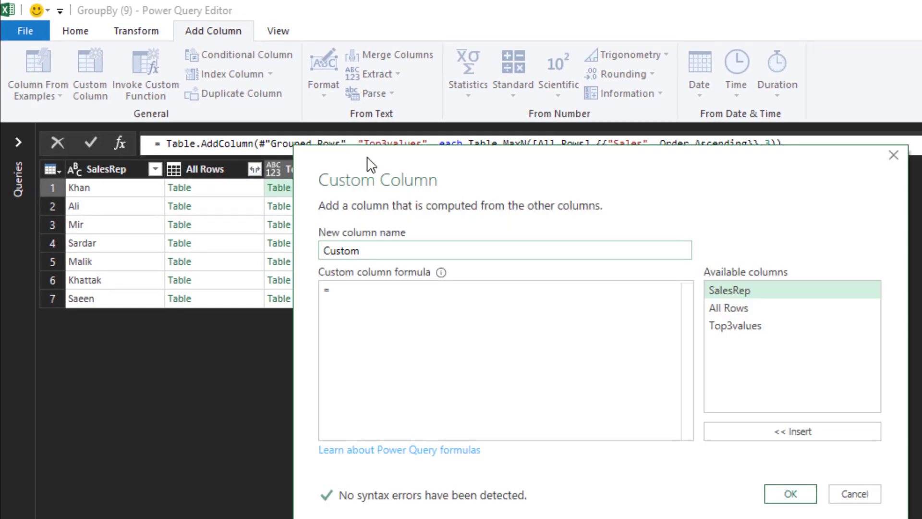
left_click(355, 250)
double_click(354, 250)
type("Rank")
key("Tab")
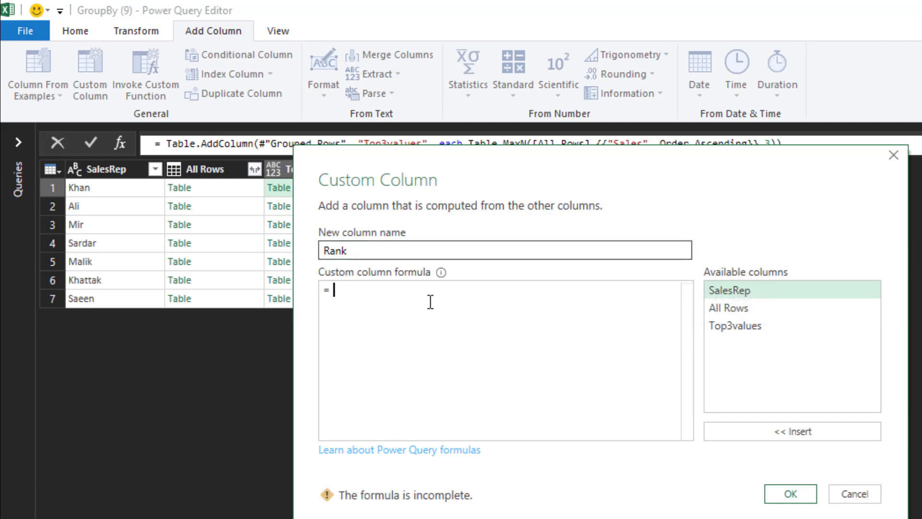
Create the Rank column with the formula Table.AddIndexColumn([Top3values],"Rank",1,1)
type("= ")
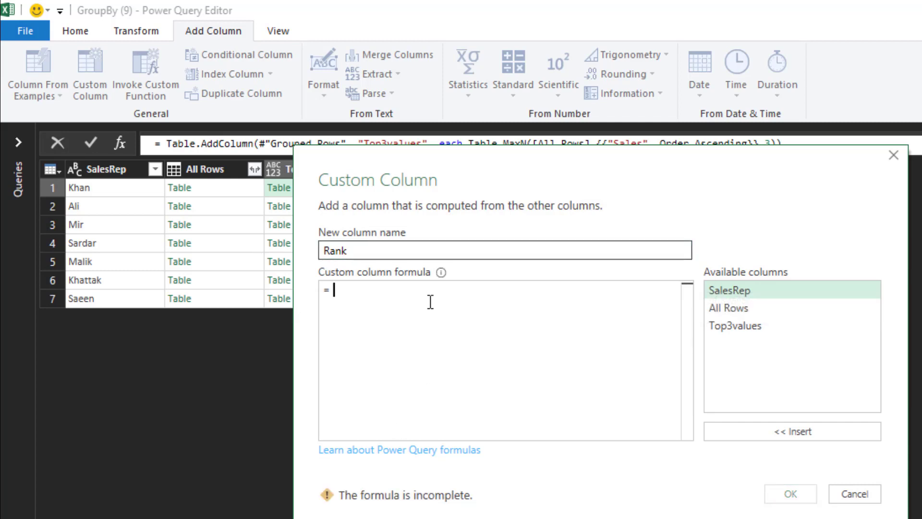
type("Table")
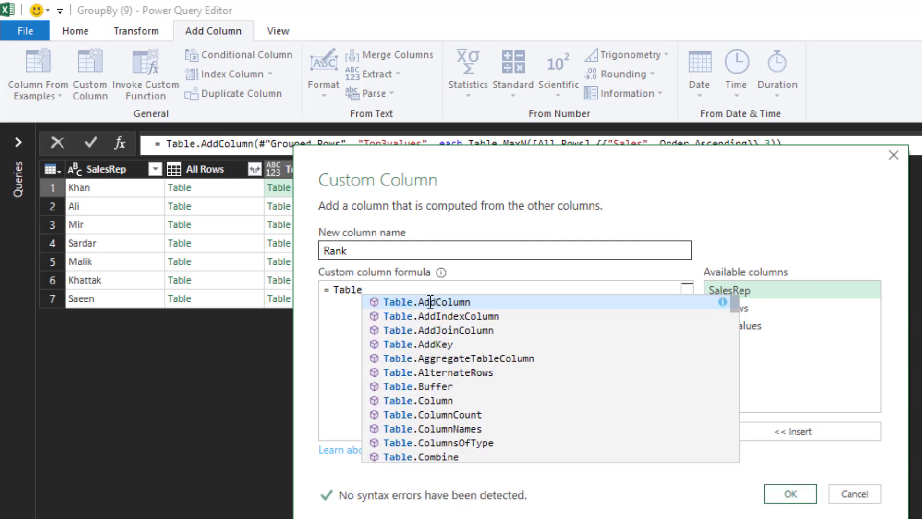
type(".Add")
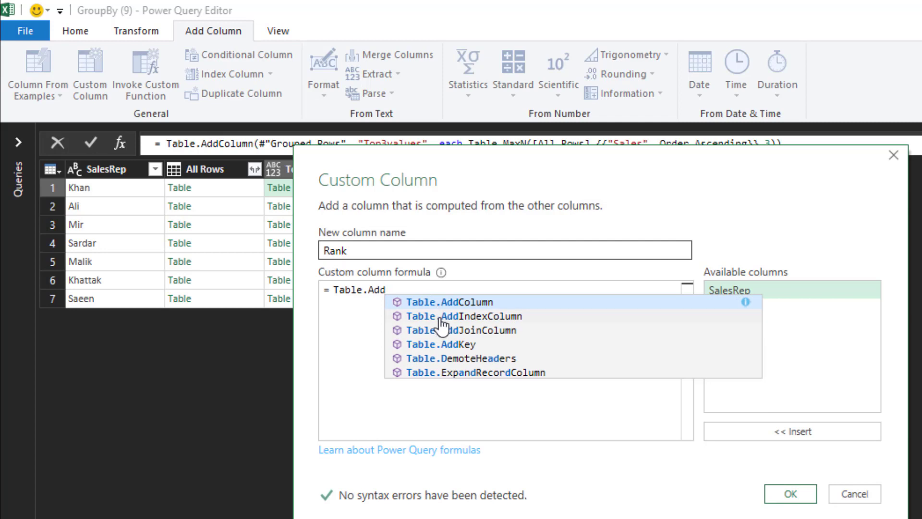
left_click(441, 316)
type("(")
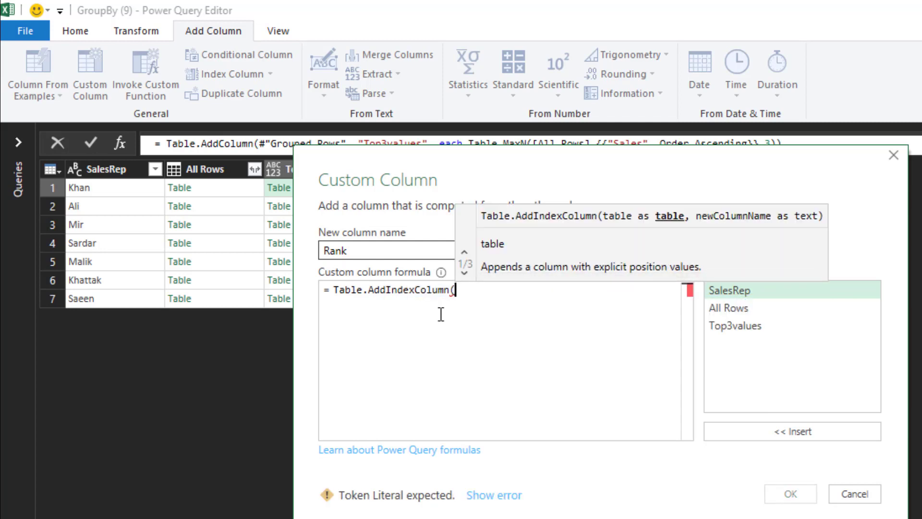
double_click(742, 327)
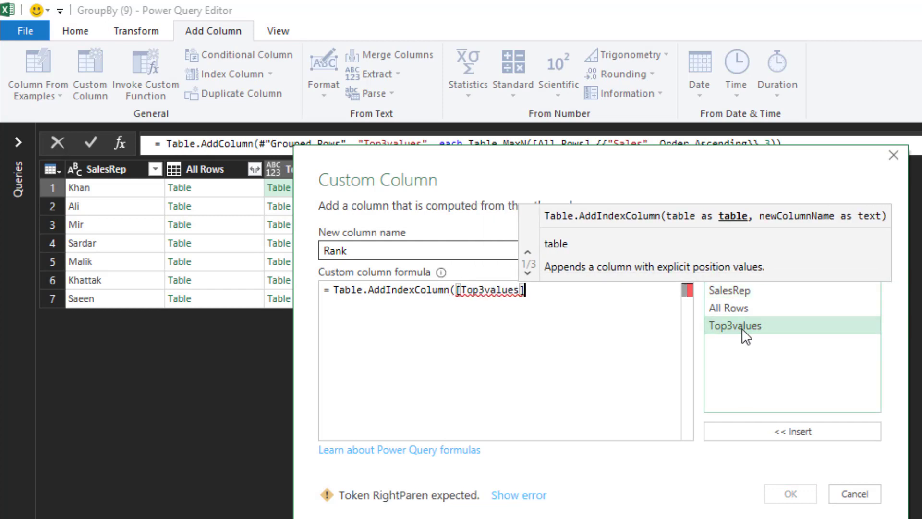
type(",")
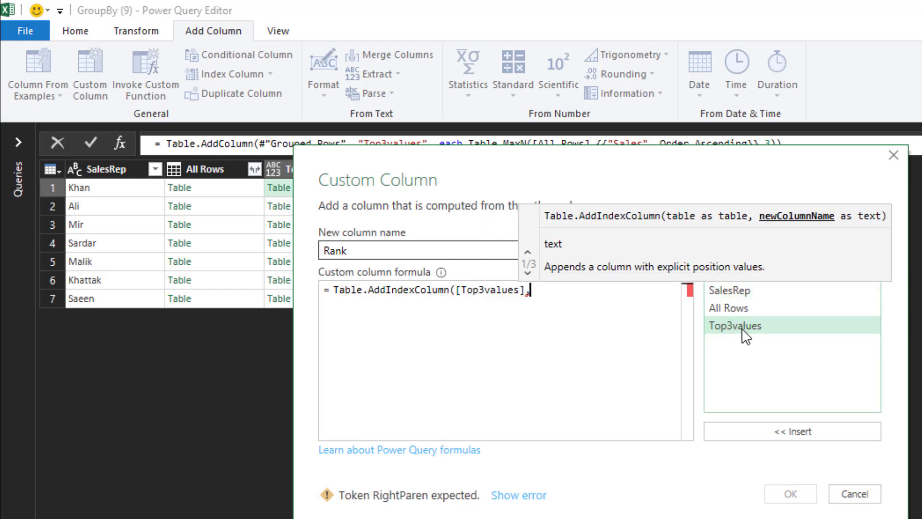
type("\"Rank\"")
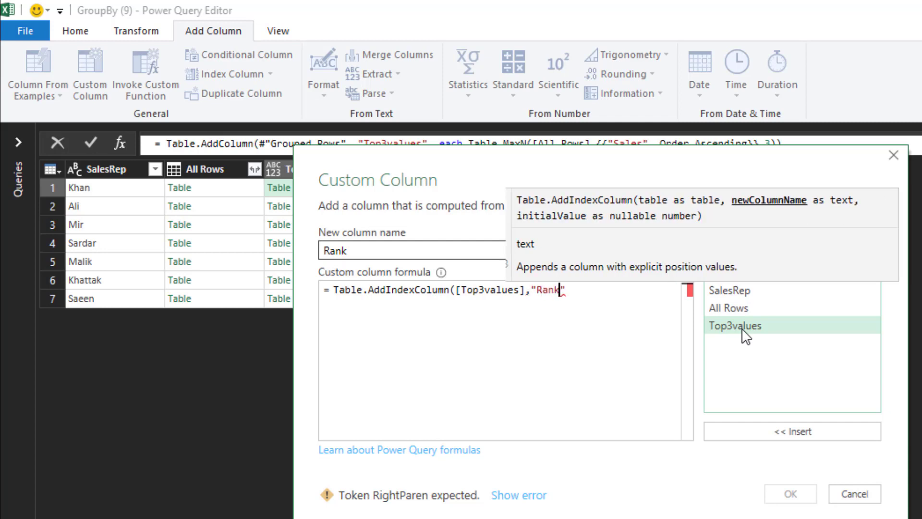
type(",")
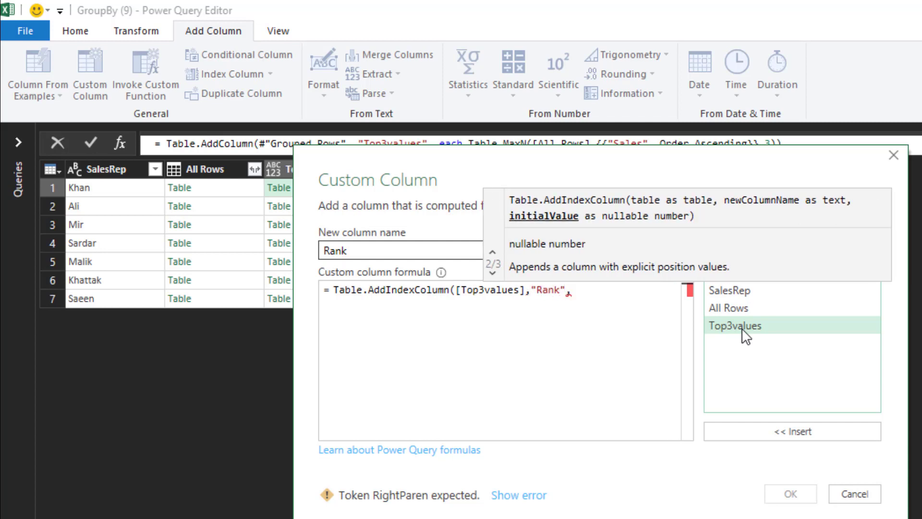
type("1")
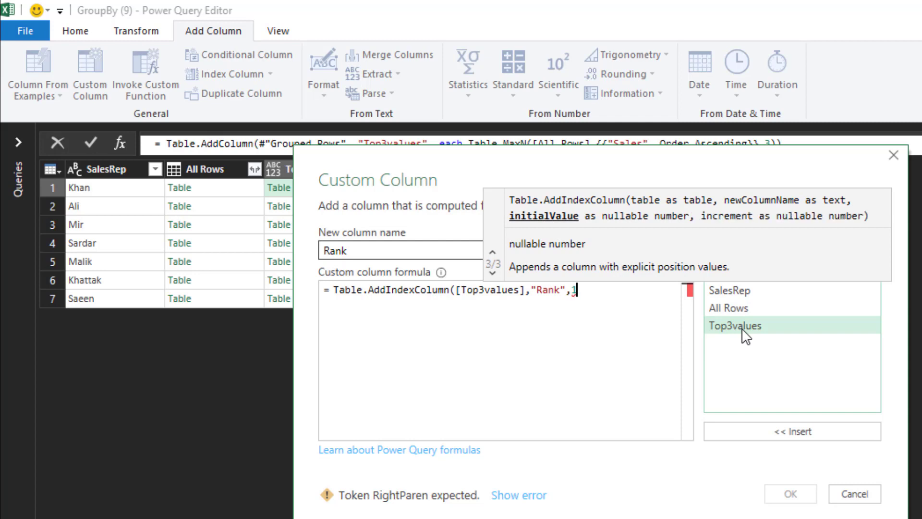
type(",1)")
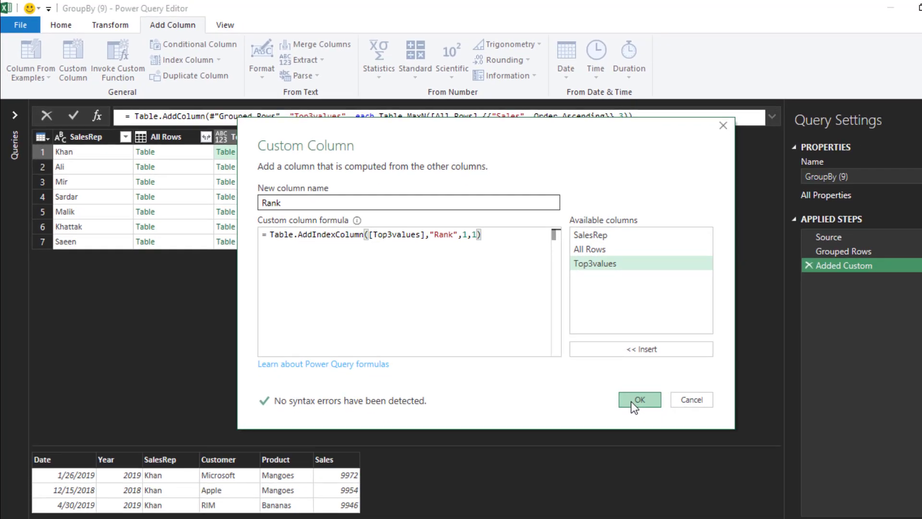
left_click(787, 495)
Preview the nested Rank tables of the first three rows and remove the All Rows and Top3values columns
left_click(332, 147)
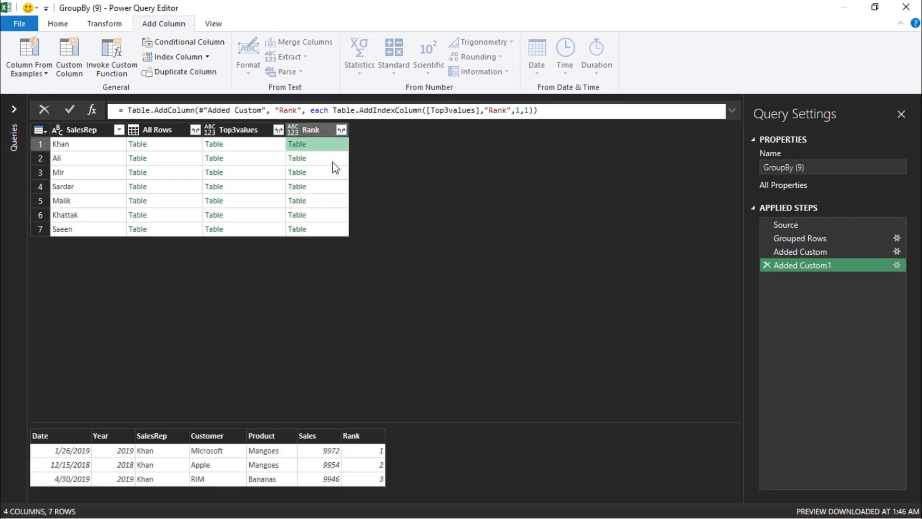
left_click(333, 162)
left_click(333, 177)
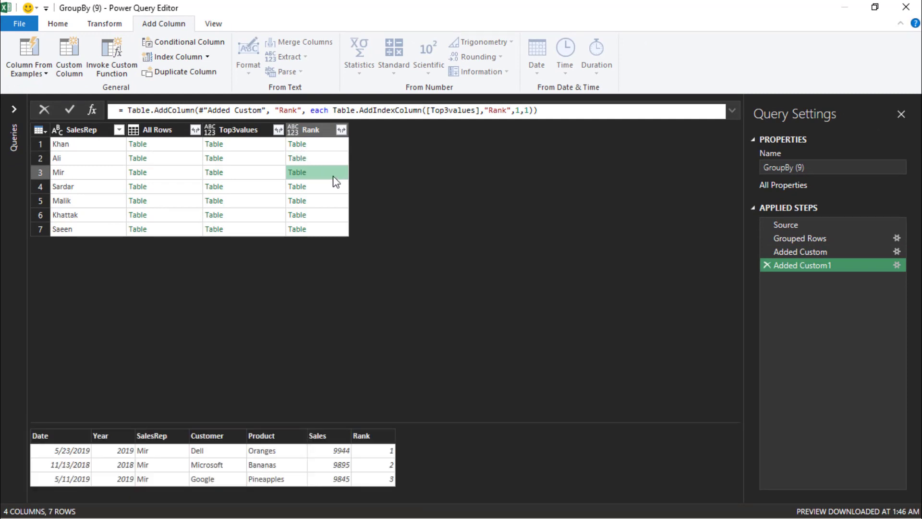
left_click(165, 131)
left_click(245, 130, "ctrl")
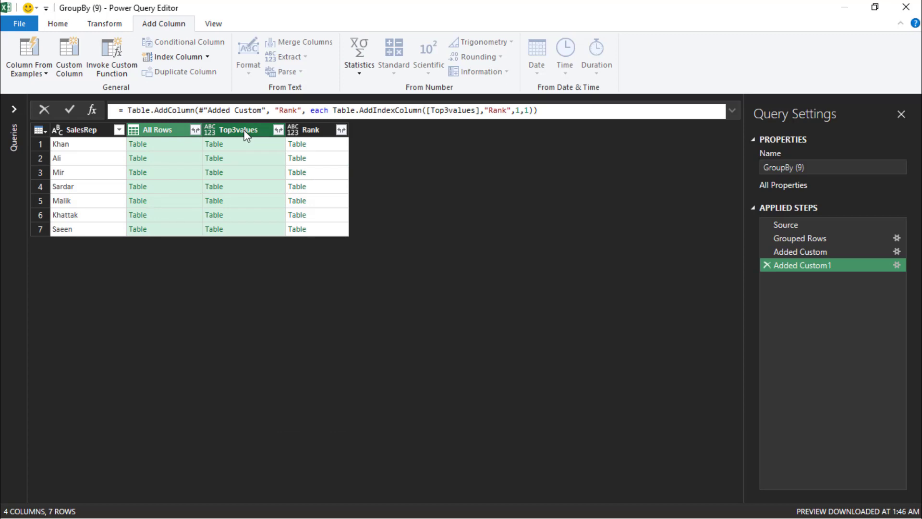
key("Delete")
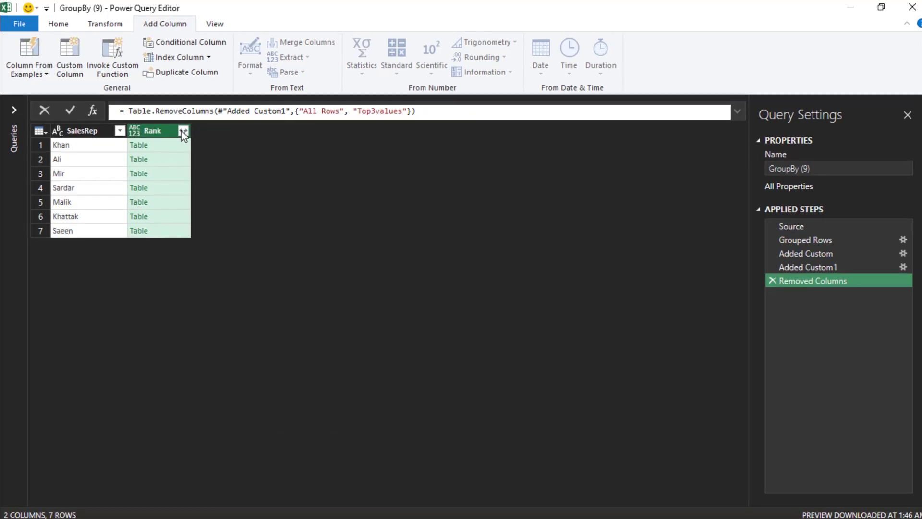
Expand the Rank column into Date, Customer, Product, Sales and Rank without the original column name as prefix
left_click(183, 131)
left_click(283, 249)
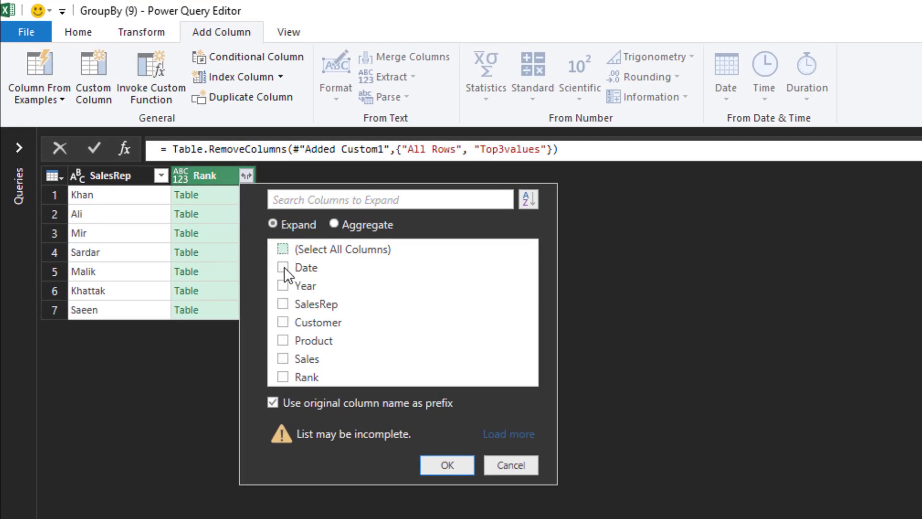
left_click(283, 322)
left_click(283, 359)
left_click(447, 464)
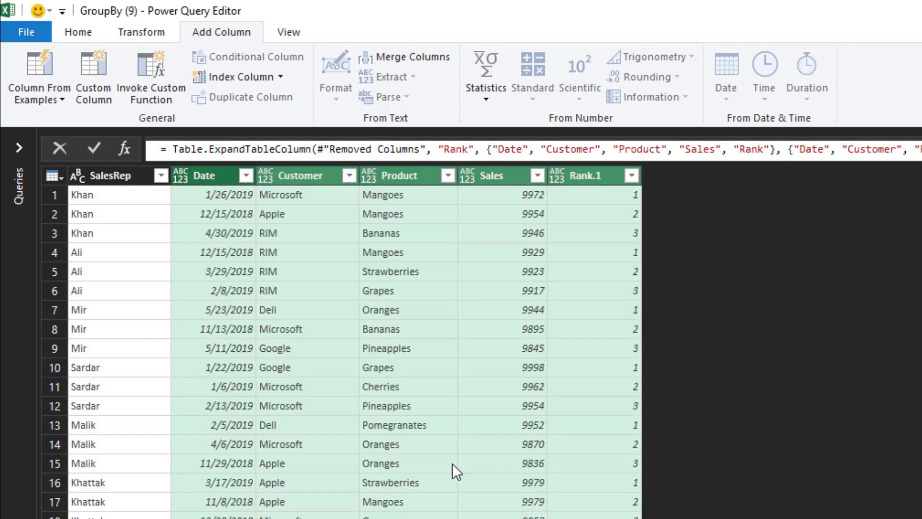
Set the data types to Text for Customer and Product, Date for Date, and Whole Number for Sales and Rank.1
left_click(266, 180)
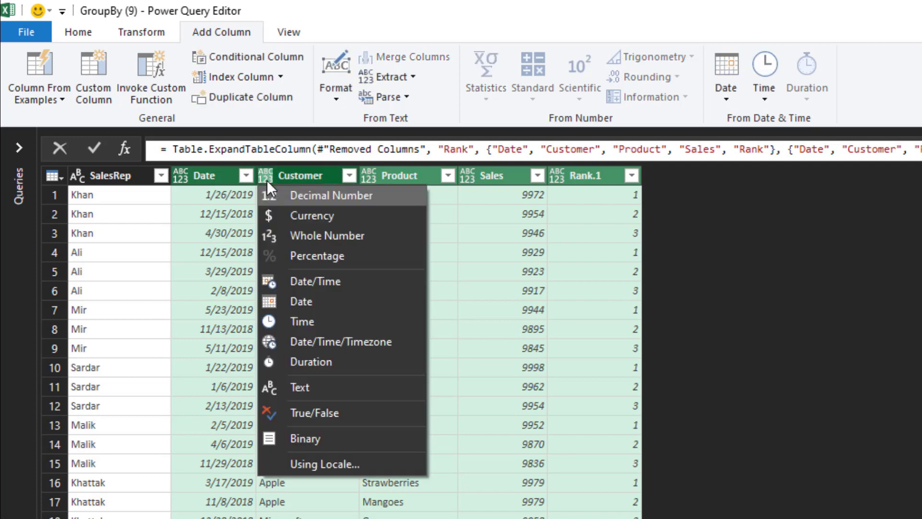
left_click(312, 384)
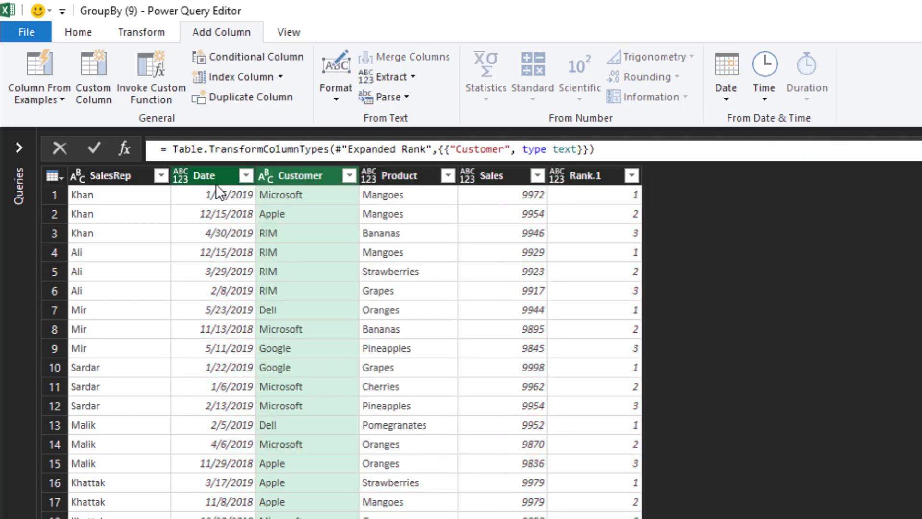
left_click(181, 176)
left_click(206, 300)
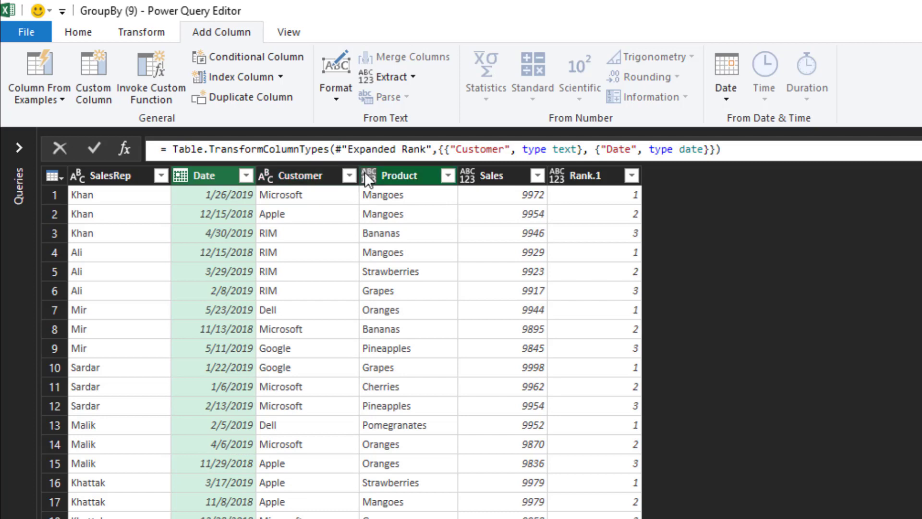
left_click(365, 174)
left_click(407, 387)
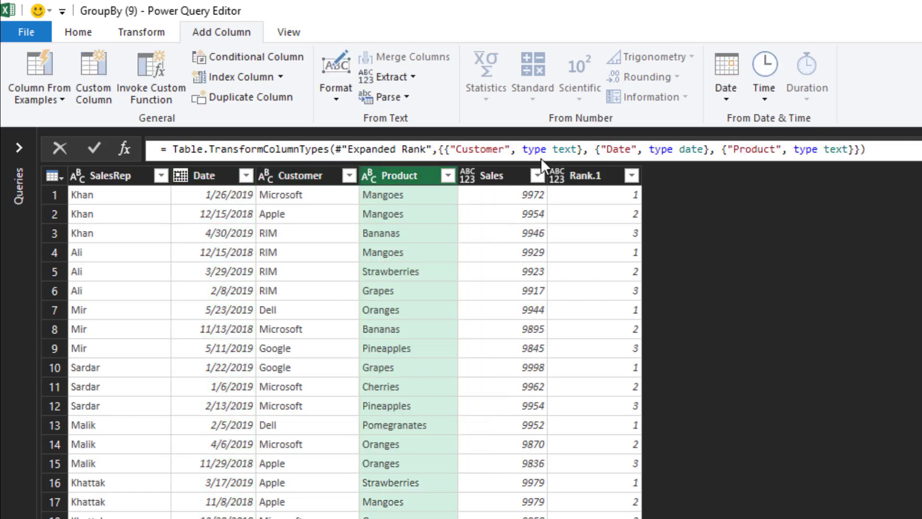
left_click(467, 176)
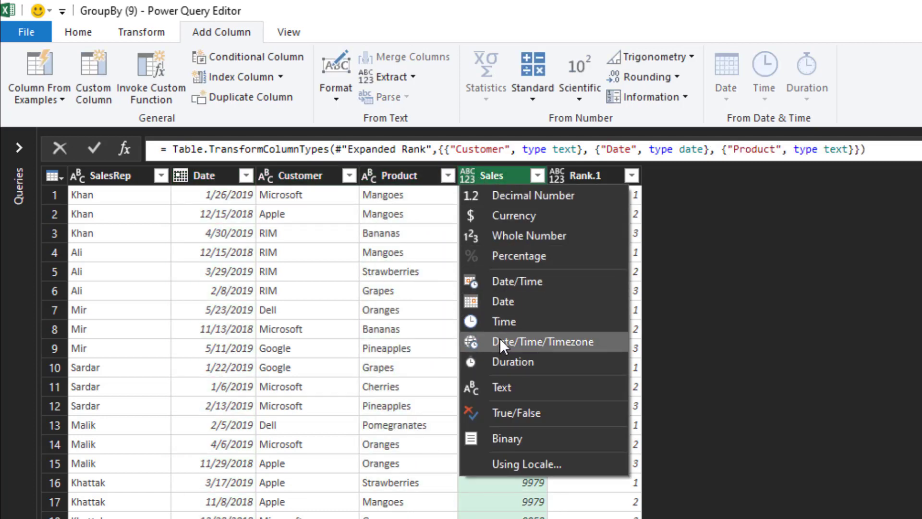
left_click(501, 232)
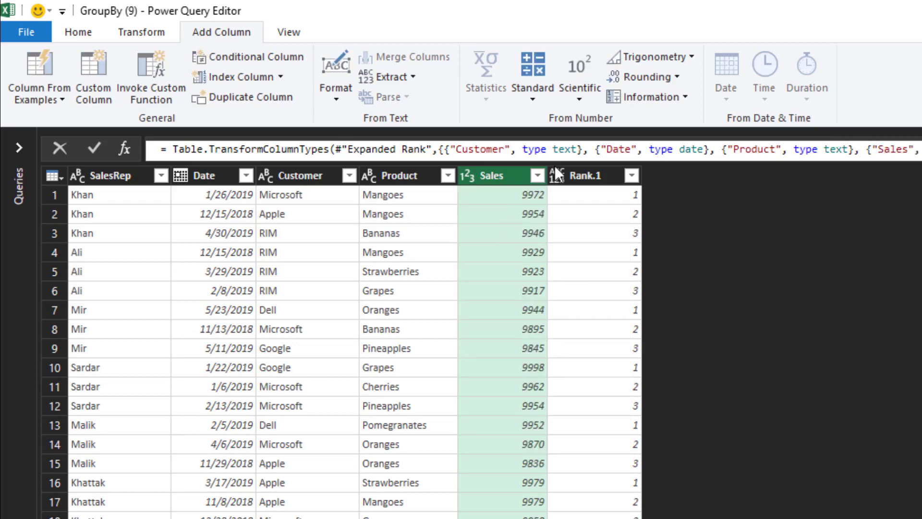
left_click(556, 174)
left_click(581, 234)
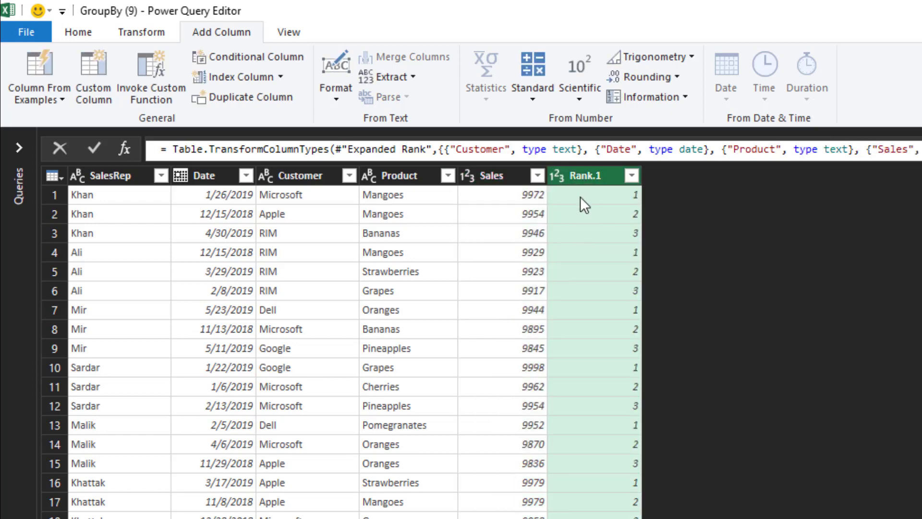
Move the Rank.1 column before Sales and load the updated query into the Excel worksheet
left_click_drag(598, 177, 489, 202)
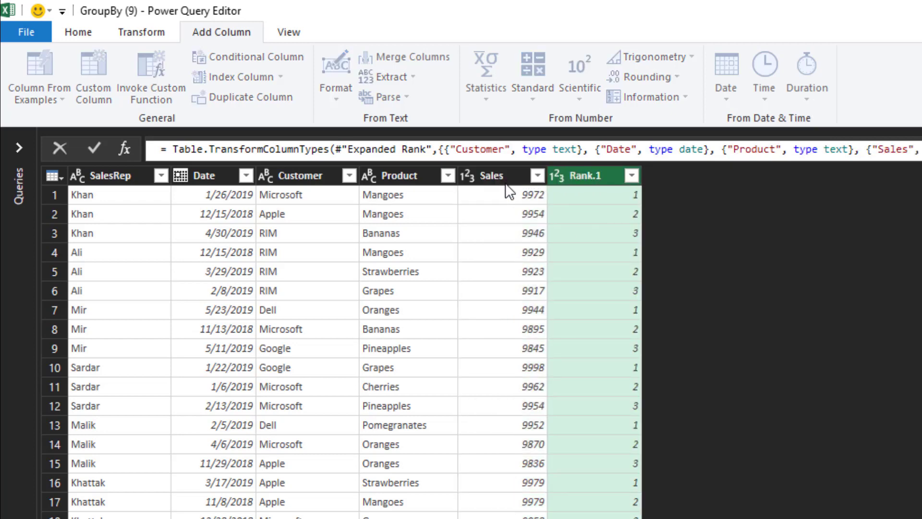
left_click(78, 32)
left_click(36, 96)
left_click(38, 116)
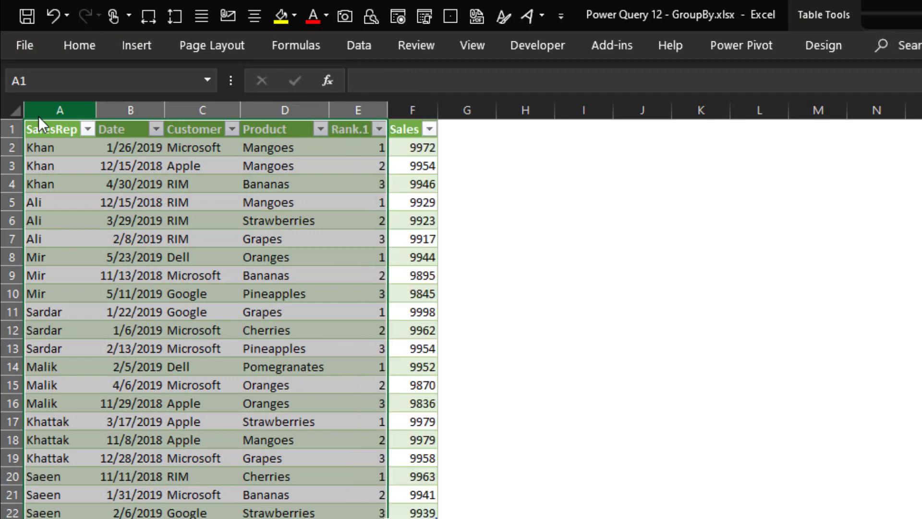
Examine the first rep's Rank.1 and Sales values in the refreshed table
left_click(463, 163)
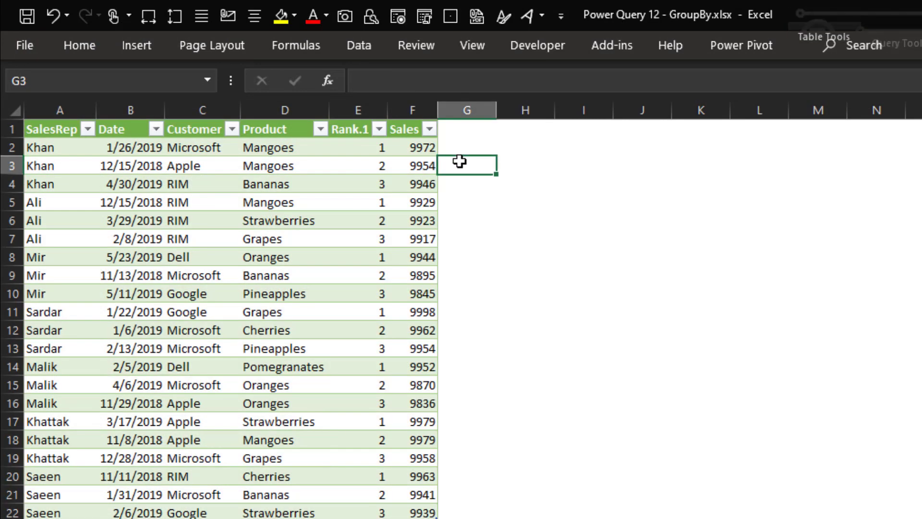
left_click(355, 143)
key("Down")
key("Down")
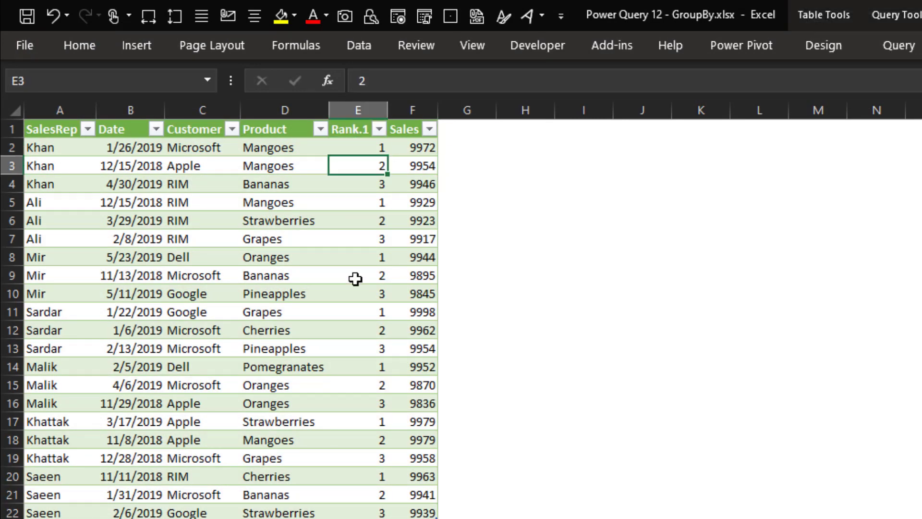
key("Up")
key("Right")
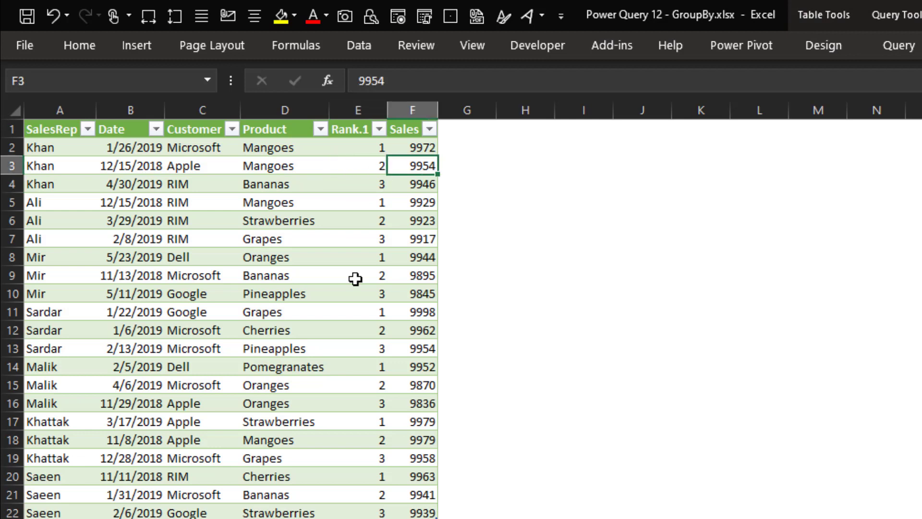